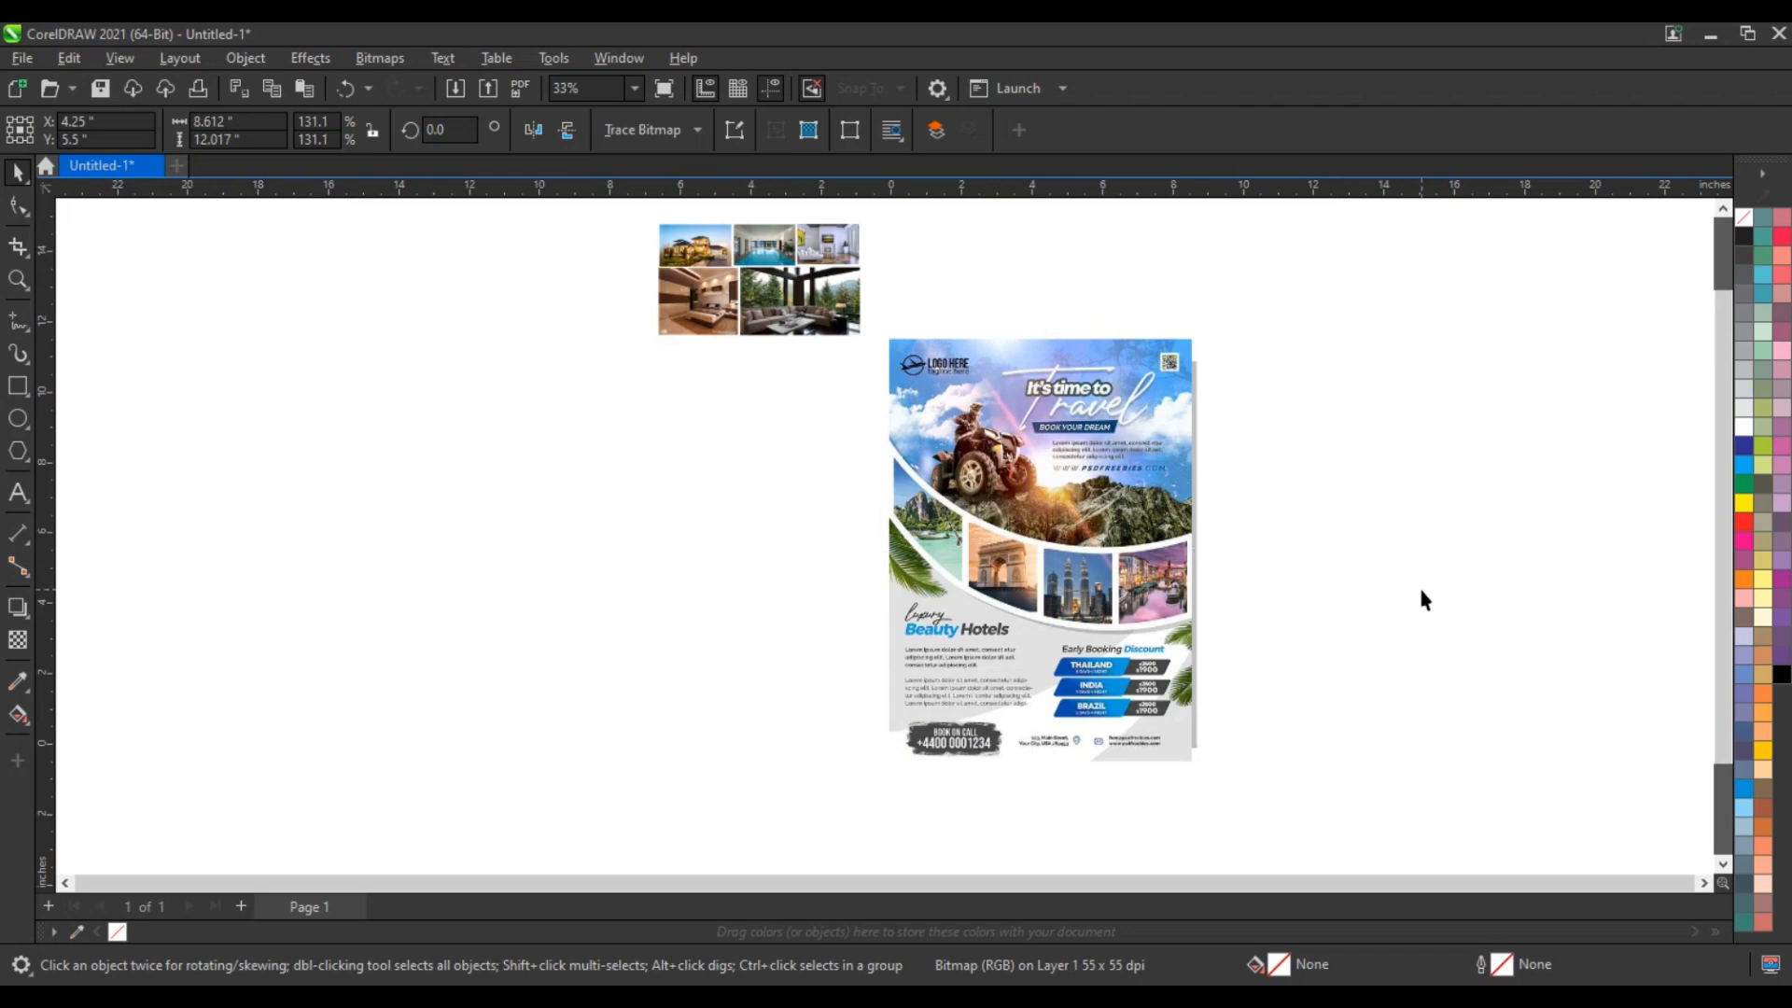
Draw a tall page-frame rectangle about 8.22 by 11.54 inches in the empty area beside the sample flyer
{"action": "left_click", "coordinate": [18, 279]}
{"action": "left_click_drag", "start_coordinate": [234, 256], "coordinate": [1051, 723]}
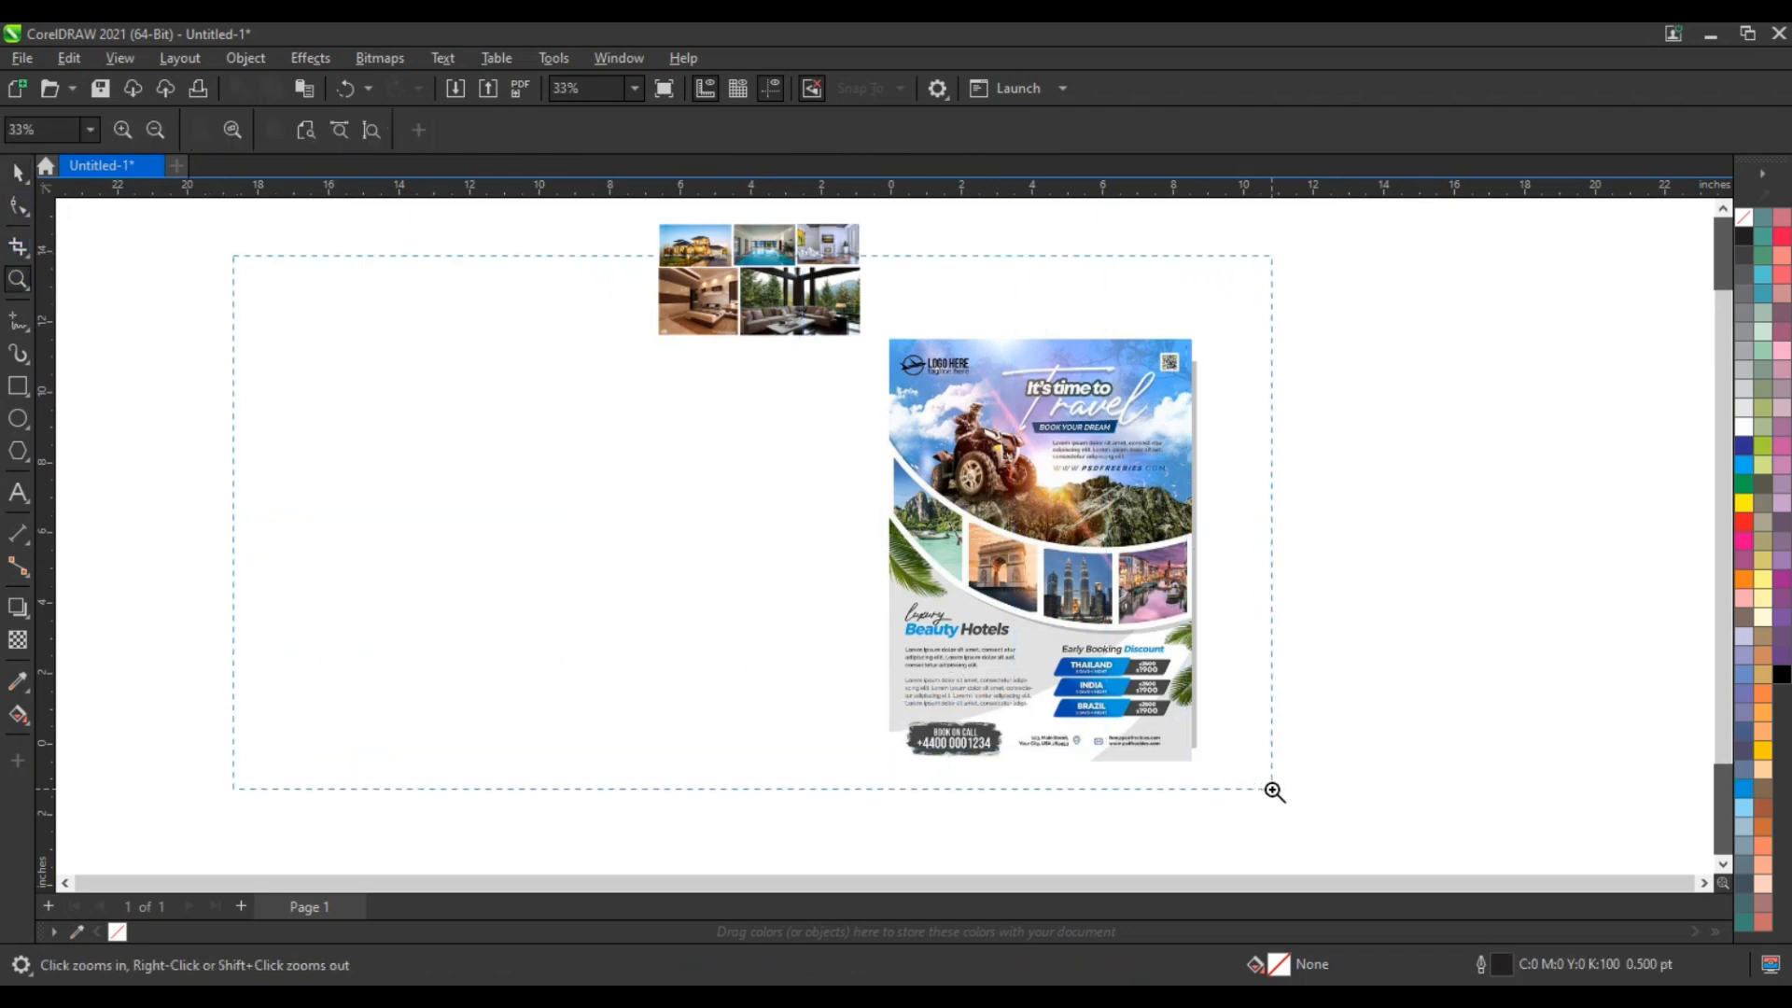
{"action": "left_click_drag", "start_coordinate": [1274, 791], "coordinate": [1274, 791]}
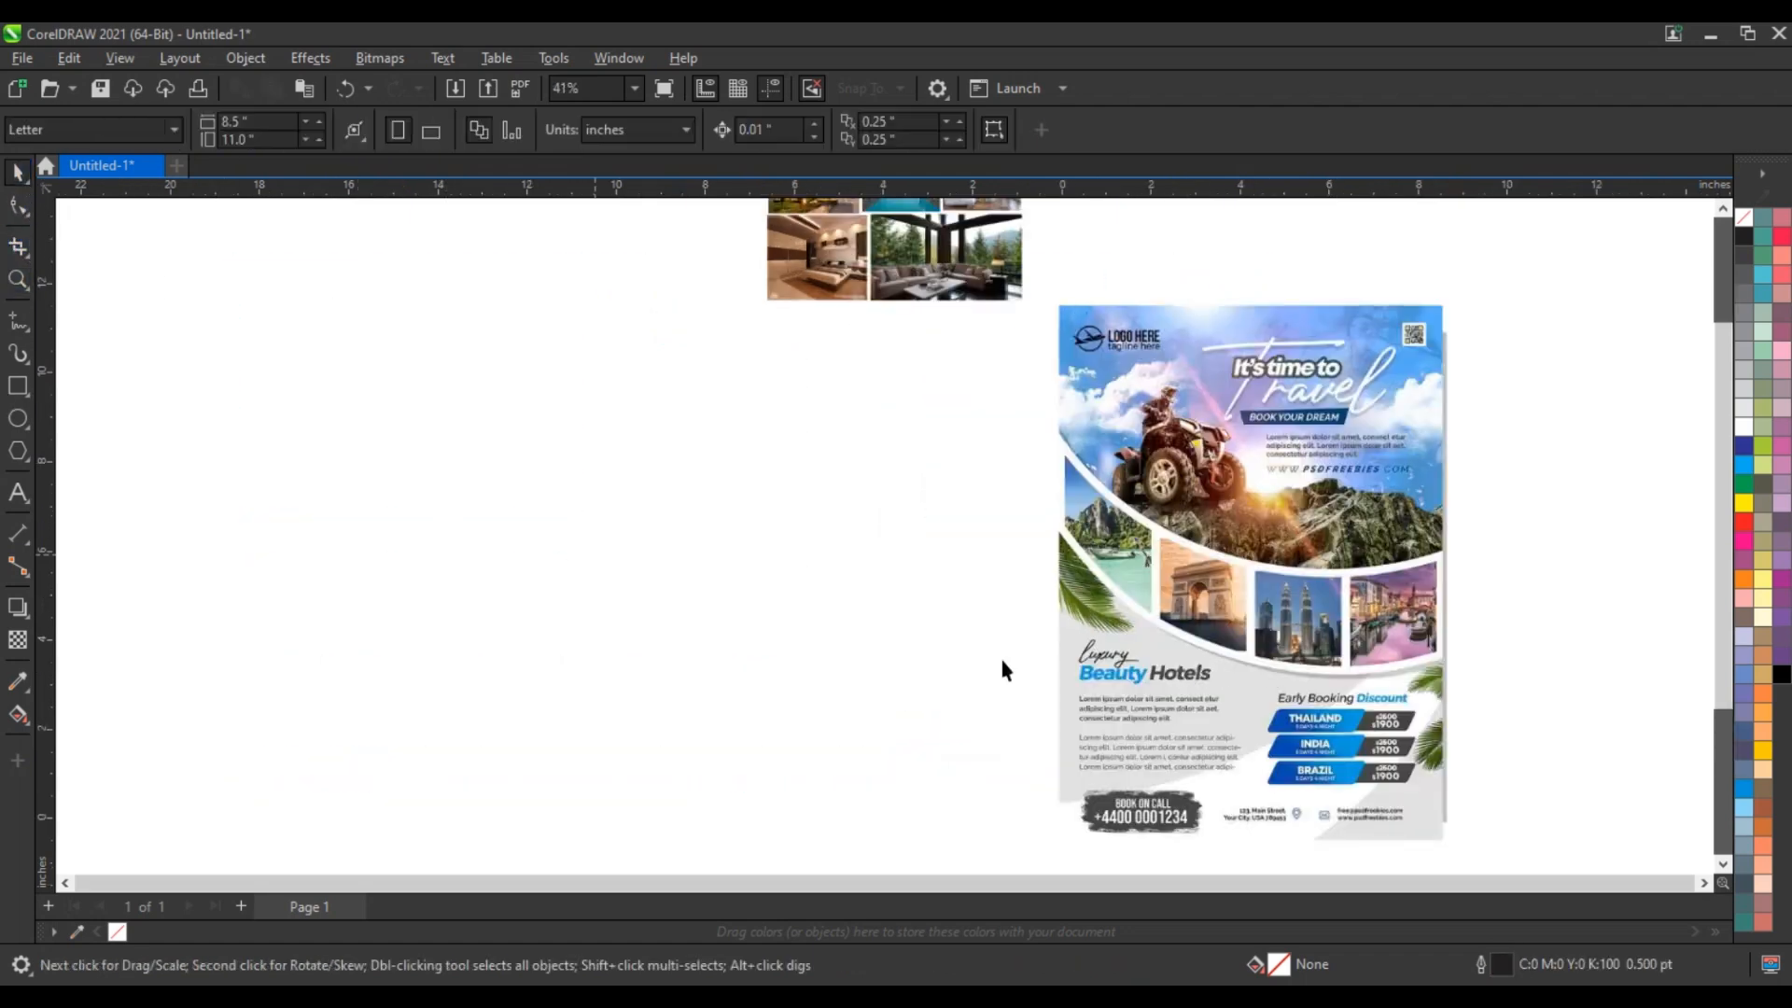
{"action": "left_click", "coordinate": [1276, 696]}
{"action": "left_click", "coordinate": [972, 736]}
{"action": "left_click", "coordinate": [16, 396]}
{"action": "left_click_drag", "start_coordinate": [424, 324], "coordinate": [792, 833]}
{"action": "scroll", "coordinate": [783, 720], "scroll_direction": "down", "scroll_amount": 1}
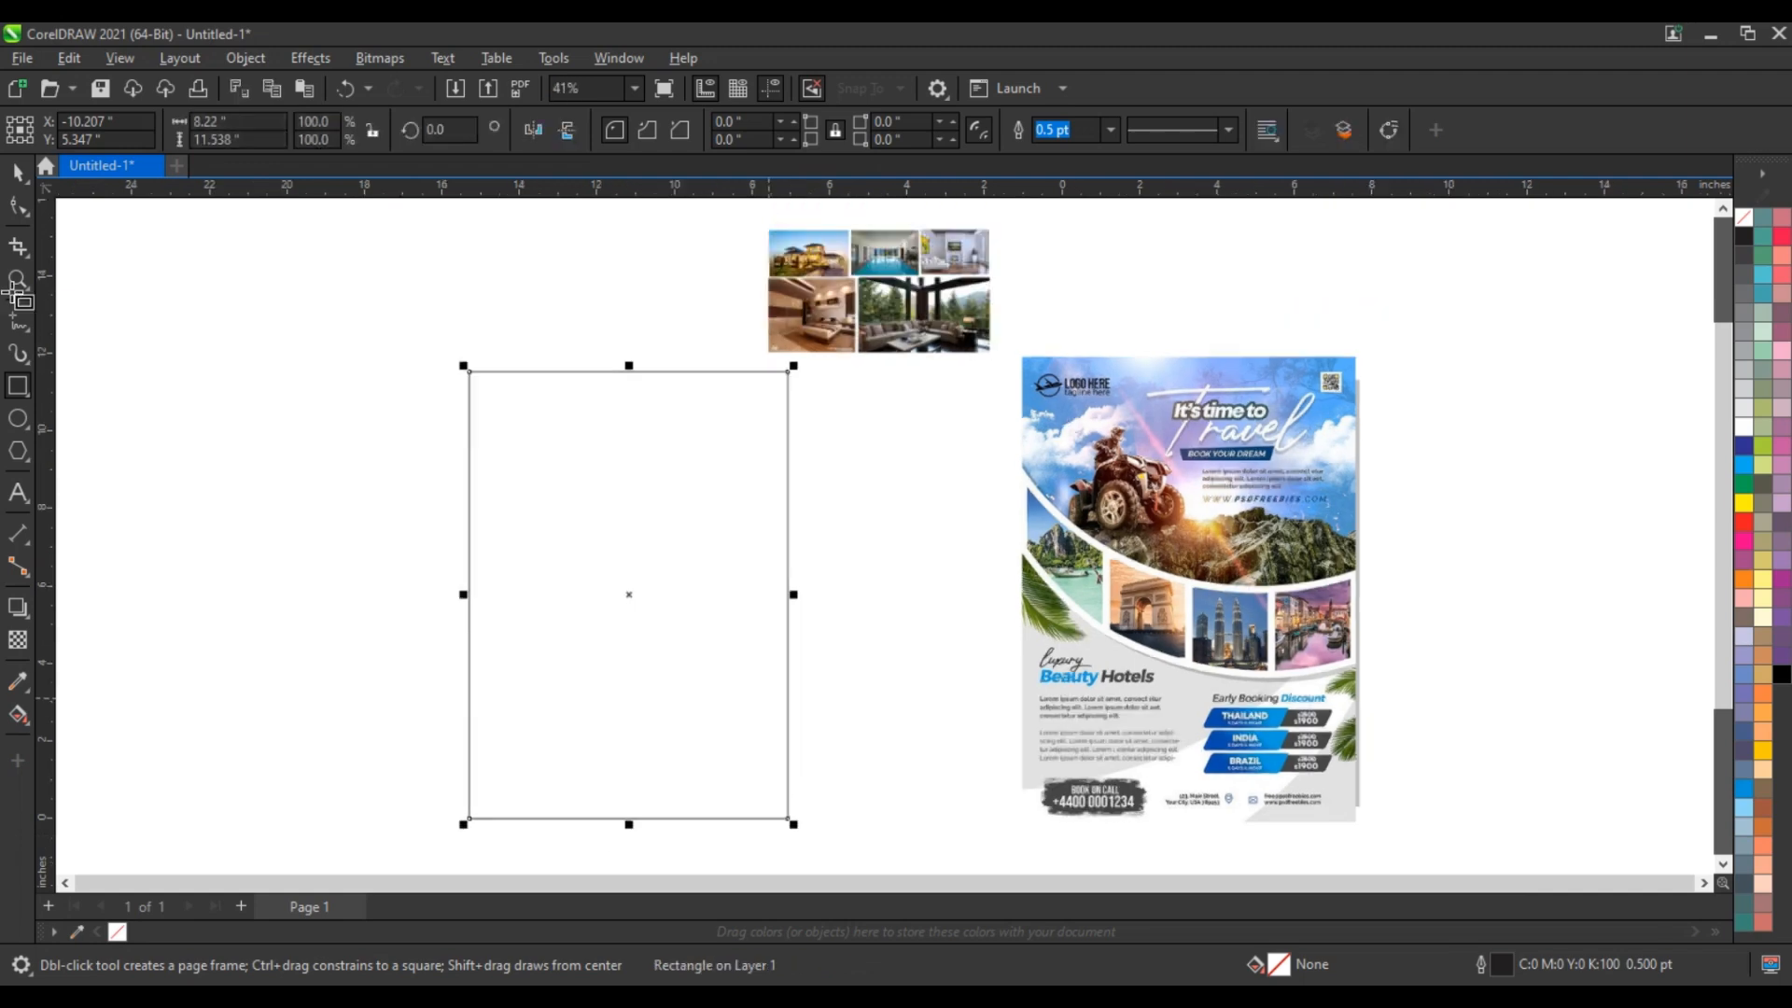
Move the group of five property photos to the far side of the sample flyer, away from the new rectangle
{"action": "key", "text": "space"}
{"action": "left_click_drag", "start_coordinate": [1045, 216], "coordinate": [725, 368]}
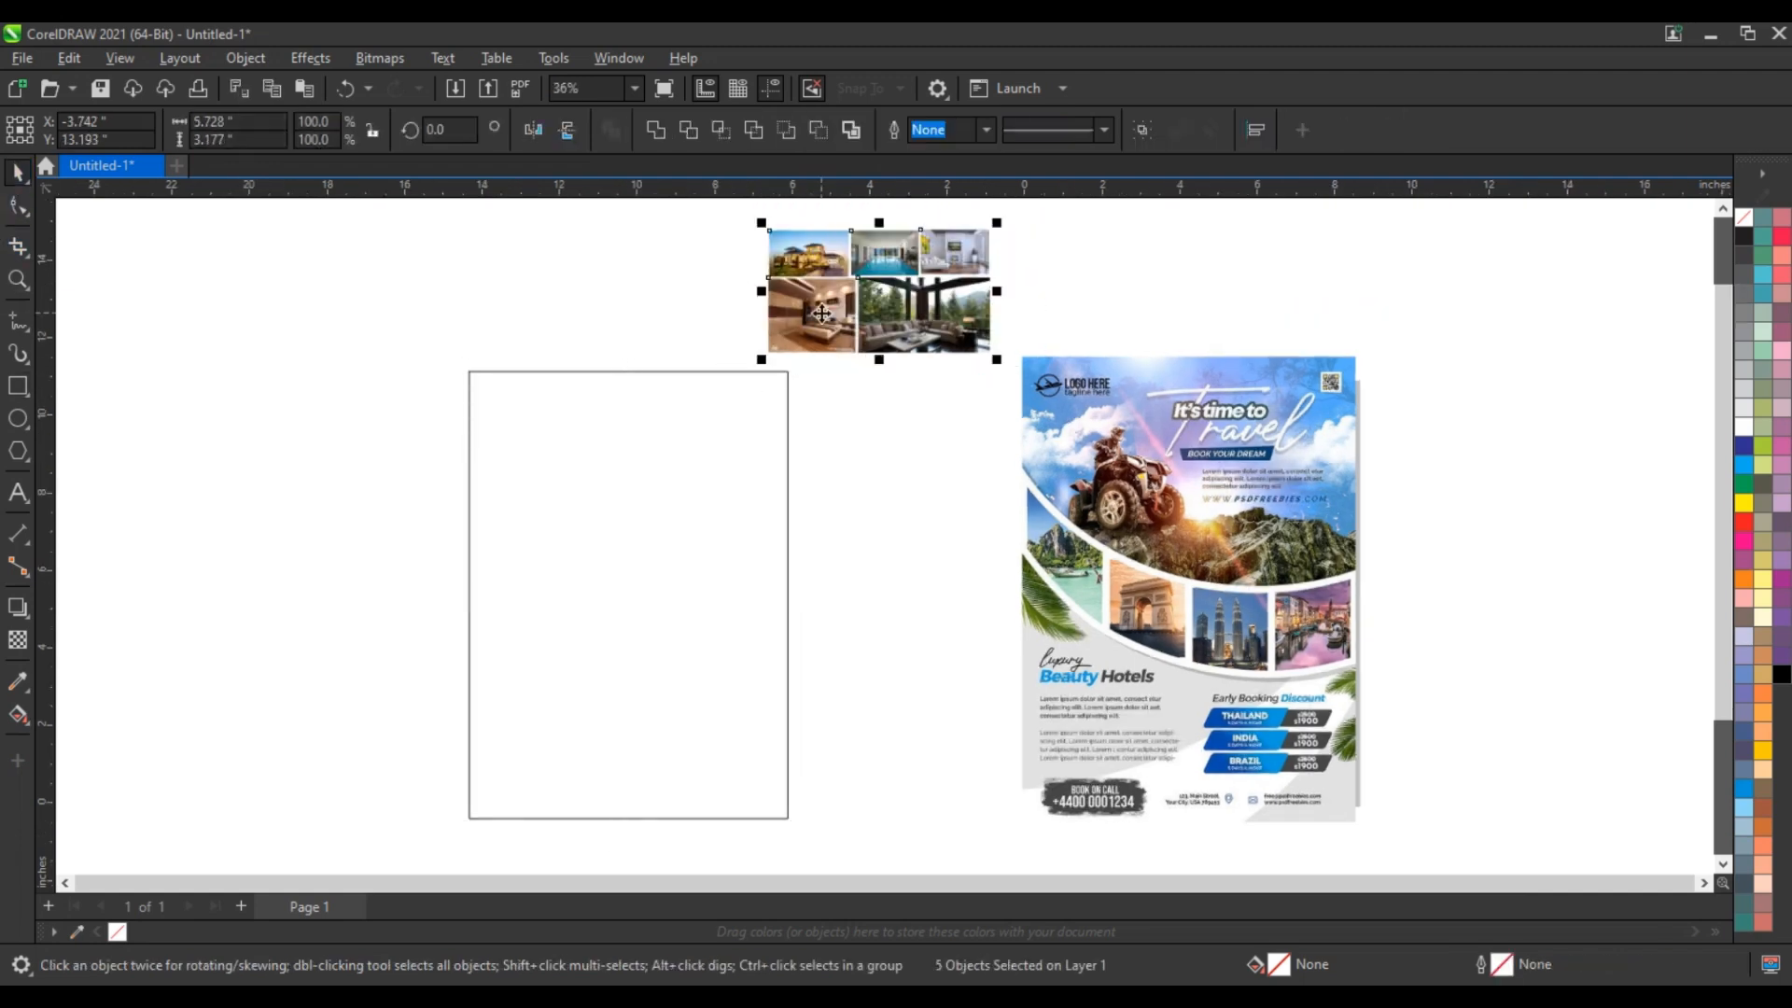
{"action": "left_click_drag", "start_coordinate": [821, 313], "coordinate": [1475, 407]}
Position the page rectangle closer to the sample flyer and enlarge it proportionally to about 9.82 by 13.78 inches
{"action": "left_click_drag", "start_coordinate": [788, 526], "coordinate": [898, 477]}
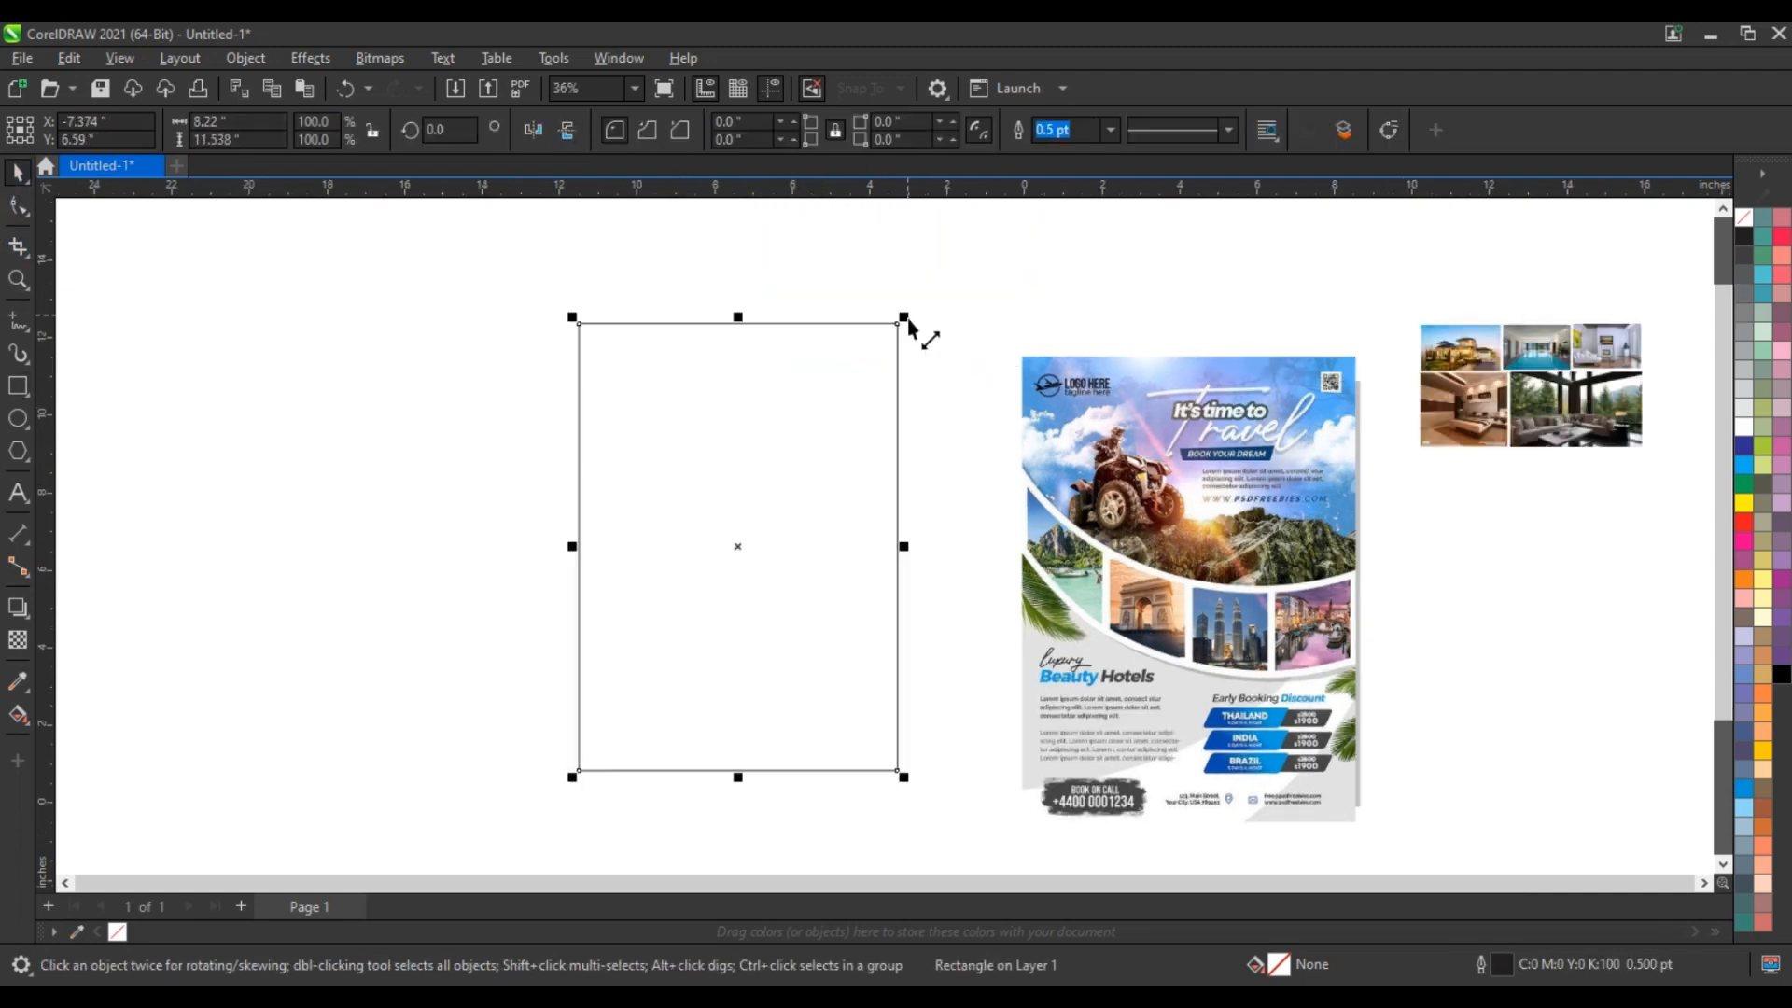
{"action": "left_click_drag", "start_coordinate": [906, 317], "coordinate": [949, 276]}
{"action": "left_click_drag", "start_coordinate": [745, 474], "coordinate": [732, 485]}
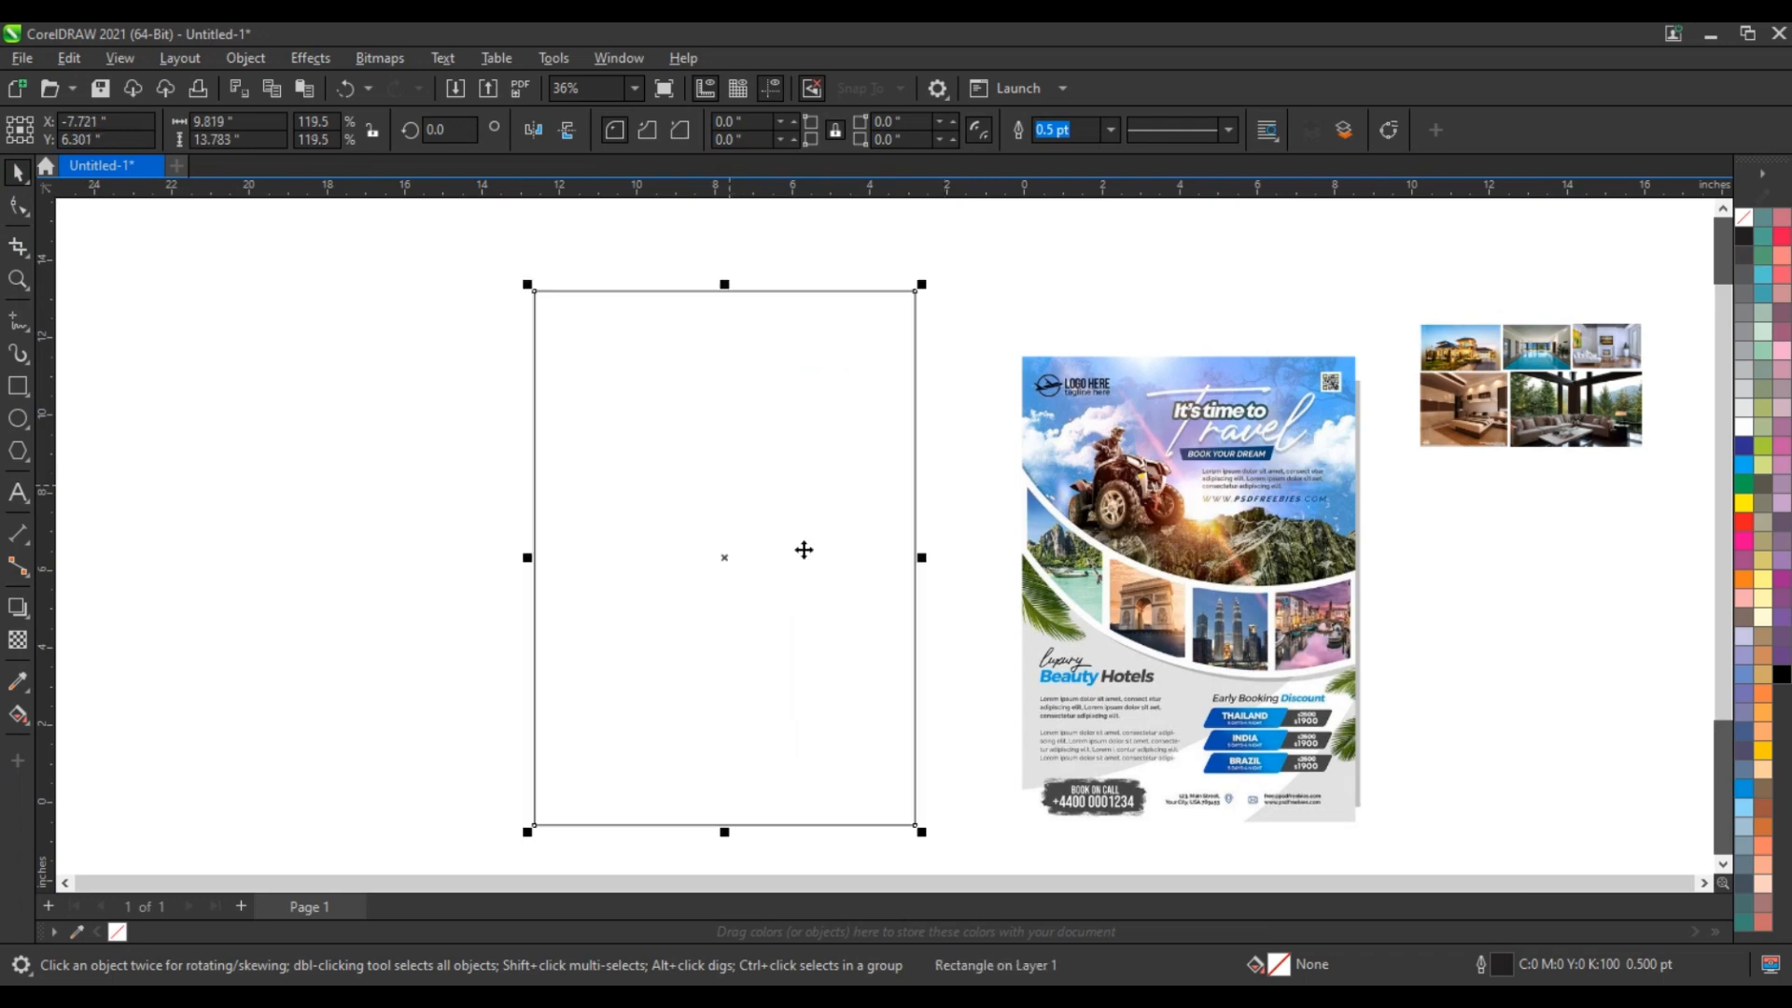
Draw a horizontal band rectangle about 10.23 by 2.65 inches across the upper part of the page rectangle, slightly overlapping both sides
{"action": "left_click", "coordinate": [20, 283]}
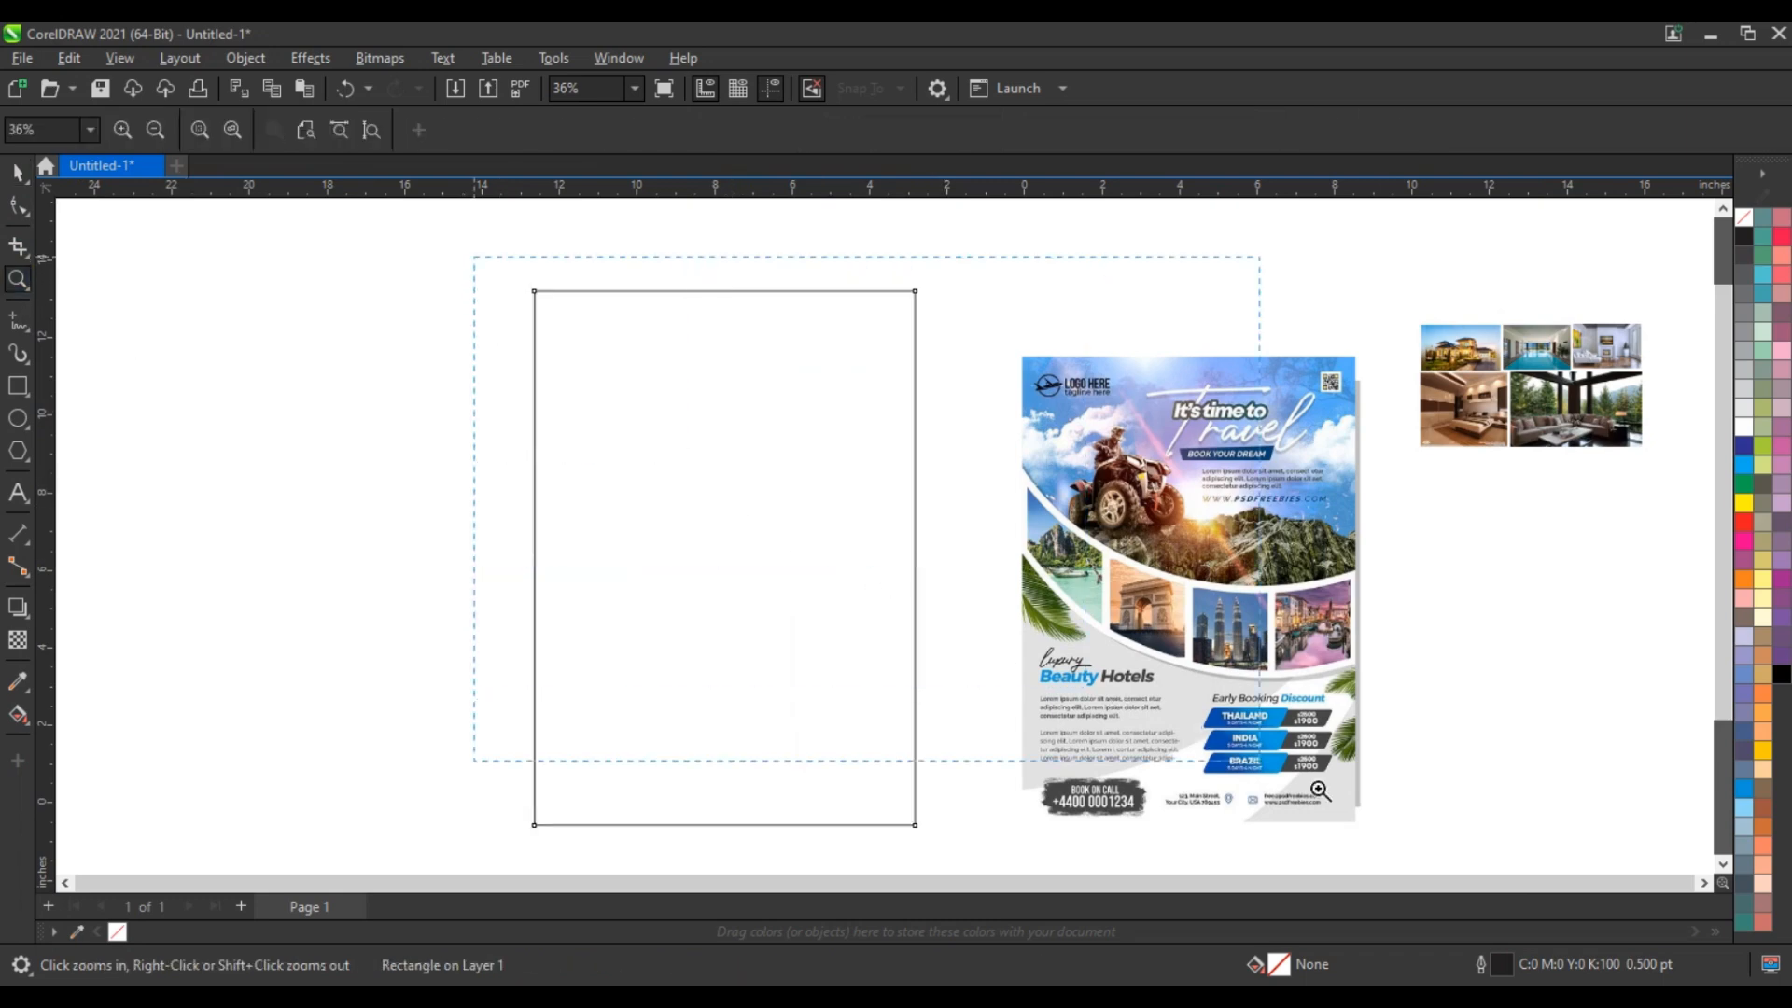
{"action": "scroll", "coordinate": [1394, 656], "scroll_direction": "up", "scroll_amount": 1}
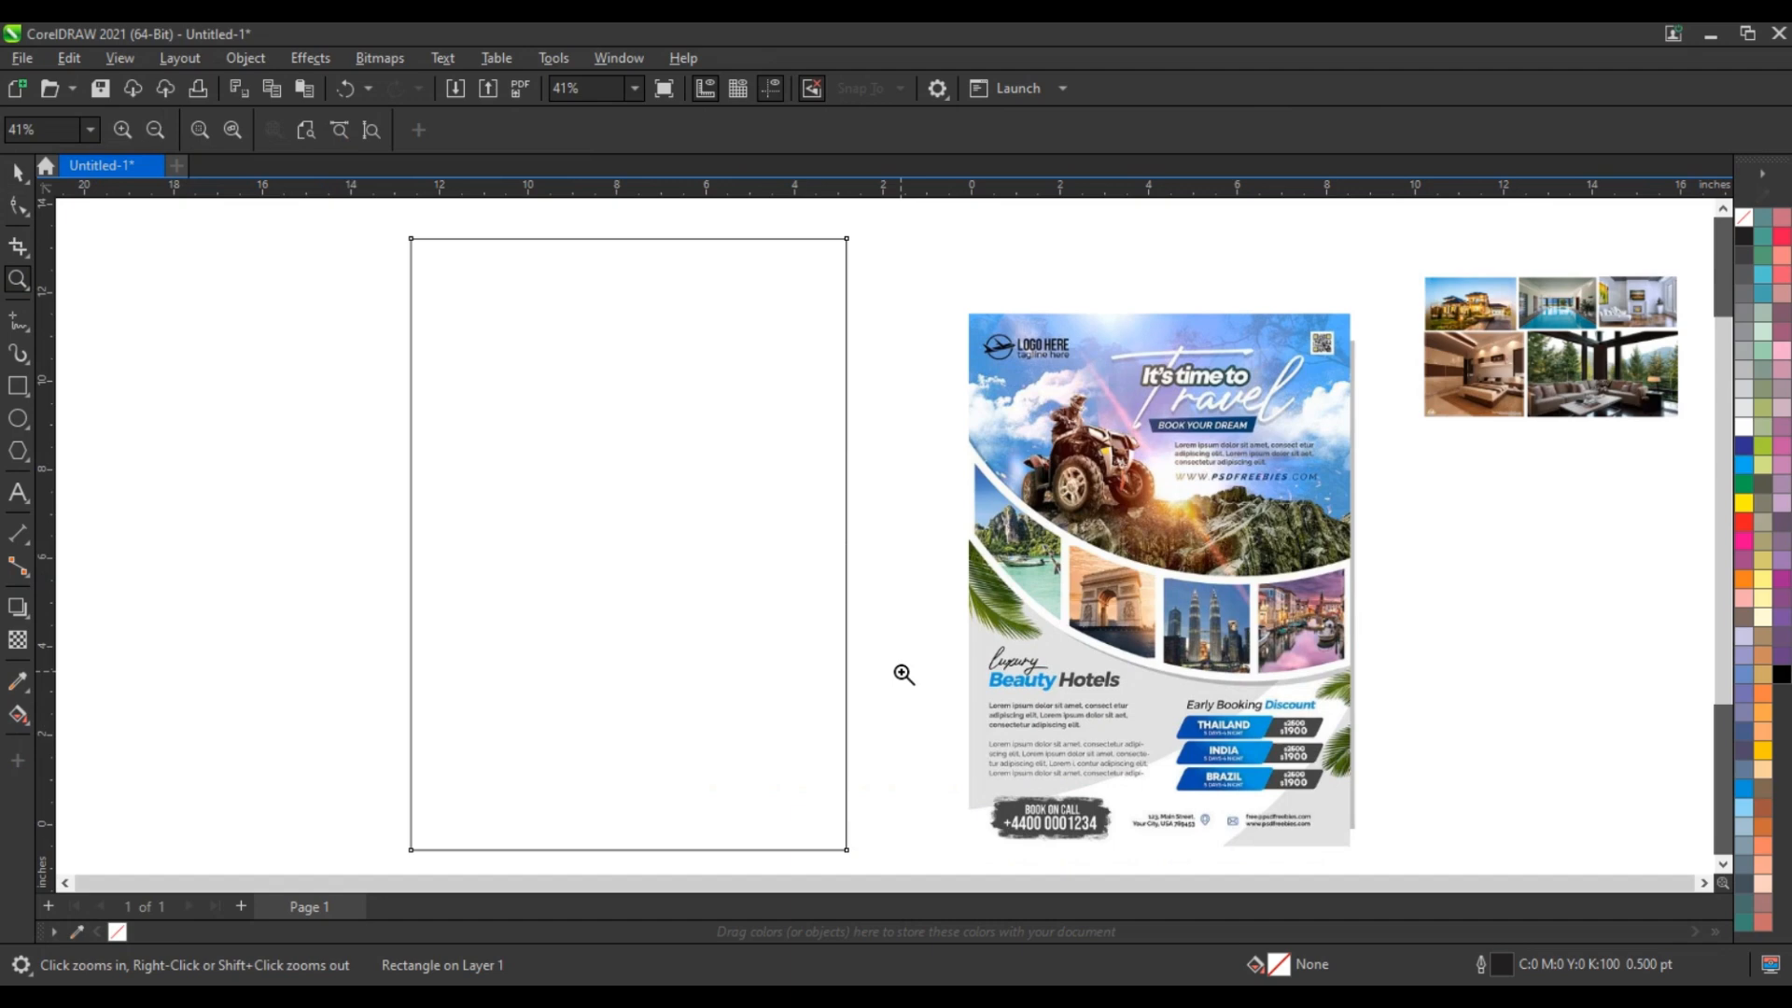
{"action": "left_click", "coordinate": [15, 386]}
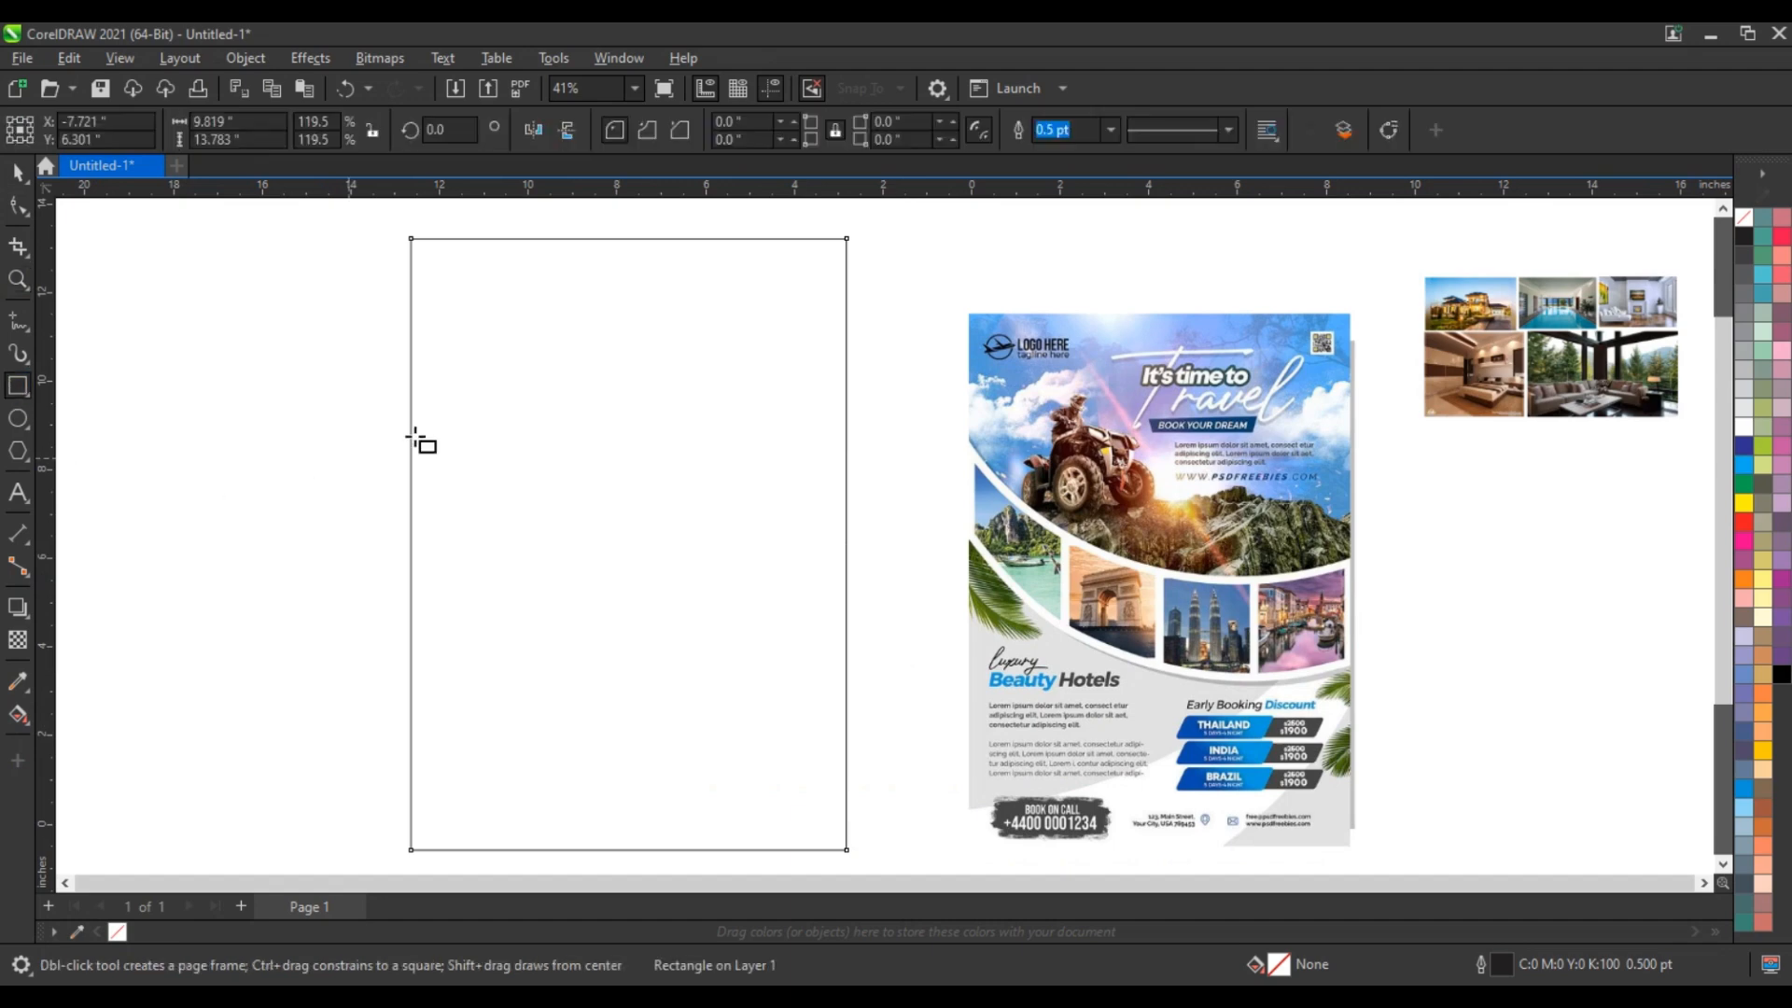
{"action": "left_click_drag", "start_coordinate": [403, 342], "coordinate": [856, 459]}
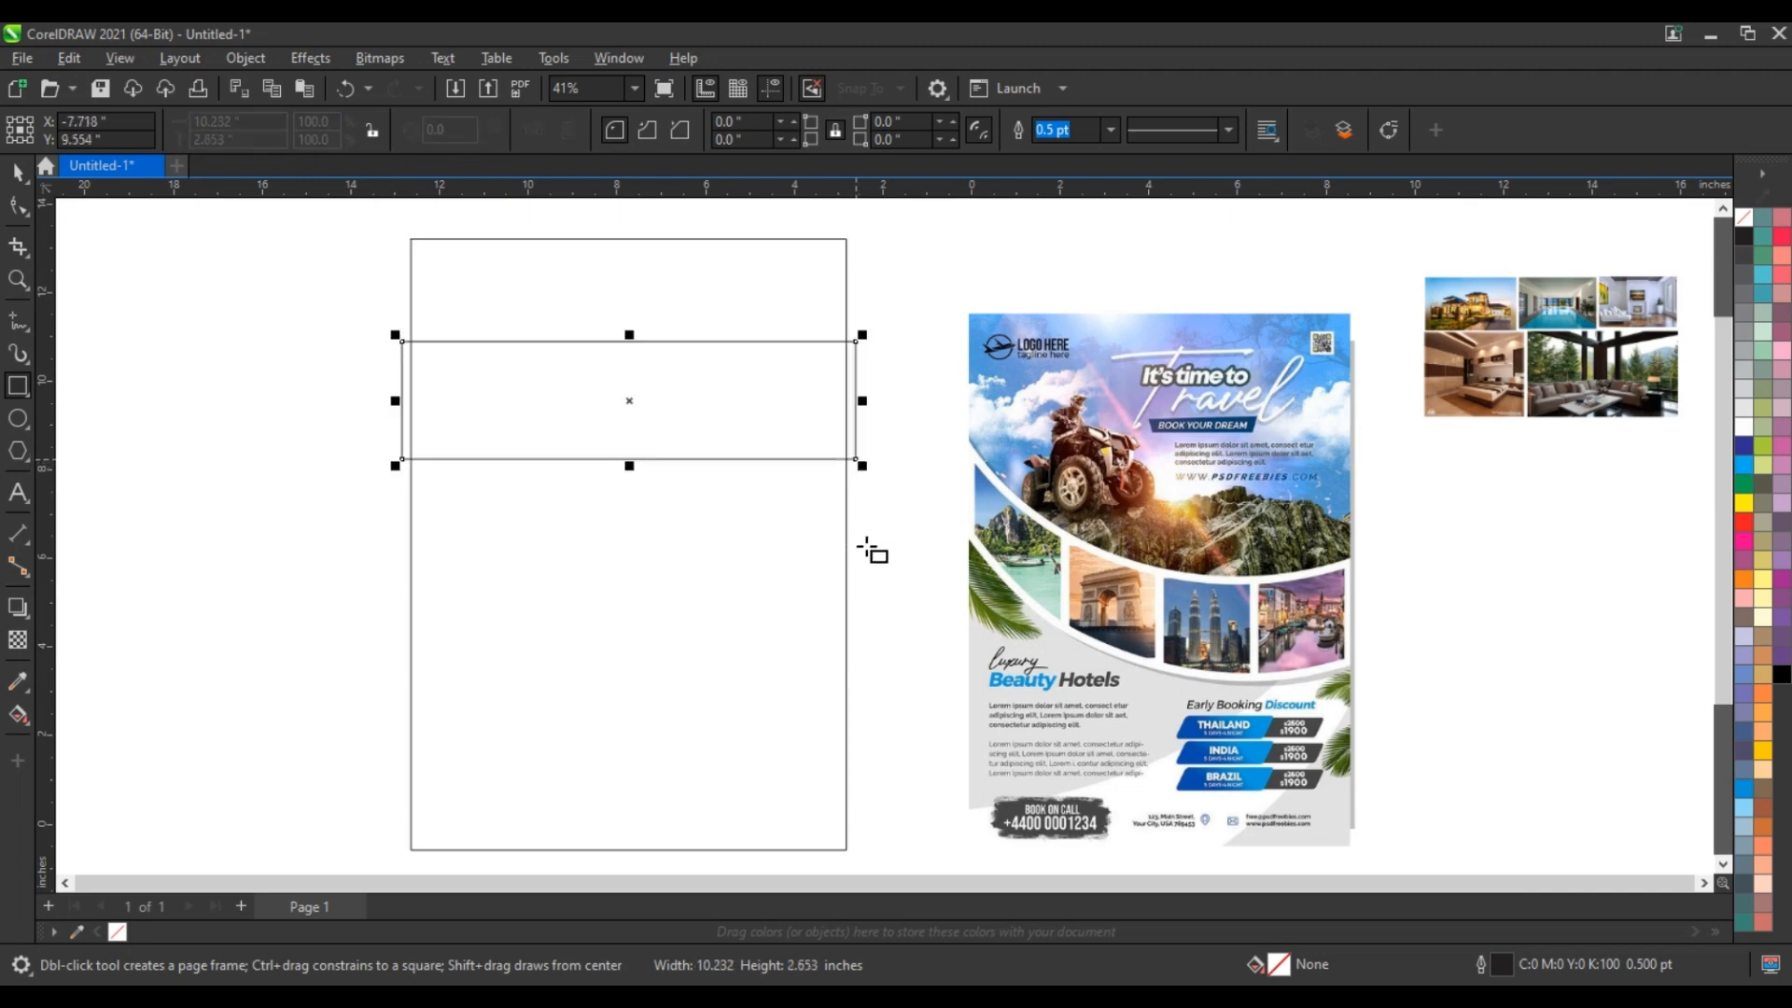
Convert the band rectangle to curves and move its corner nodes so it slants downward across the page
{"action": "left_click", "coordinate": [16, 174]}
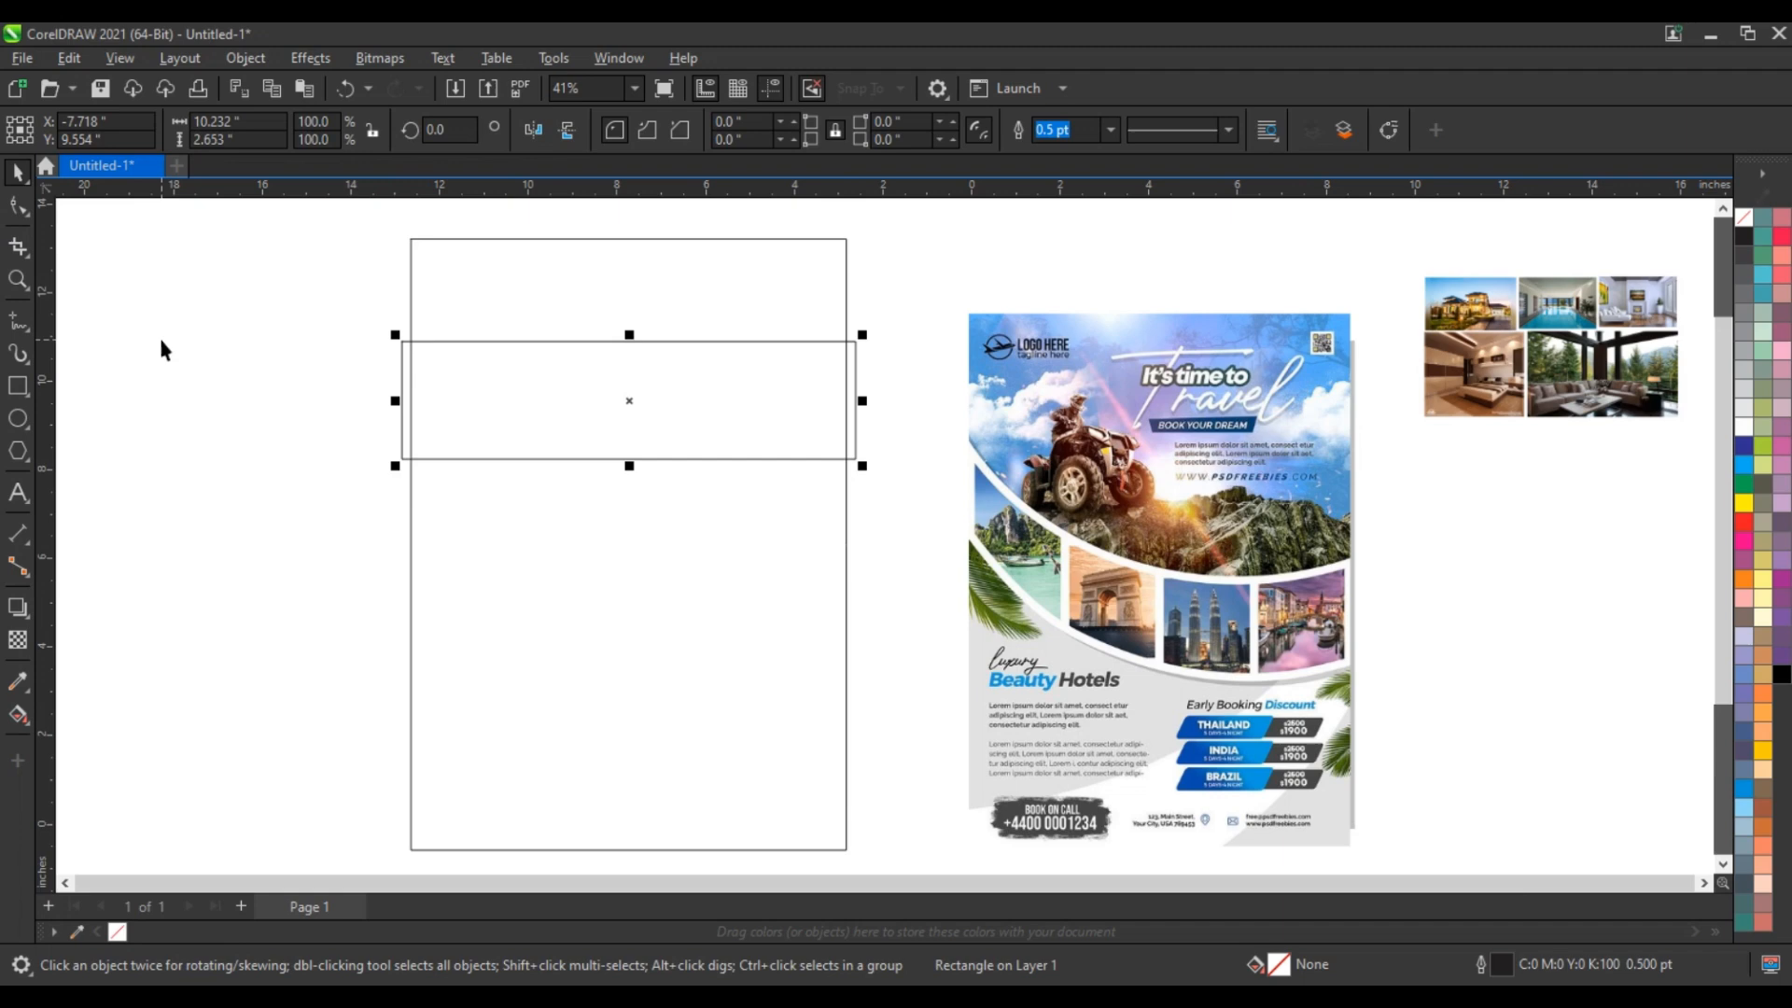
{"action": "left_click", "coordinate": [245, 58]}
{"action": "left_click", "coordinate": [299, 634]}
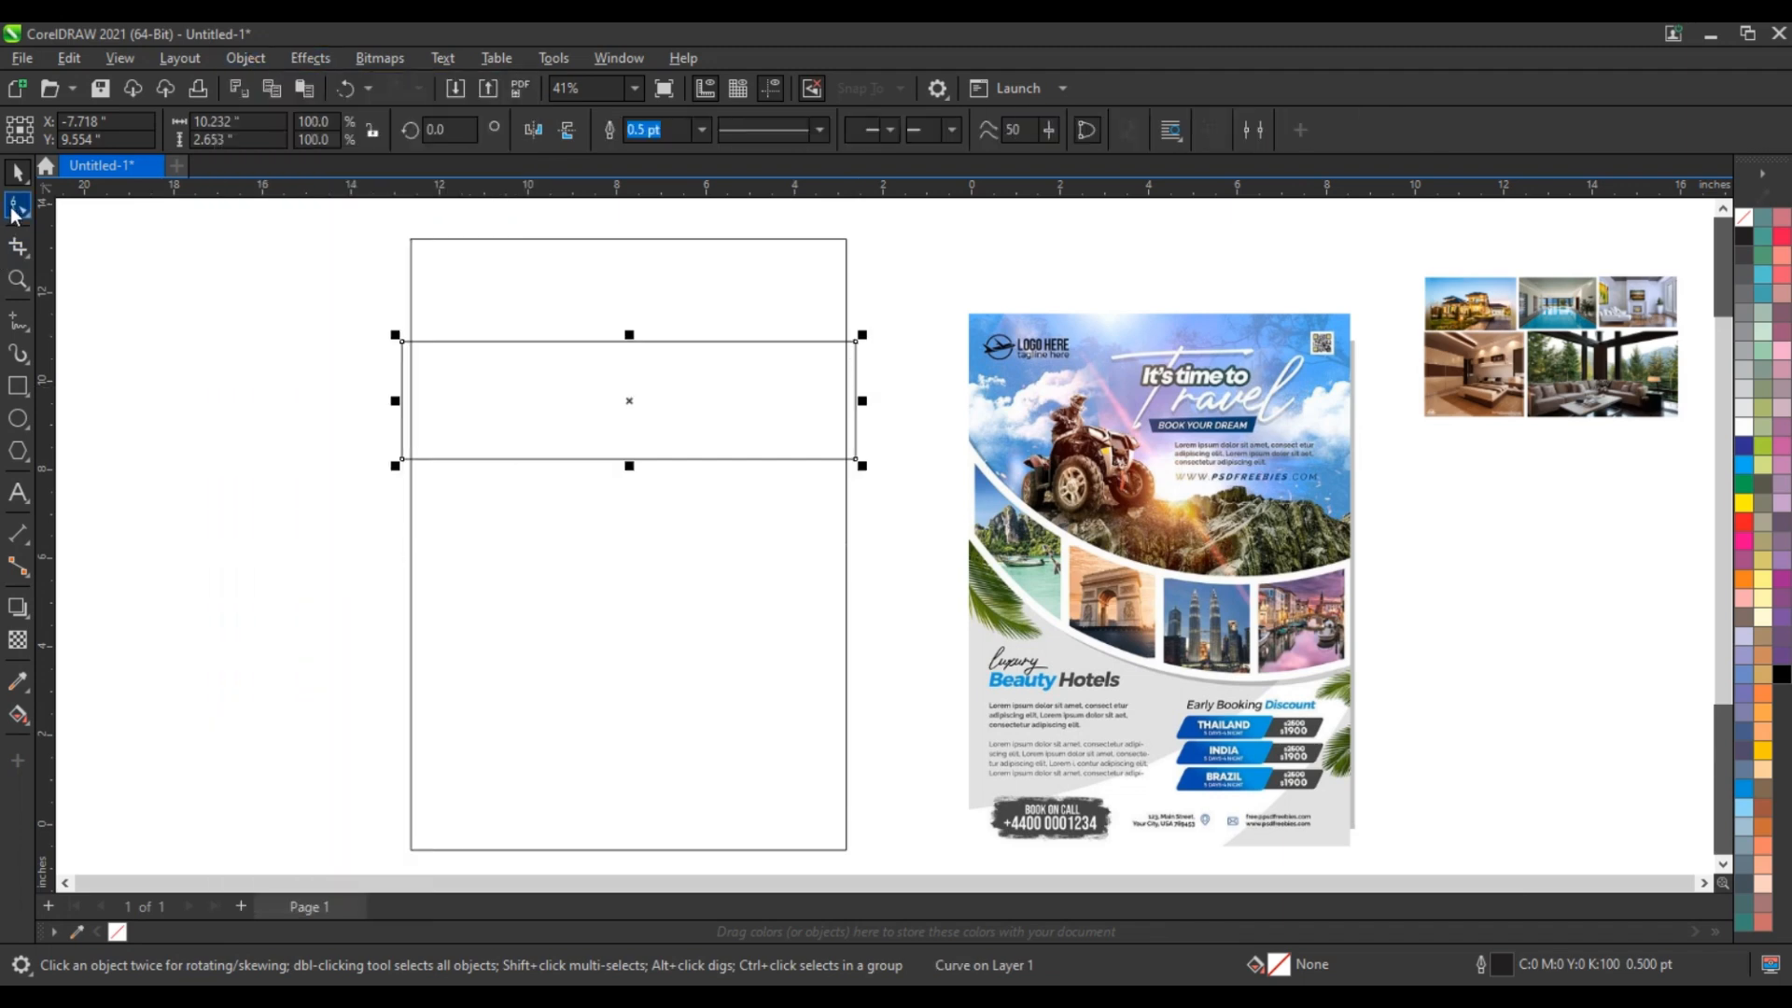
{"action": "left_click", "coordinate": [16, 207]}
{"action": "left_click_drag", "start_coordinate": [910, 326], "coordinate": [850, 633]}
{"action": "left_click_drag", "start_coordinate": [354, 332], "coordinate": [402, 433]}
{"action": "left_click_drag", "start_coordinate": [817, 665], "coordinate": [868, 676]}
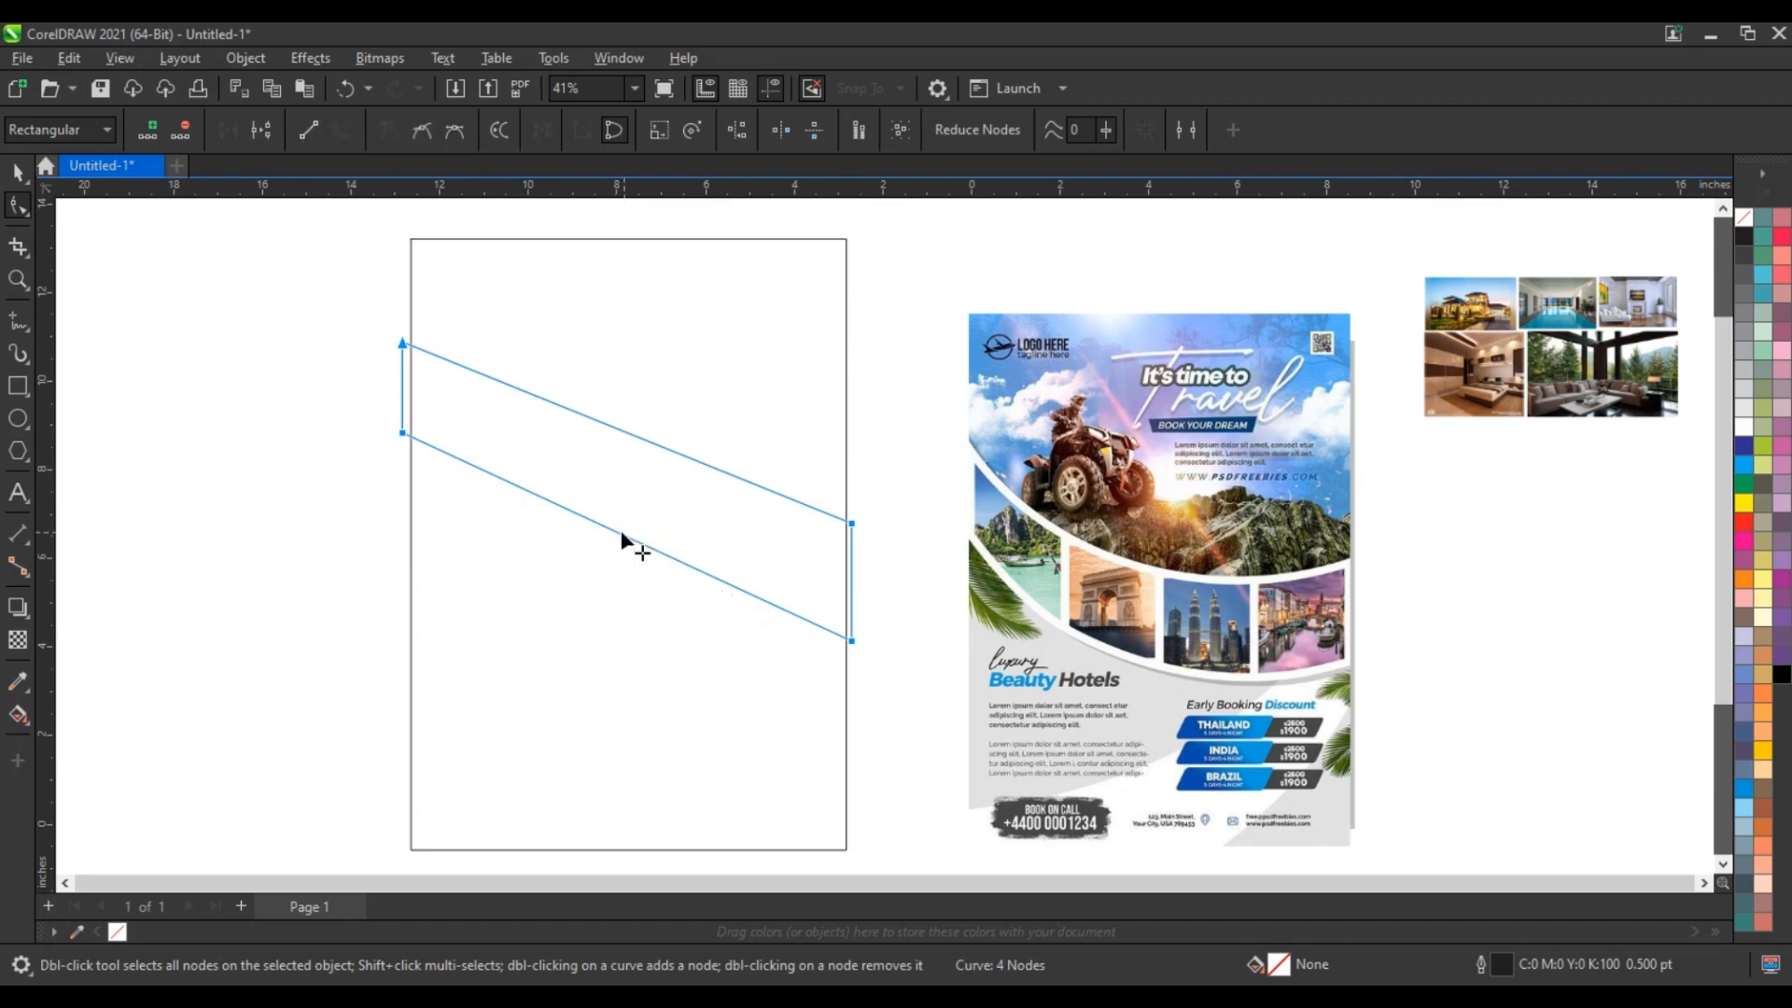
Bend the band's lower and upper edges into matching downward arcs like the photo strip on the sample flyer
{"action": "left_click_drag", "start_coordinate": [620, 533], "coordinate": [605, 622]}
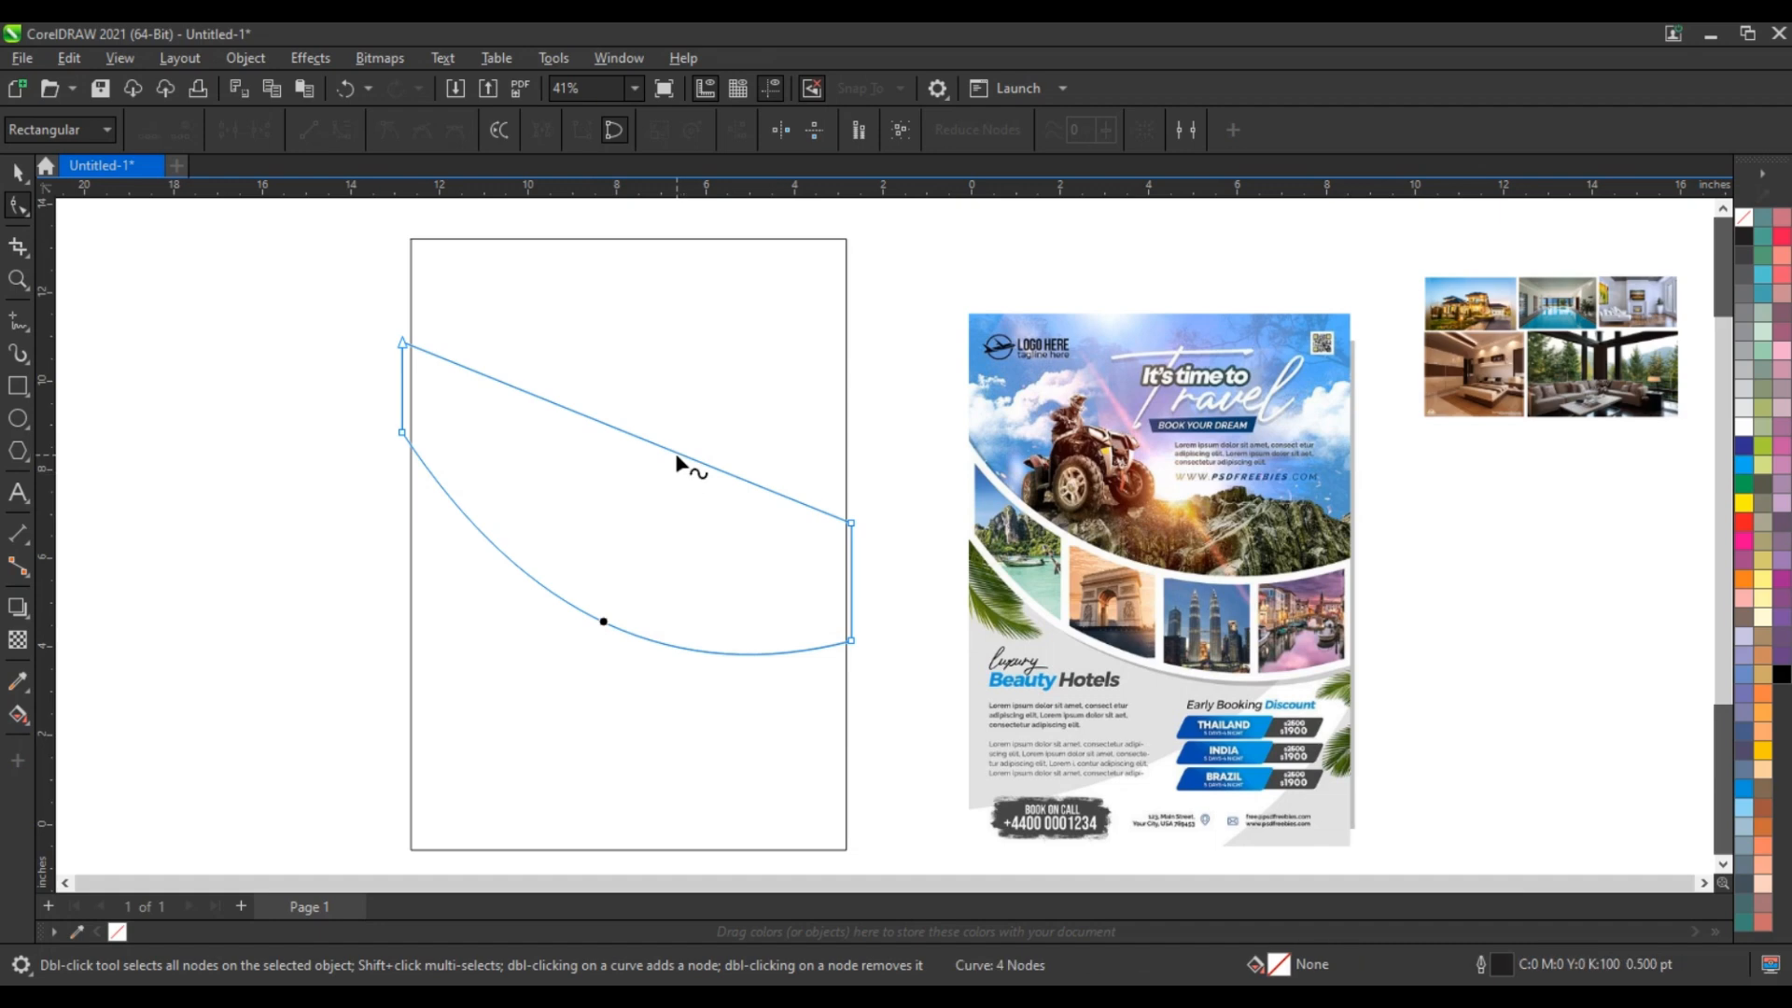
{"action": "left_click_drag", "start_coordinate": [852, 523], "coordinate": [849, 489]}
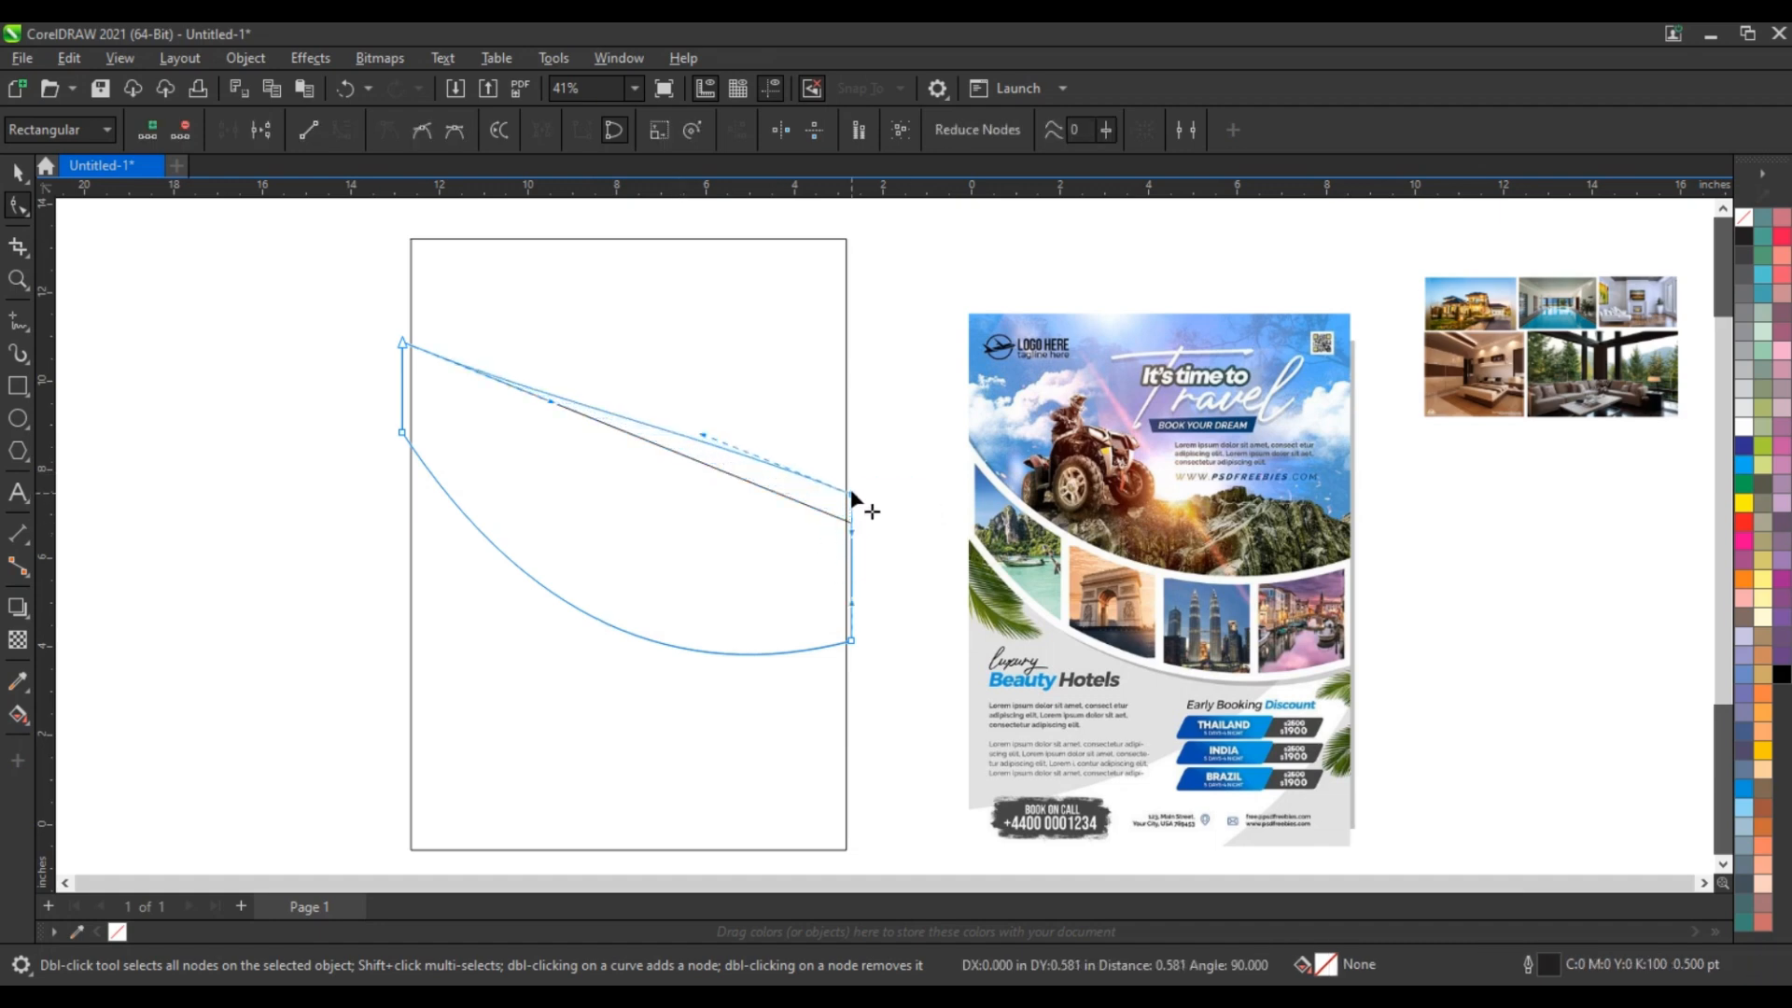
{"action": "left_click_drag", "start_coordinate": [700, 440], "coordinate": [700, 549]}
{"action": "left_click_drag", "start_coordinate": [537, 451], "coordinate": [500, 452]}
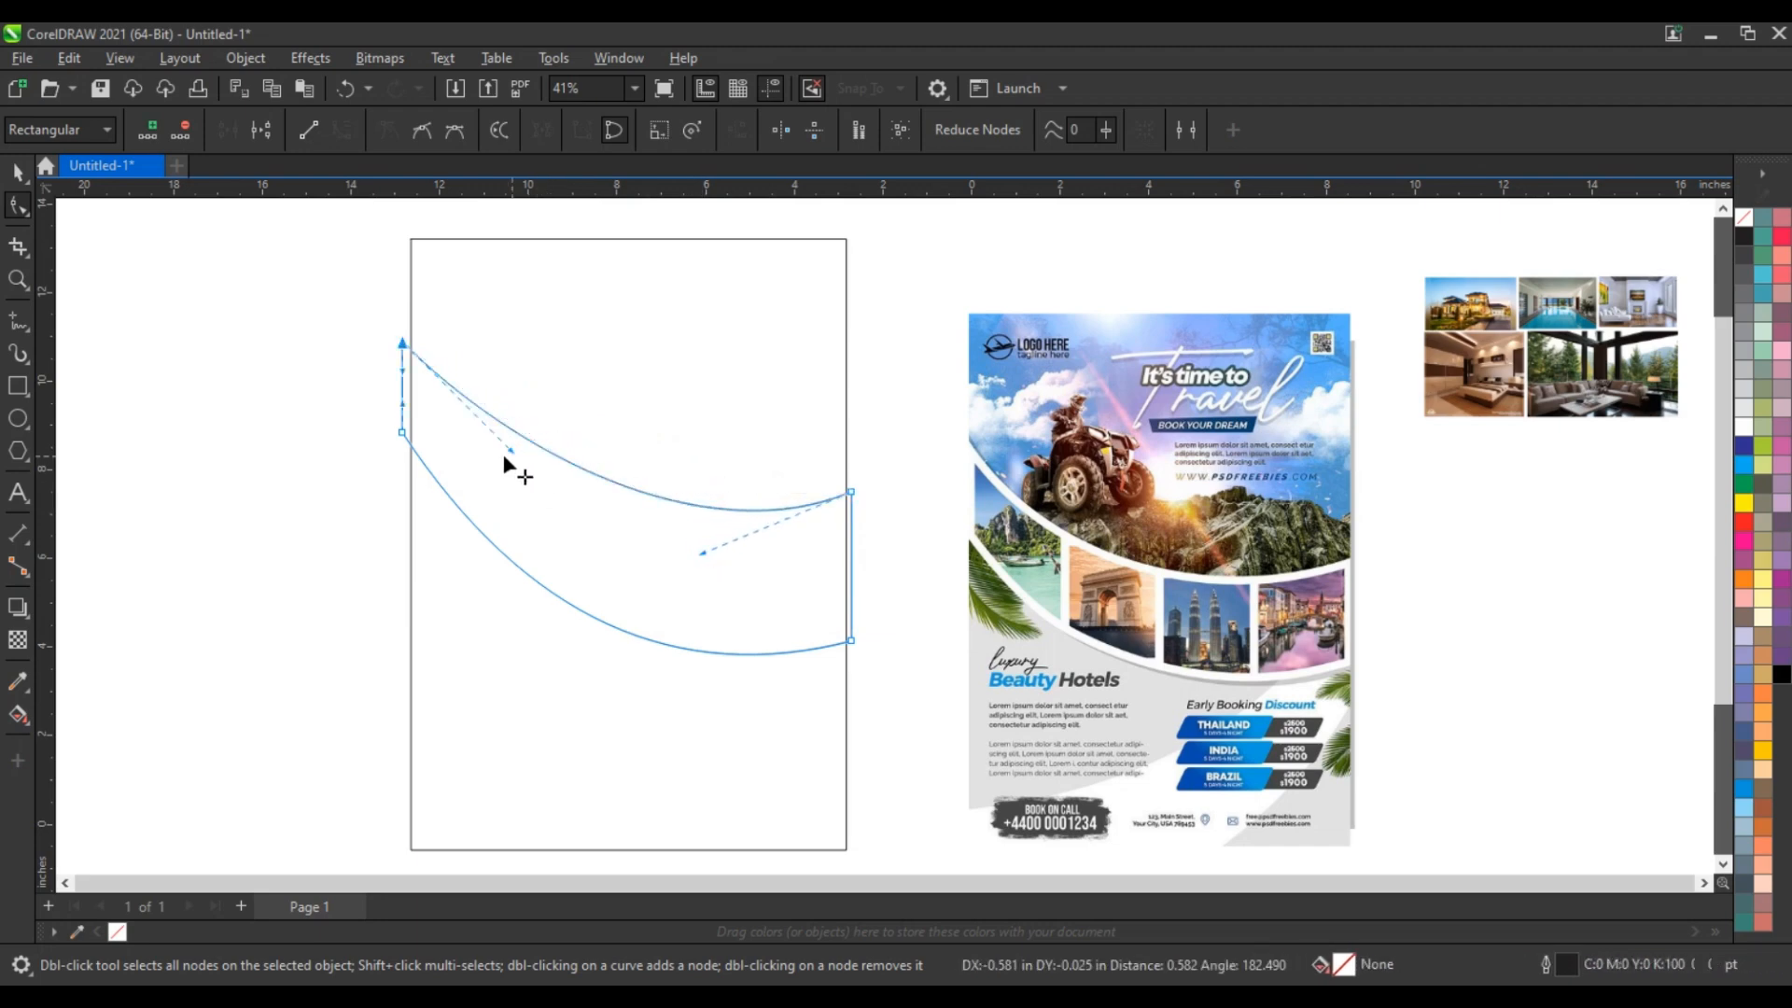
{"action": "left_click_drag", "start_coordinate": [693, 549], "coordinate": [690, 554]}
{"action": "left_click", "coordinate": [492, 450]}
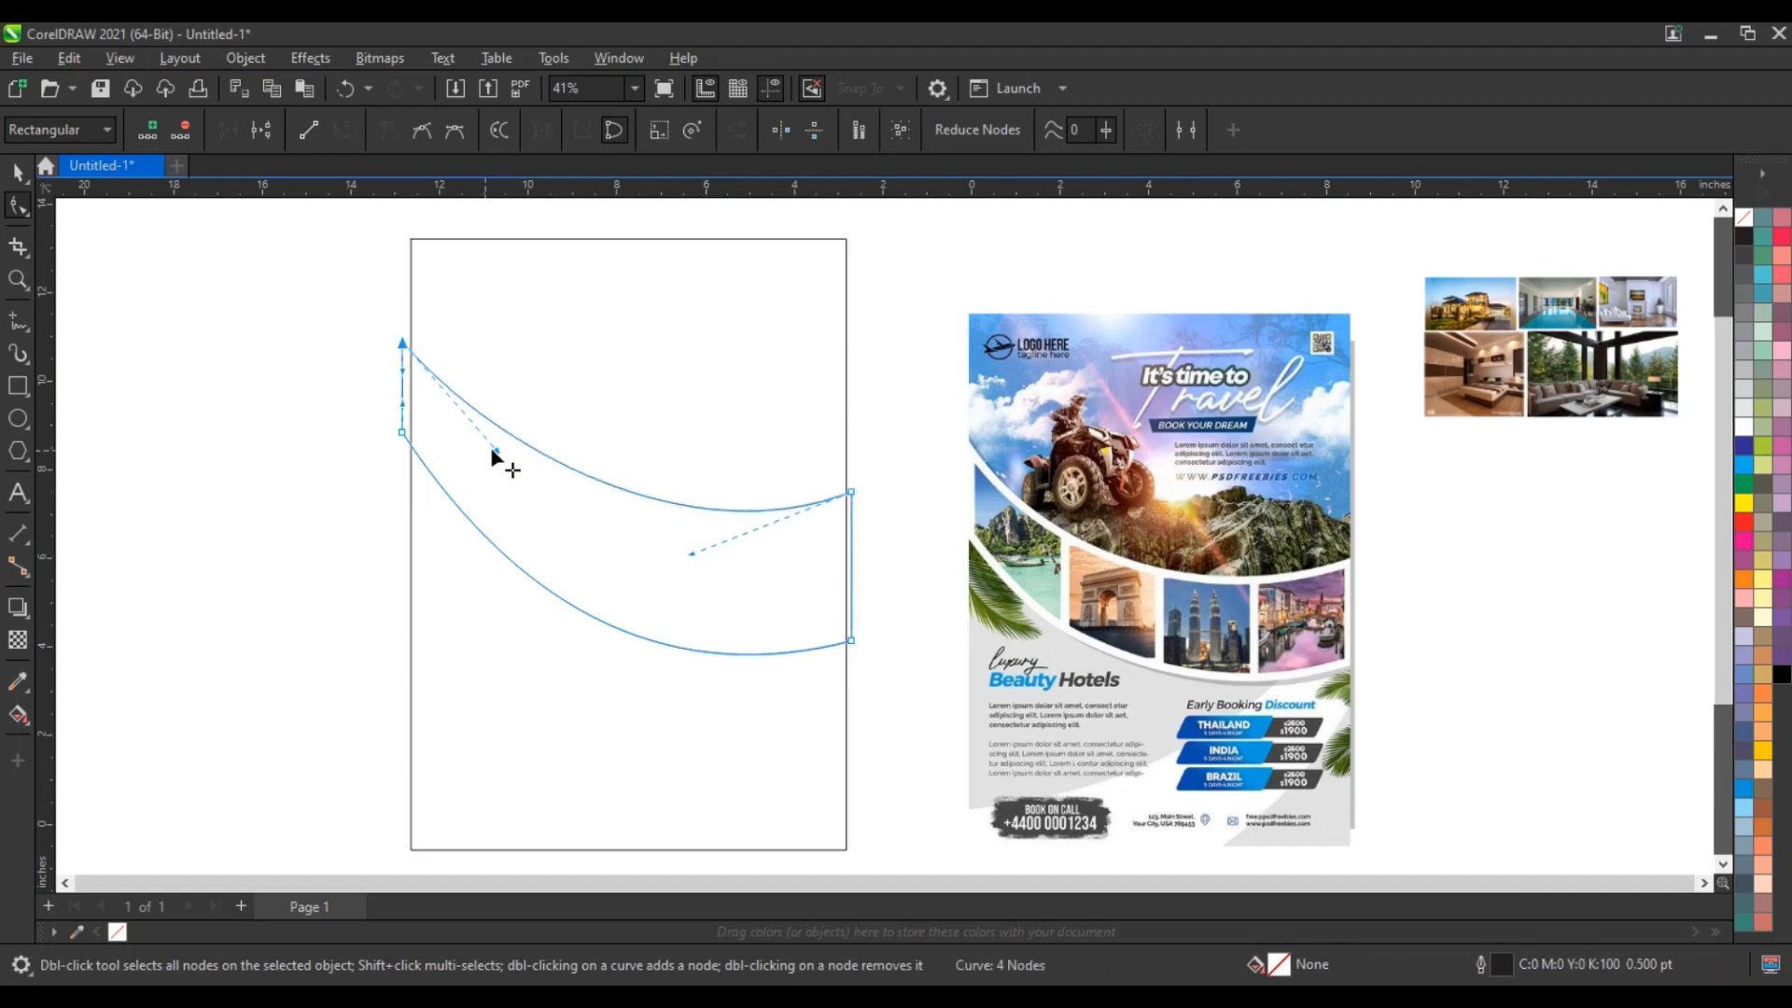
Use Smart Fill to create a new shape from the part of the curved band inside the page rectangle
{"action": "left_click", "coordinate": [20, 179]}
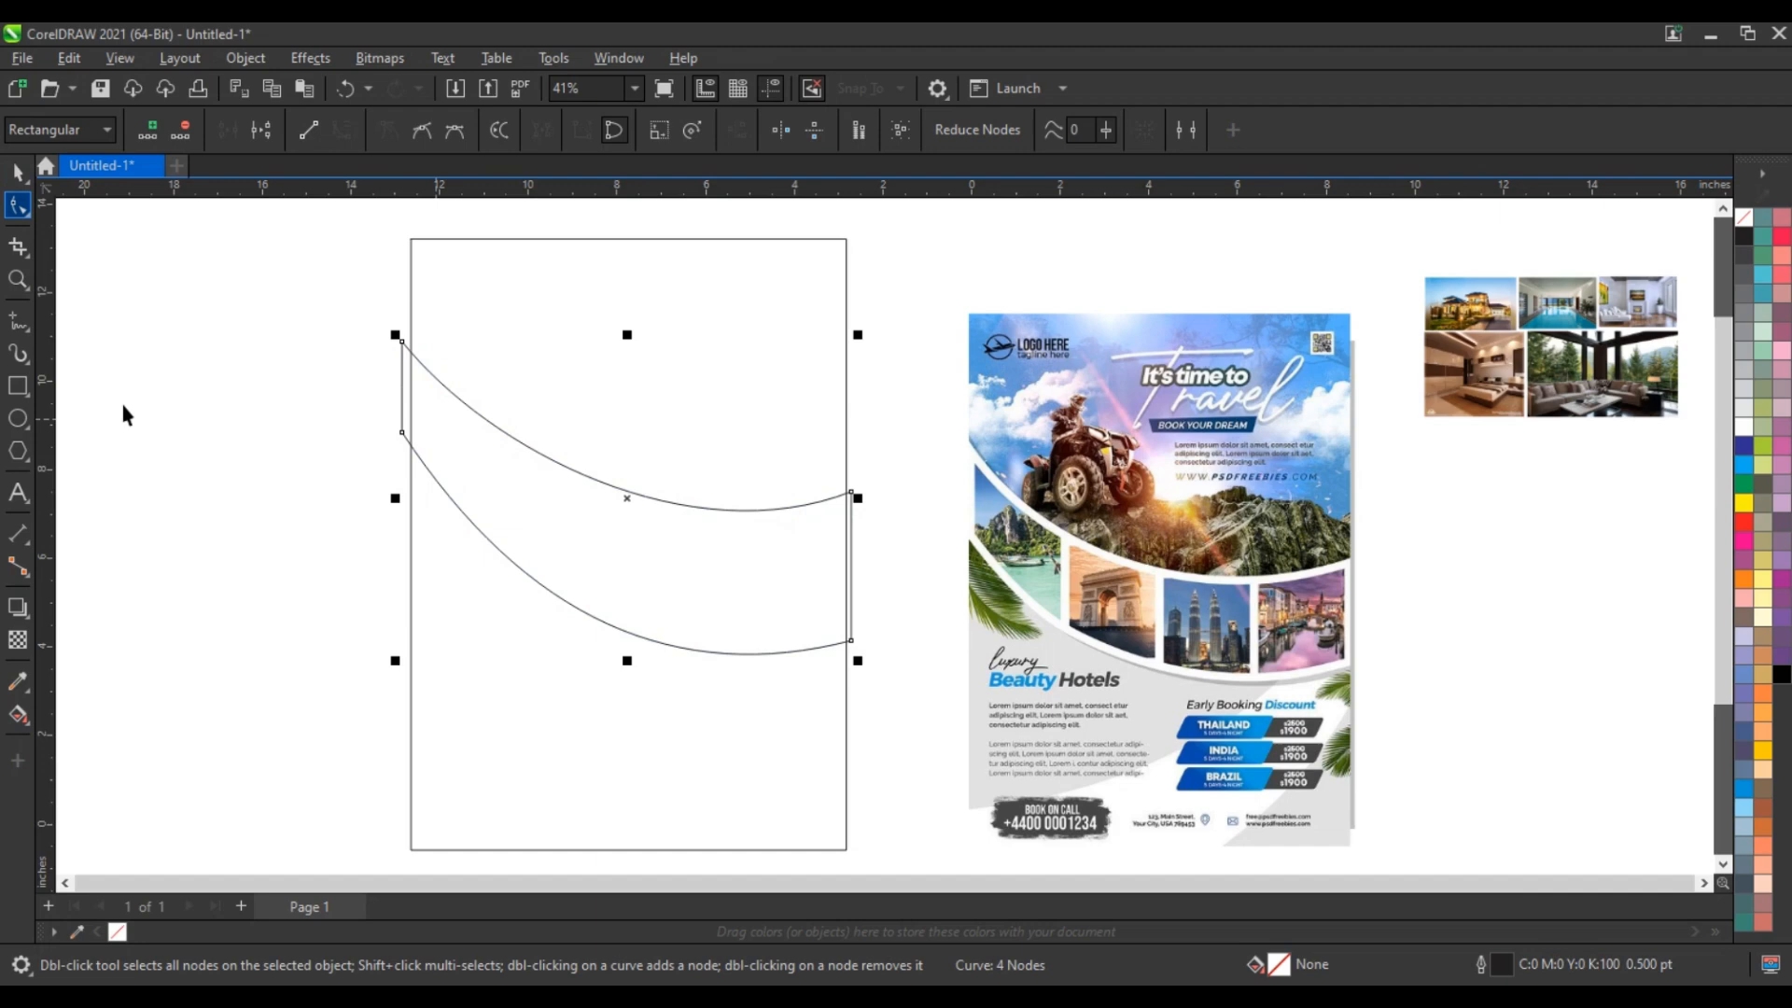
{"action": "left_click", "coordinate": [320, 528]}
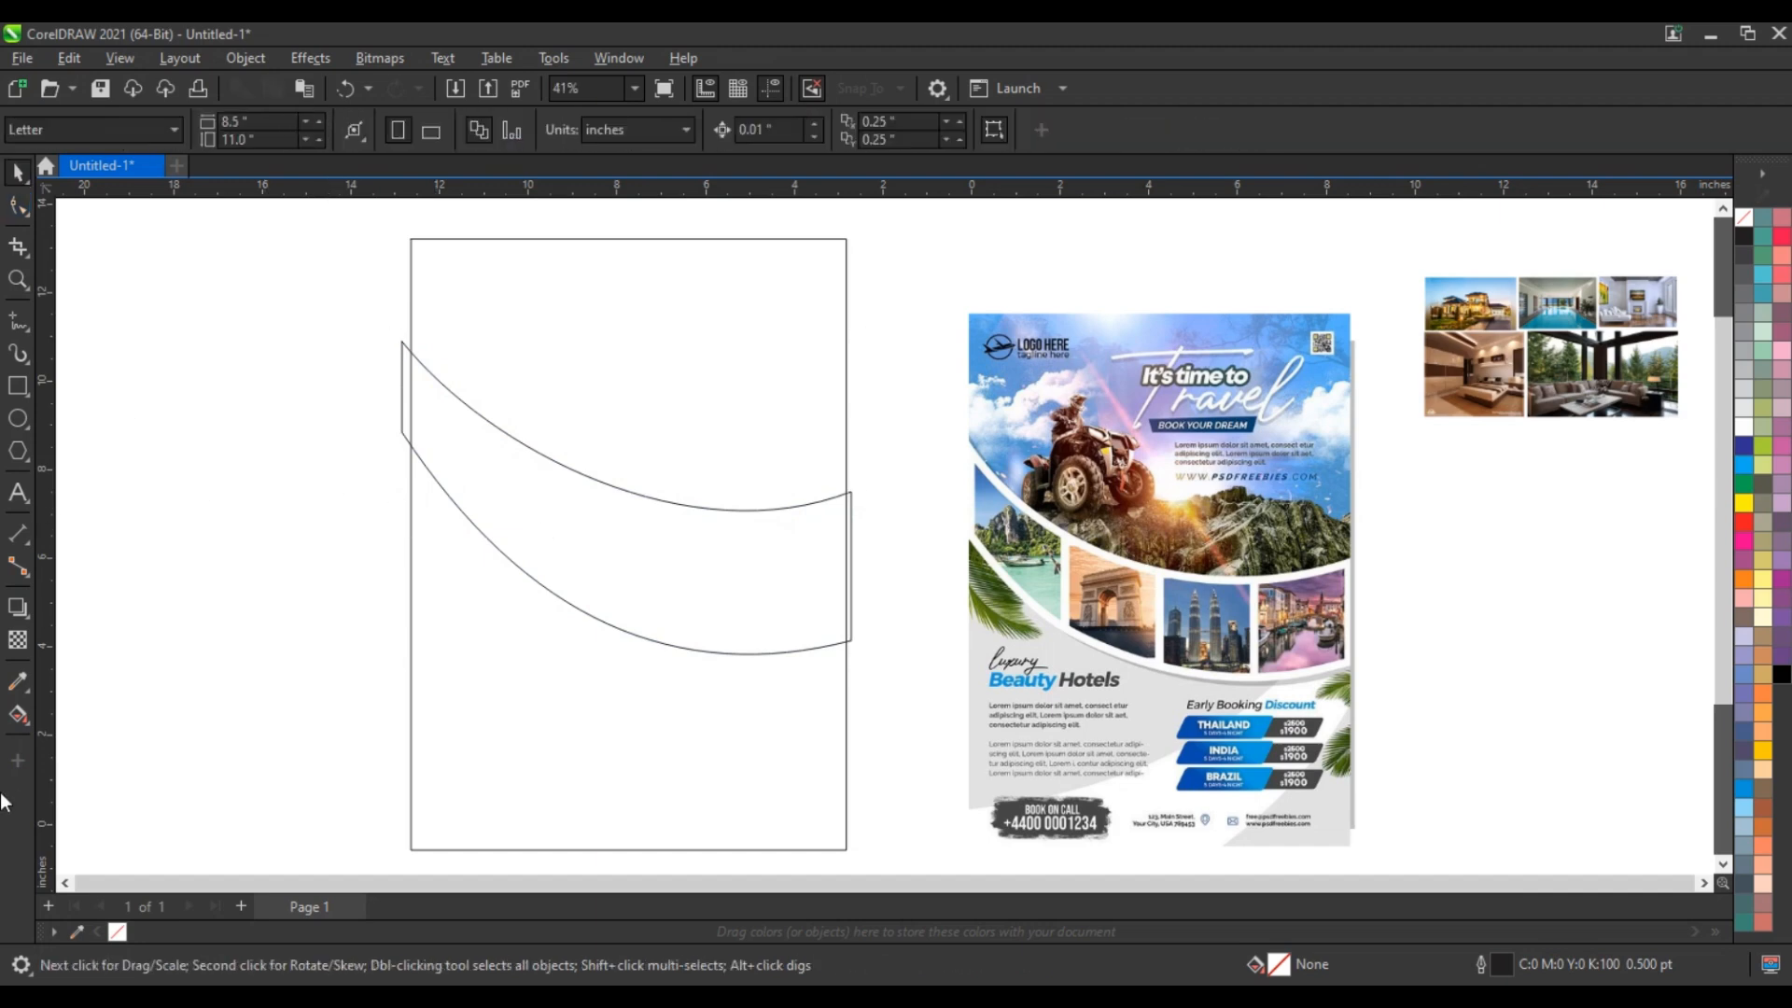
{"action": "left_click", "coordinate": [30, 724]}
{"action": "left_click", "coordinate": [79, 743]}
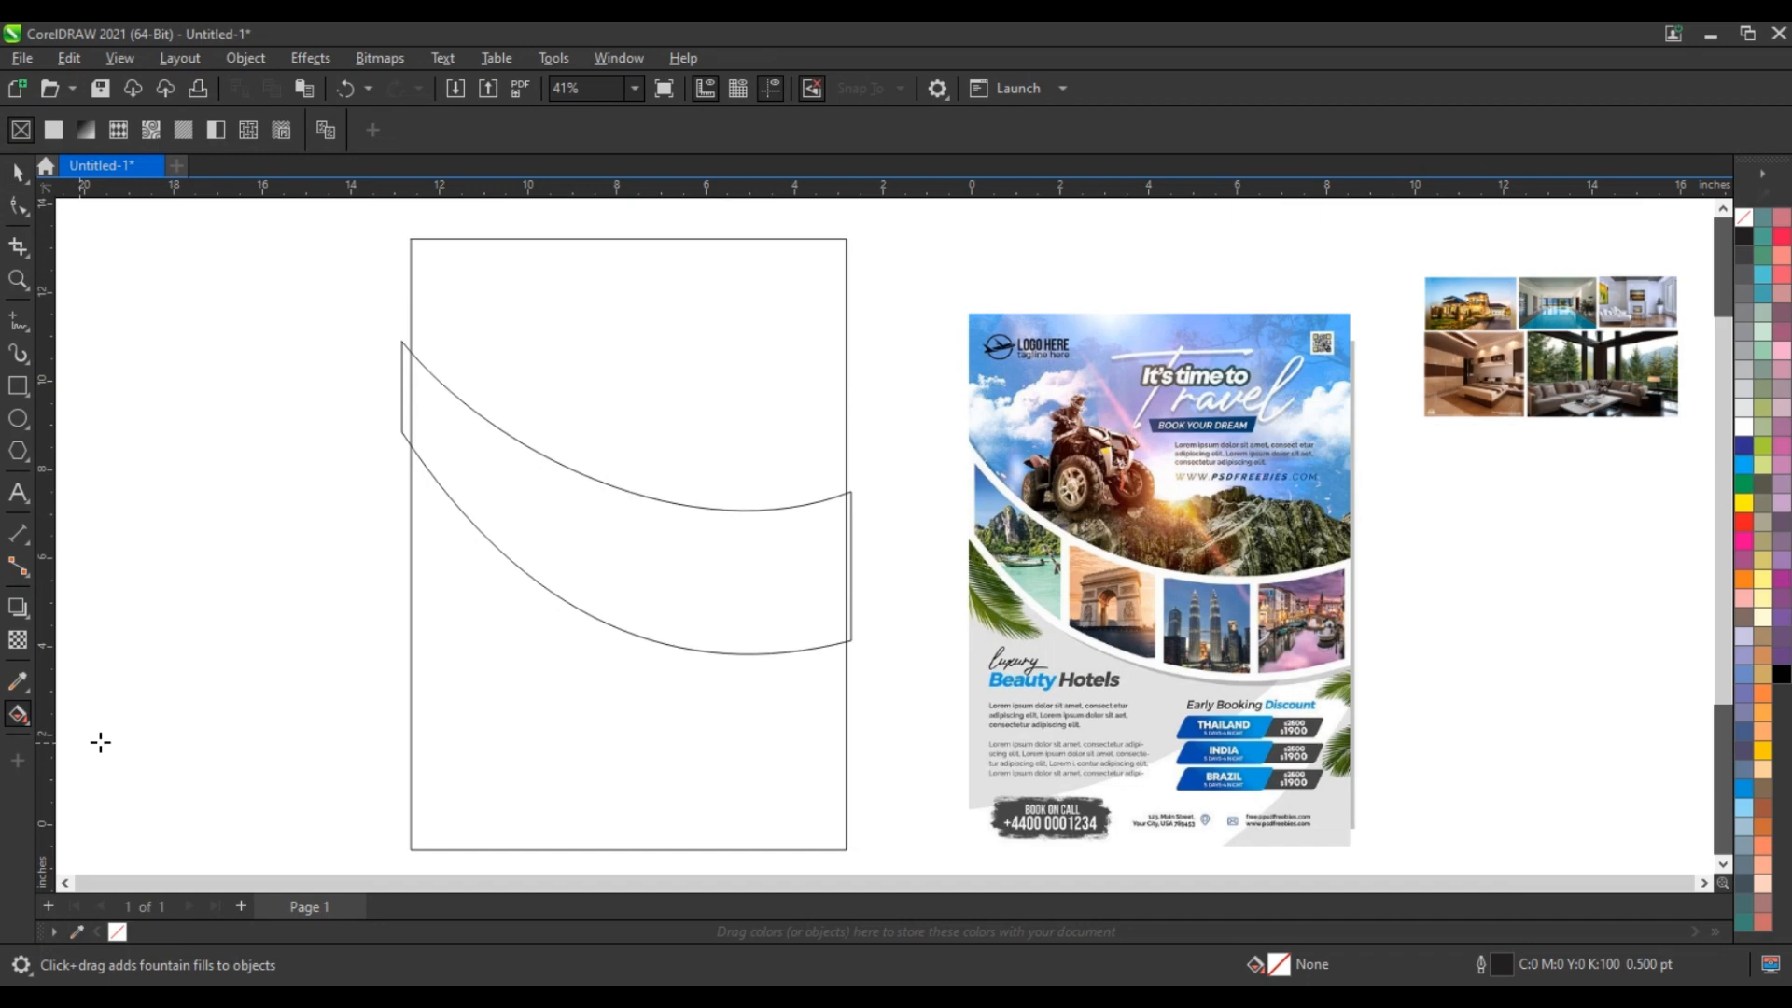
{"action": "left_click", "coordinate": [643, 578]}
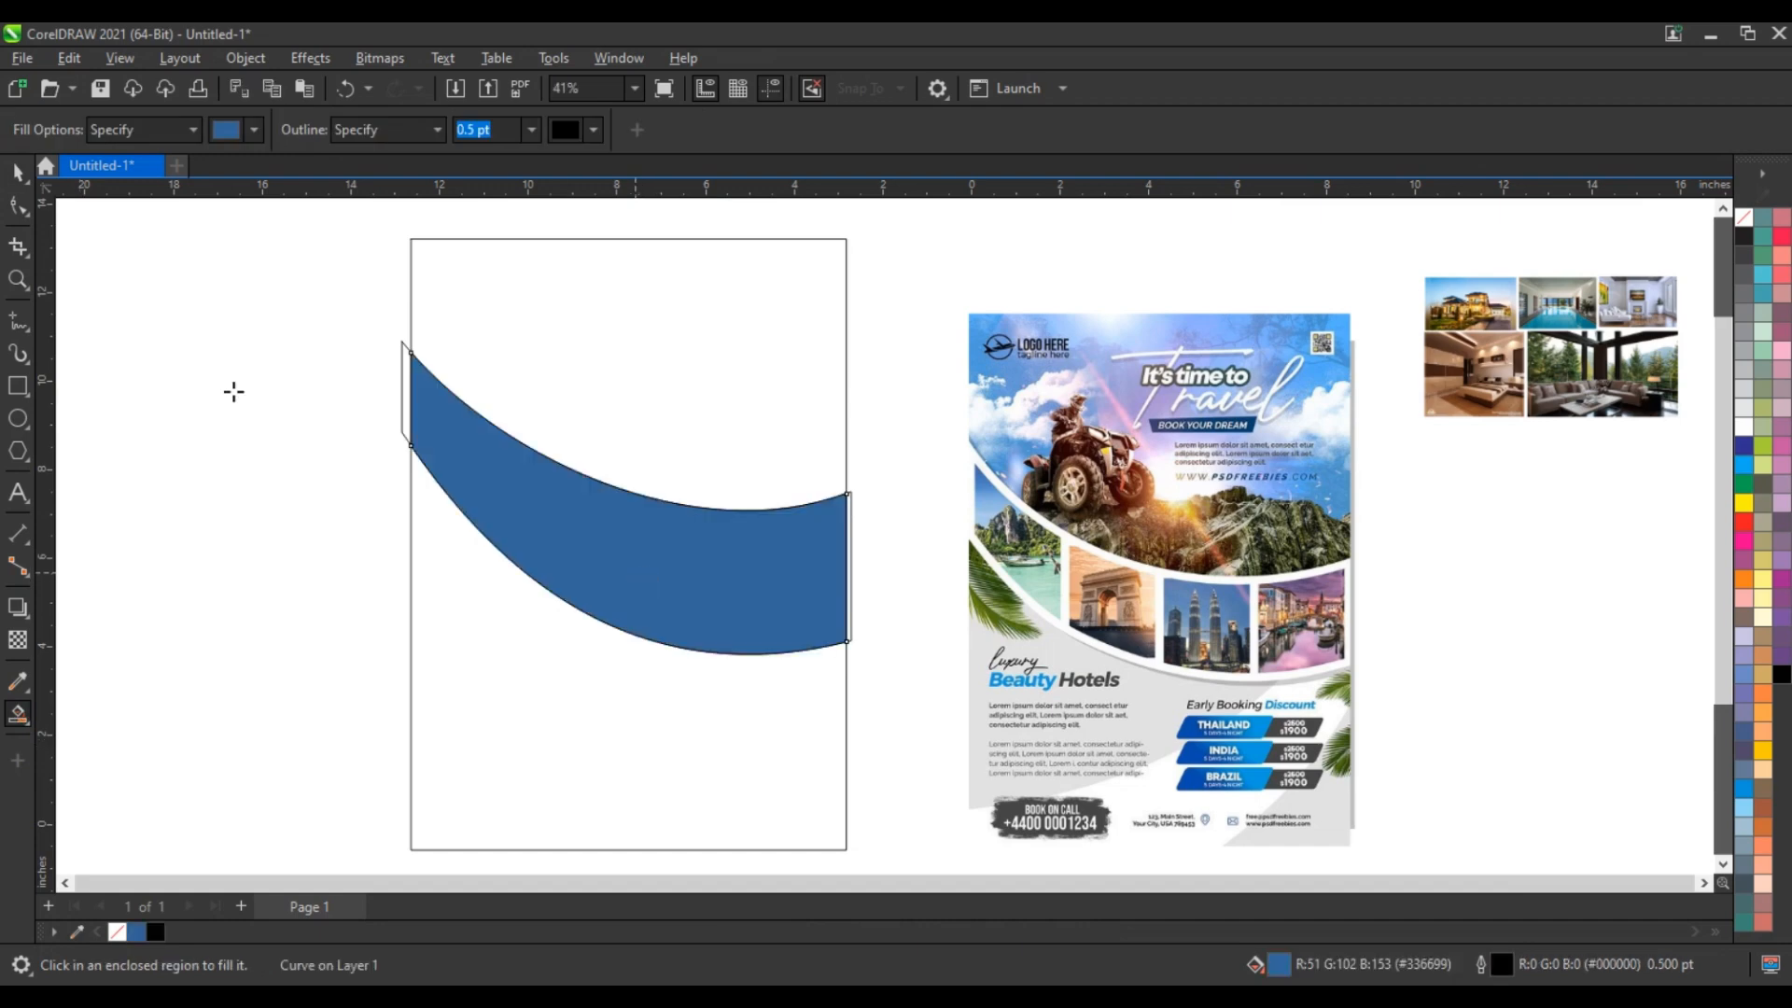
Delete the original overhanging band and remove the fill from the trimmed band shape
{"action": "key", "text": "space"}
{"action": "left_click", "coordinate": [402, 377]}
{"action": "key", "text": "Delete"}
{"action": "left_click", "coordinate": [440, 416]}
{"action": "left_click", "coordinate": [1745, 216]}
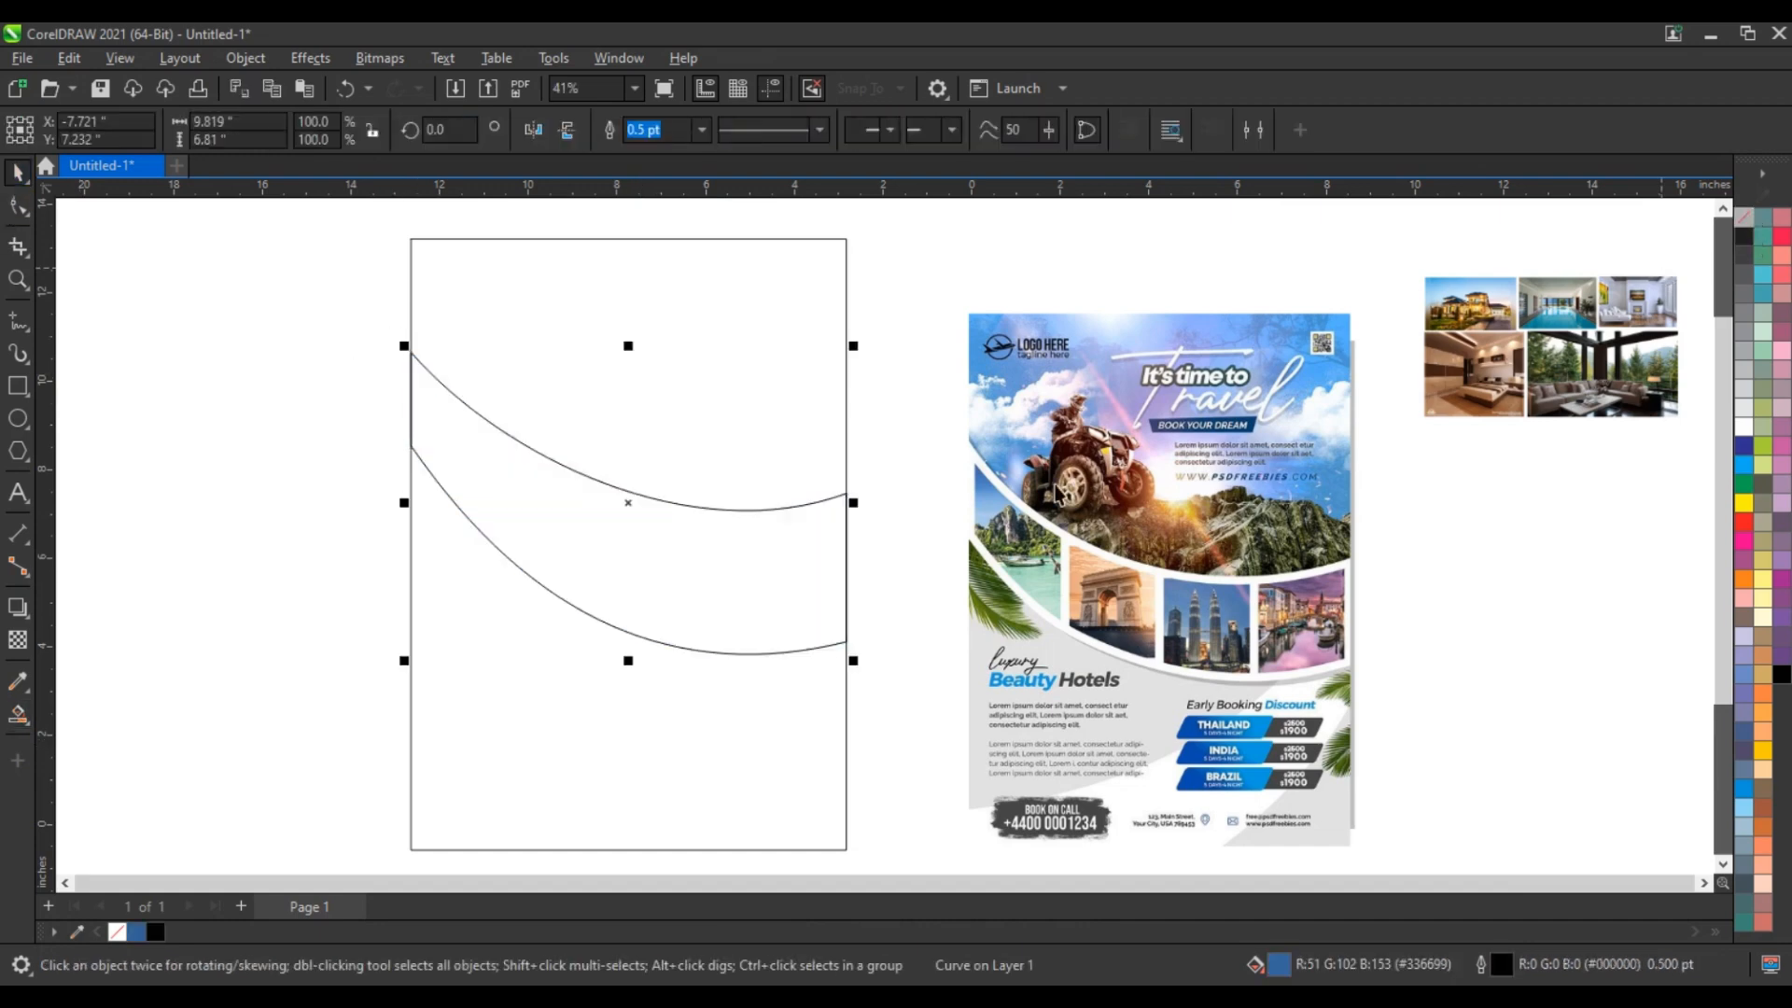
Add a one-step inside contour with an offset of about 0.195 inches to the band and break it apart
{"action": "left_click", "coordinate": [33, 628]}
{"action": "left_click", "coordinate": [80, 629]}
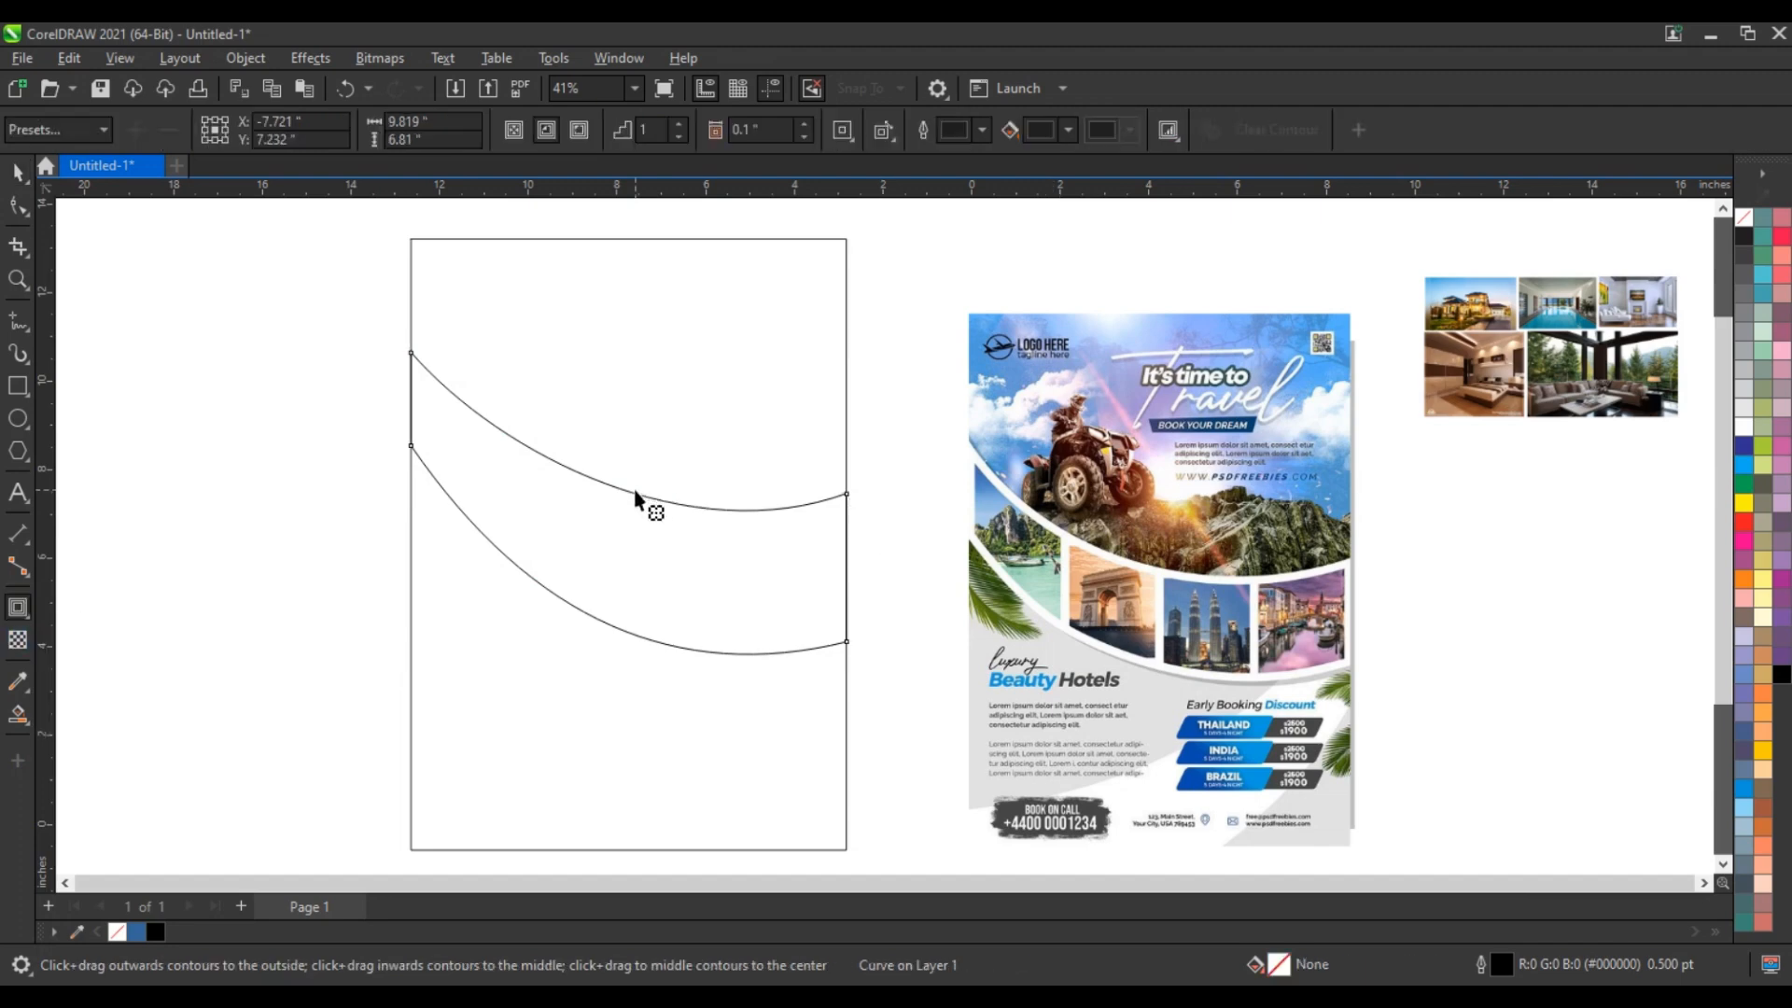
{"action": "left_click_drag", "start_coordinate": [634, 492], "coordinate": [636, 506]}
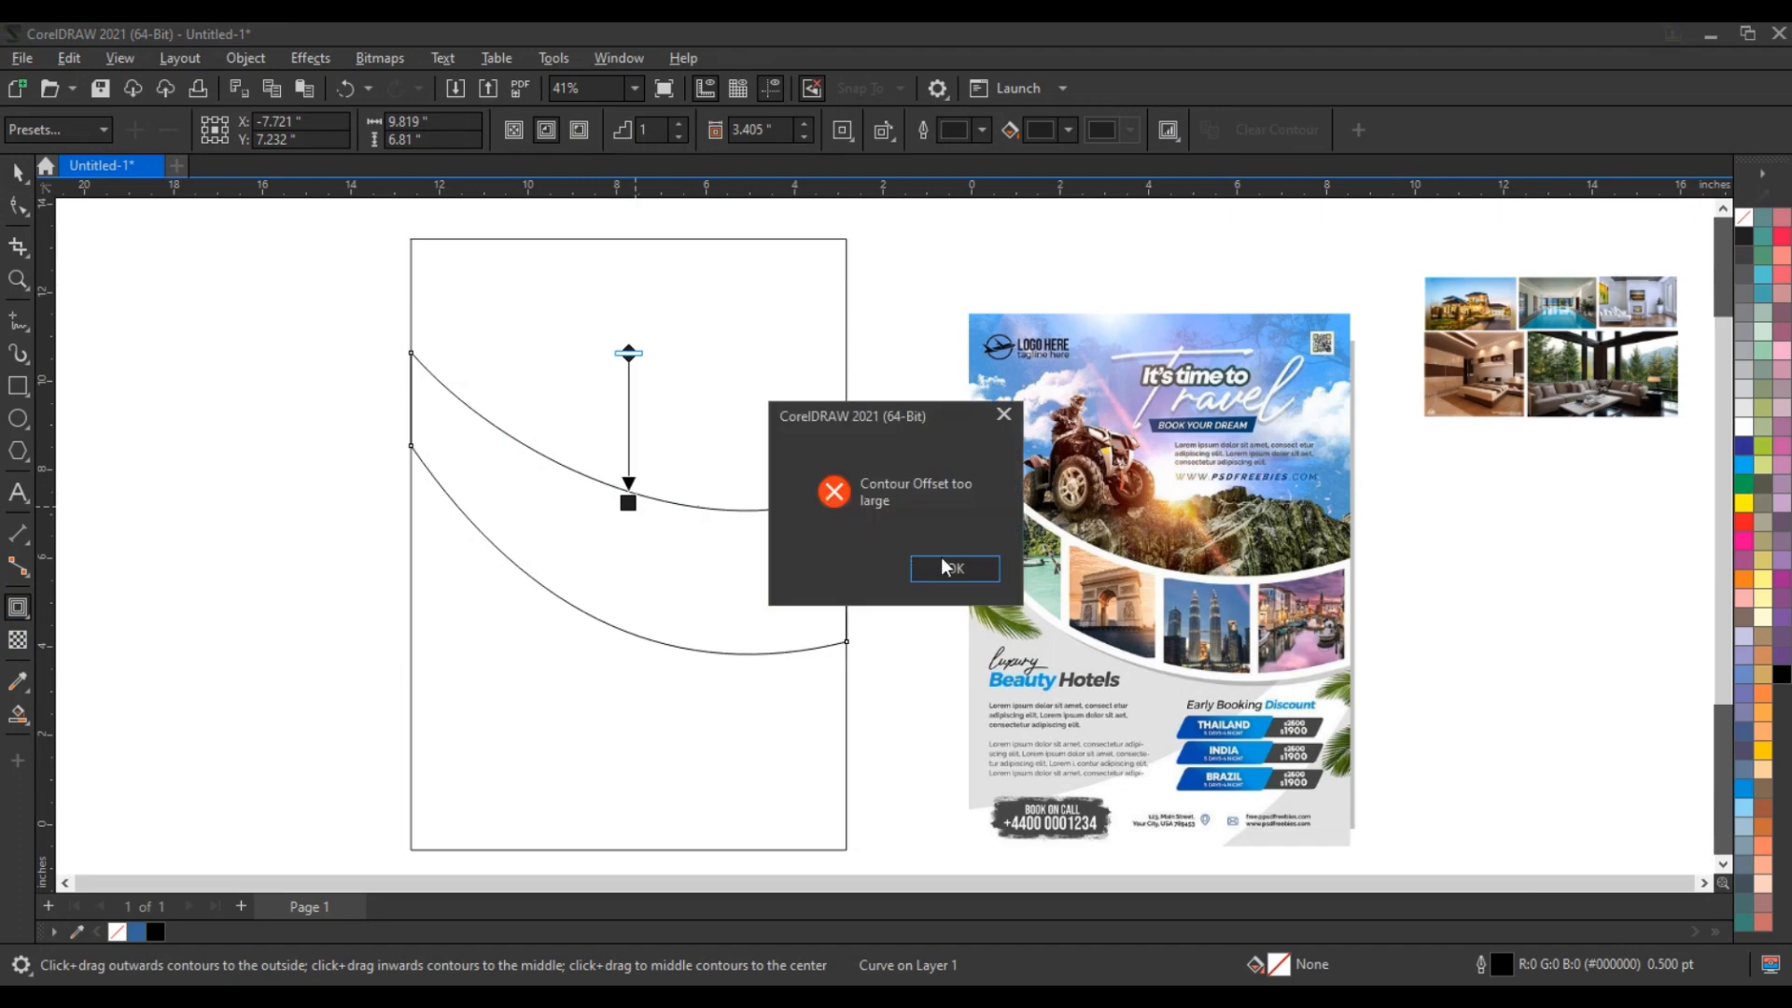
{"action": "left_click", "coordinate": [946, 567]}
{"action": "left_click_drag", "start_coordinate": [852, 504], "coordinate": [841, 515]}
{"action": "left_click", "coordinate": [26, 174]}
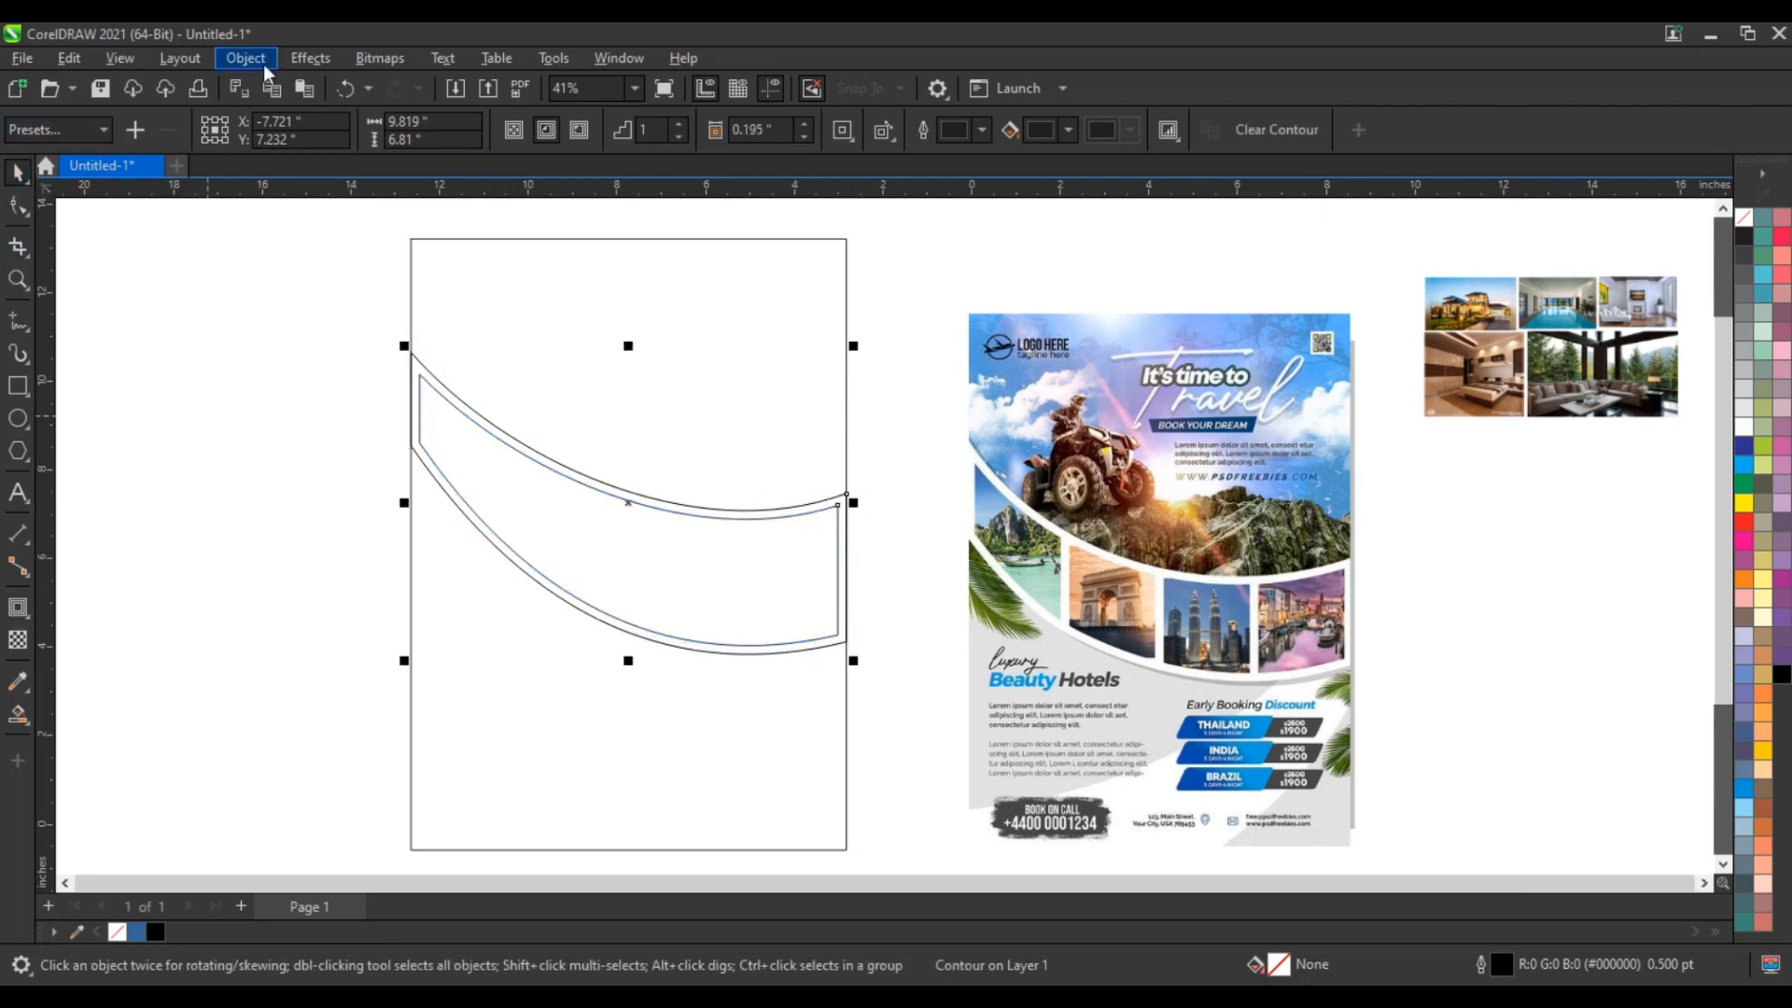
{"action": "left_click", "coordinate": [246, 58]}
{"action": "left_click", "coordinate": [262, 578]}
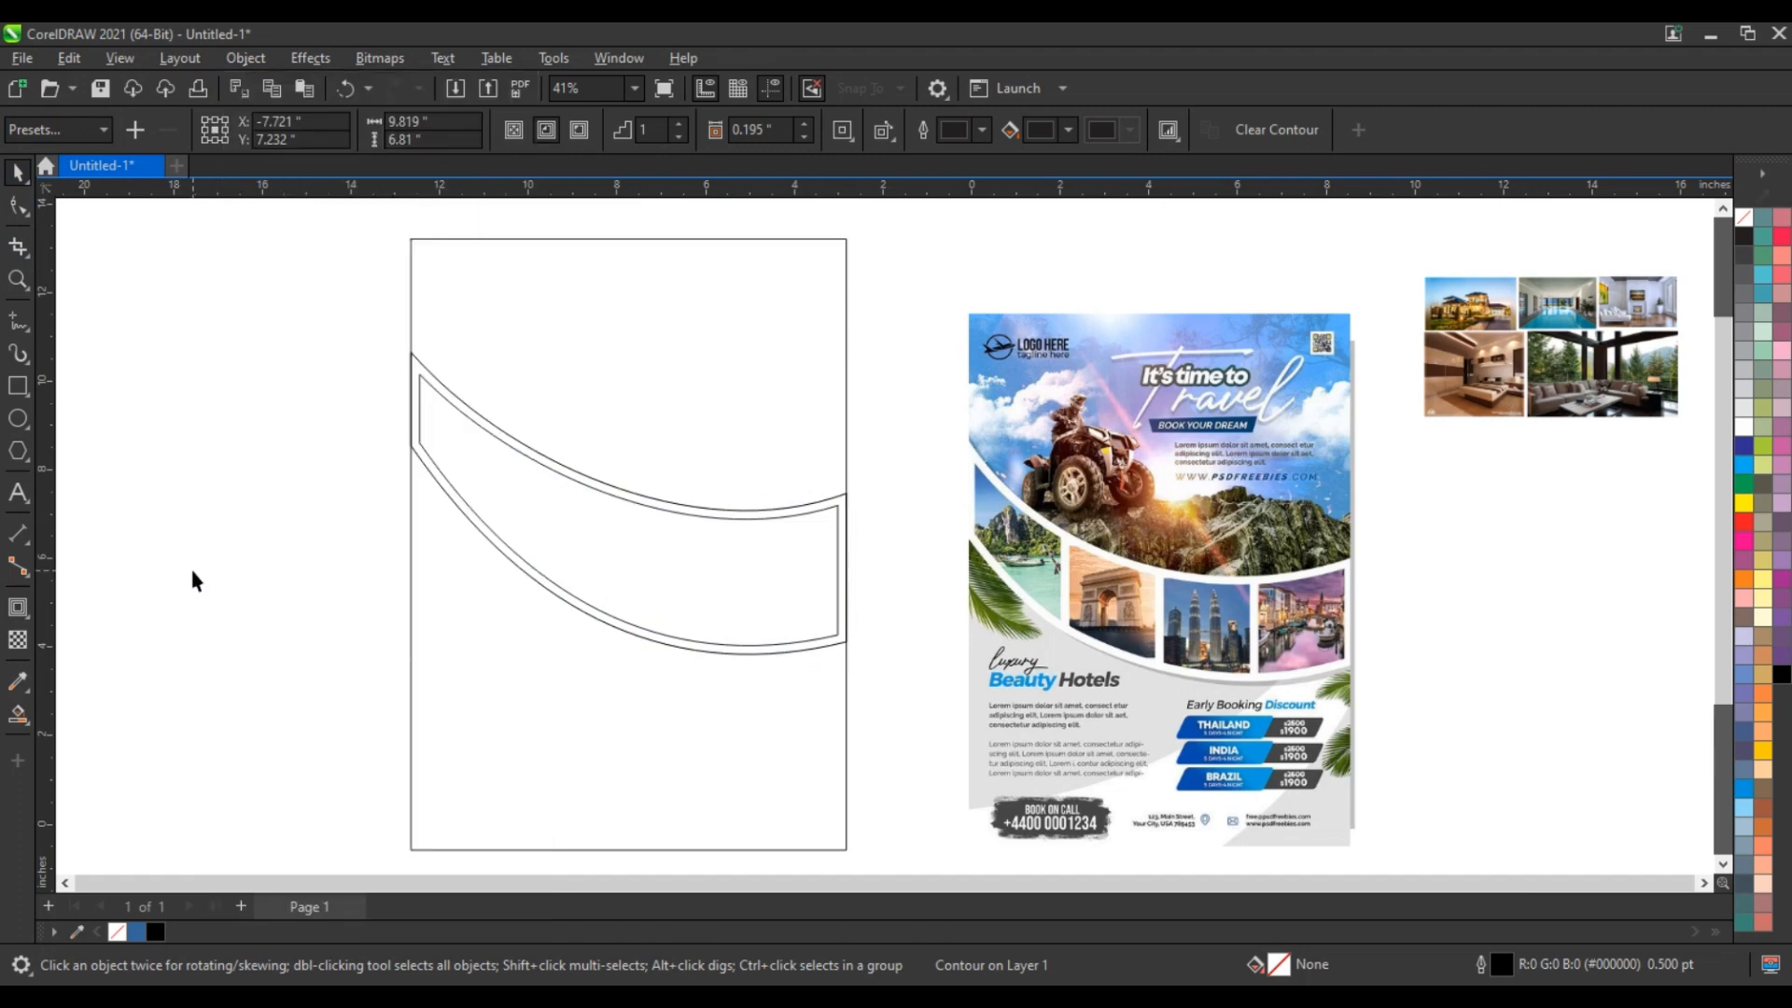
{"action": "left_click", "coordinate": [192, 580]}
Draw a thin vertical bar about 0.15 inches wide across the band's narrow end and stretch it to about 7.81 inches tall
{"action": "left_click", "coordinate": [25, 397]}
{"action": "left_click_drag", "start_coordinate": [480, 378], "coordinate": [486, 634]}
{"action": "left_click", "coordinate": [18, 173]}
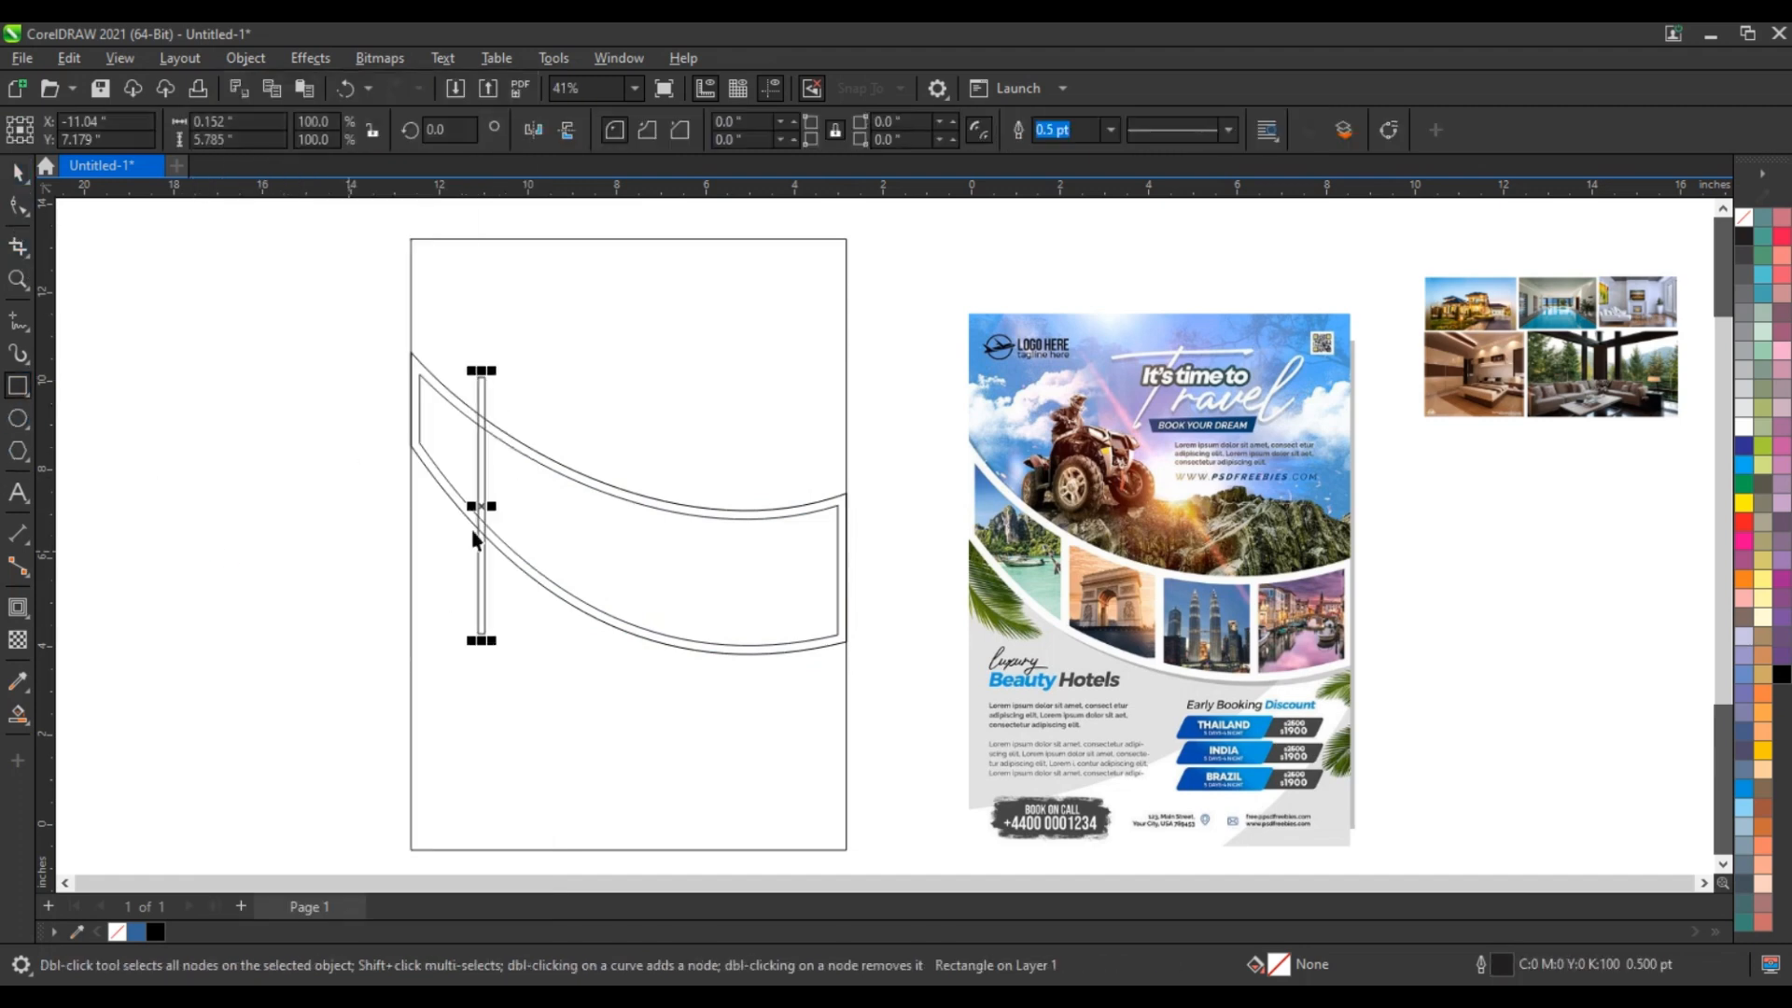
{"action": "left_click", "coordinate": [493, 511]}
{"action": "left_click_drag", "start_coordinate": [488, 378], "coordinate": [487, 326]}
Duplicate the vertical bar twice at equal spacing across the curved band
{"action": "left_click_drag", "start_coordinate": [488, 514], "coordinate": [597, 539]}
{"action": "right_click", "coordinate": [597, 540]}
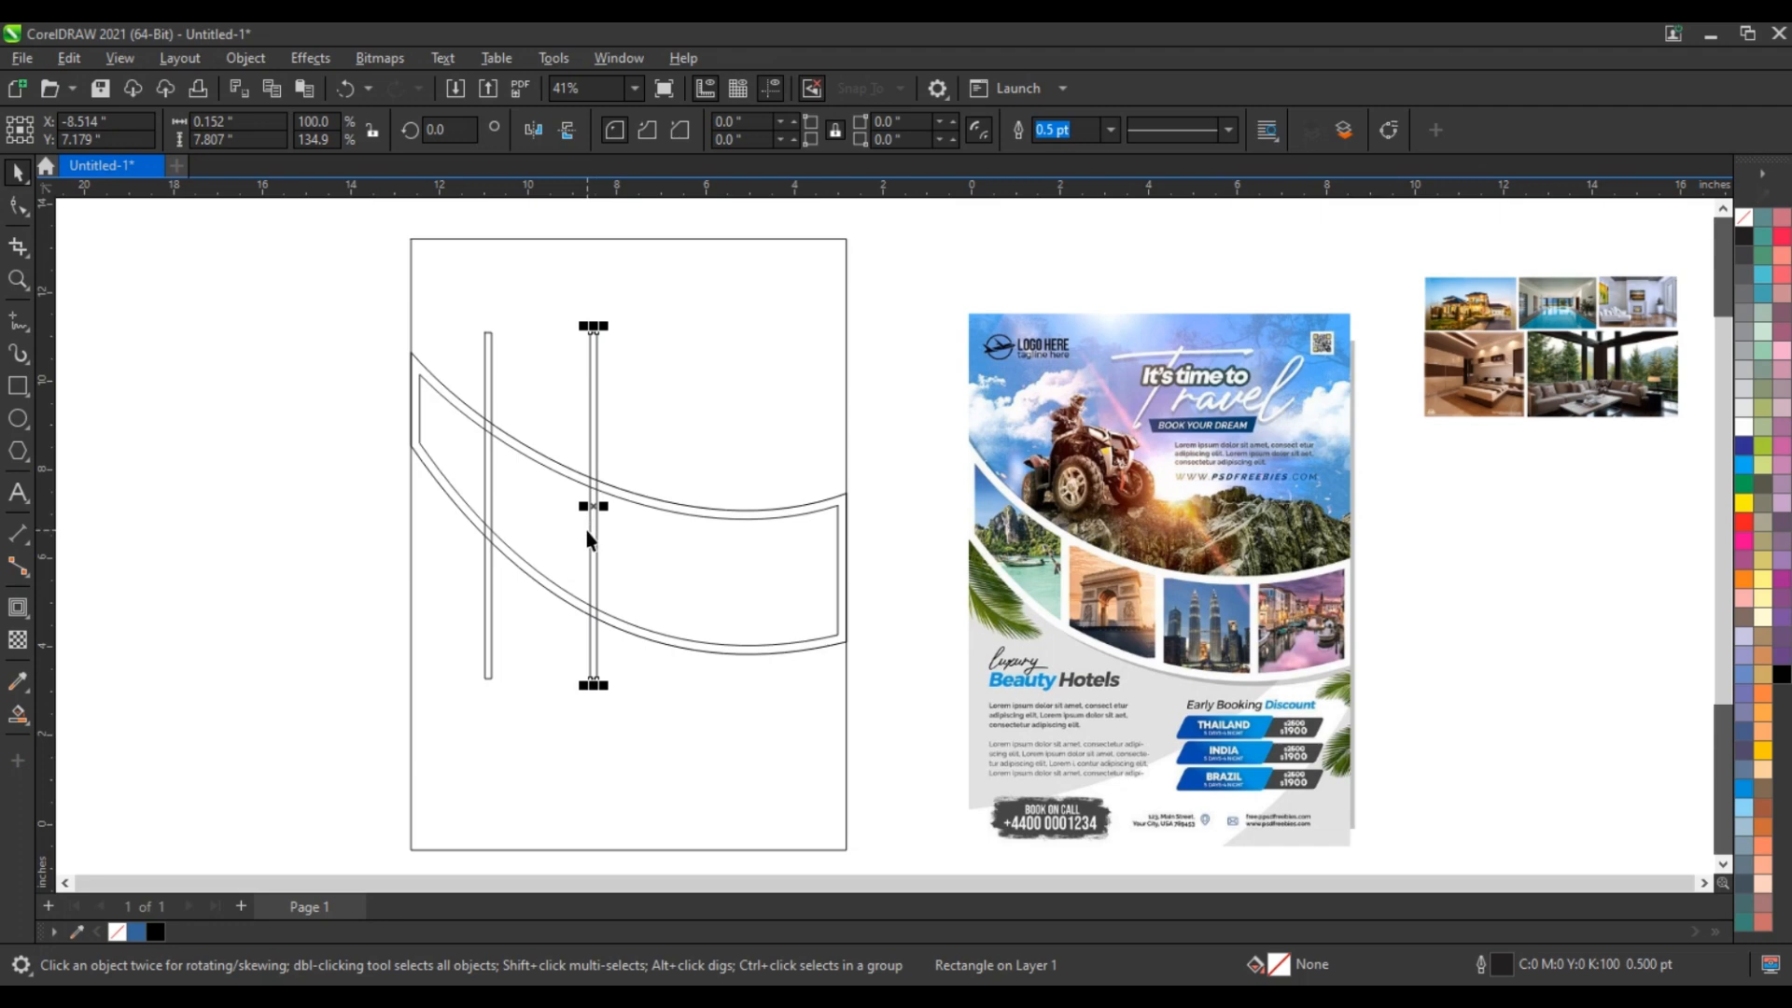
{"action": "key", "text": "ctrl+r"}
Scale the three vertical bars together to about 110.3% so they divide the band more evenly
{"action": "left_click", "coordinate": [594, 423], "text": "shift"}
{"action": "left_click", "coordinate": [490, 373], "text": "shift"}
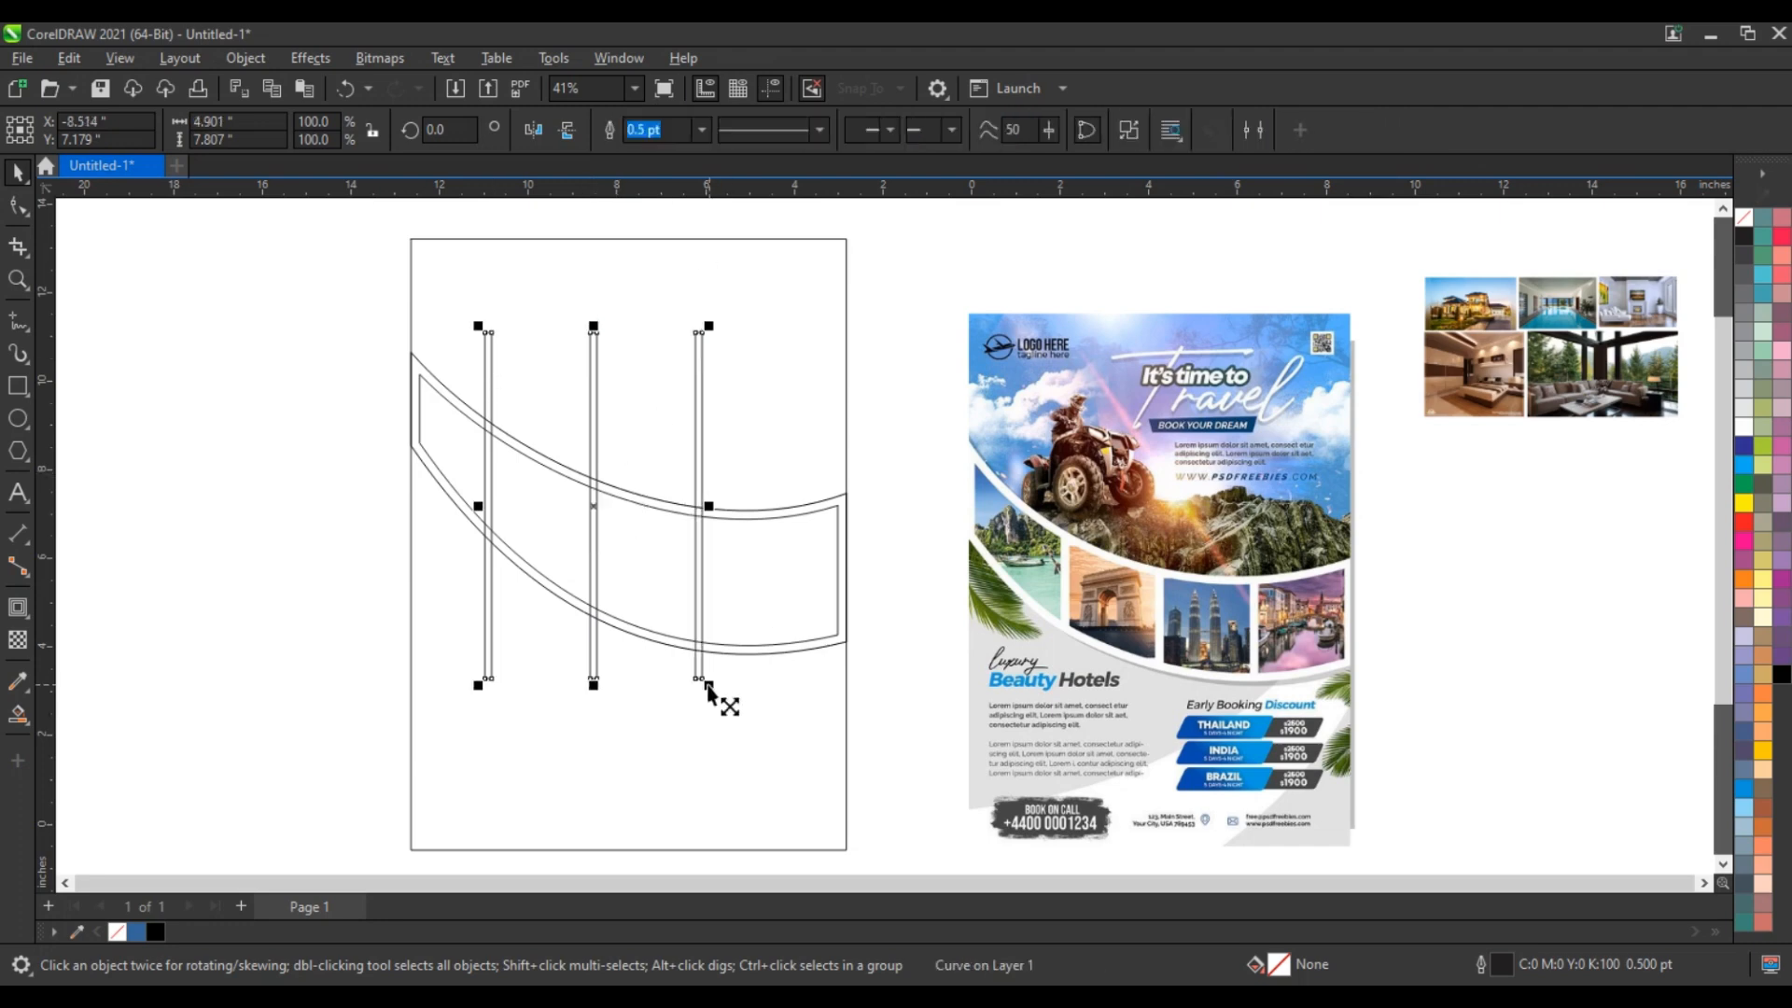
{"action": "left_click_drag", "start_coordinate": [719, 700], "coordinate": [759, 732]}
{"action": "left_click", "coordinate": [865, 682]}
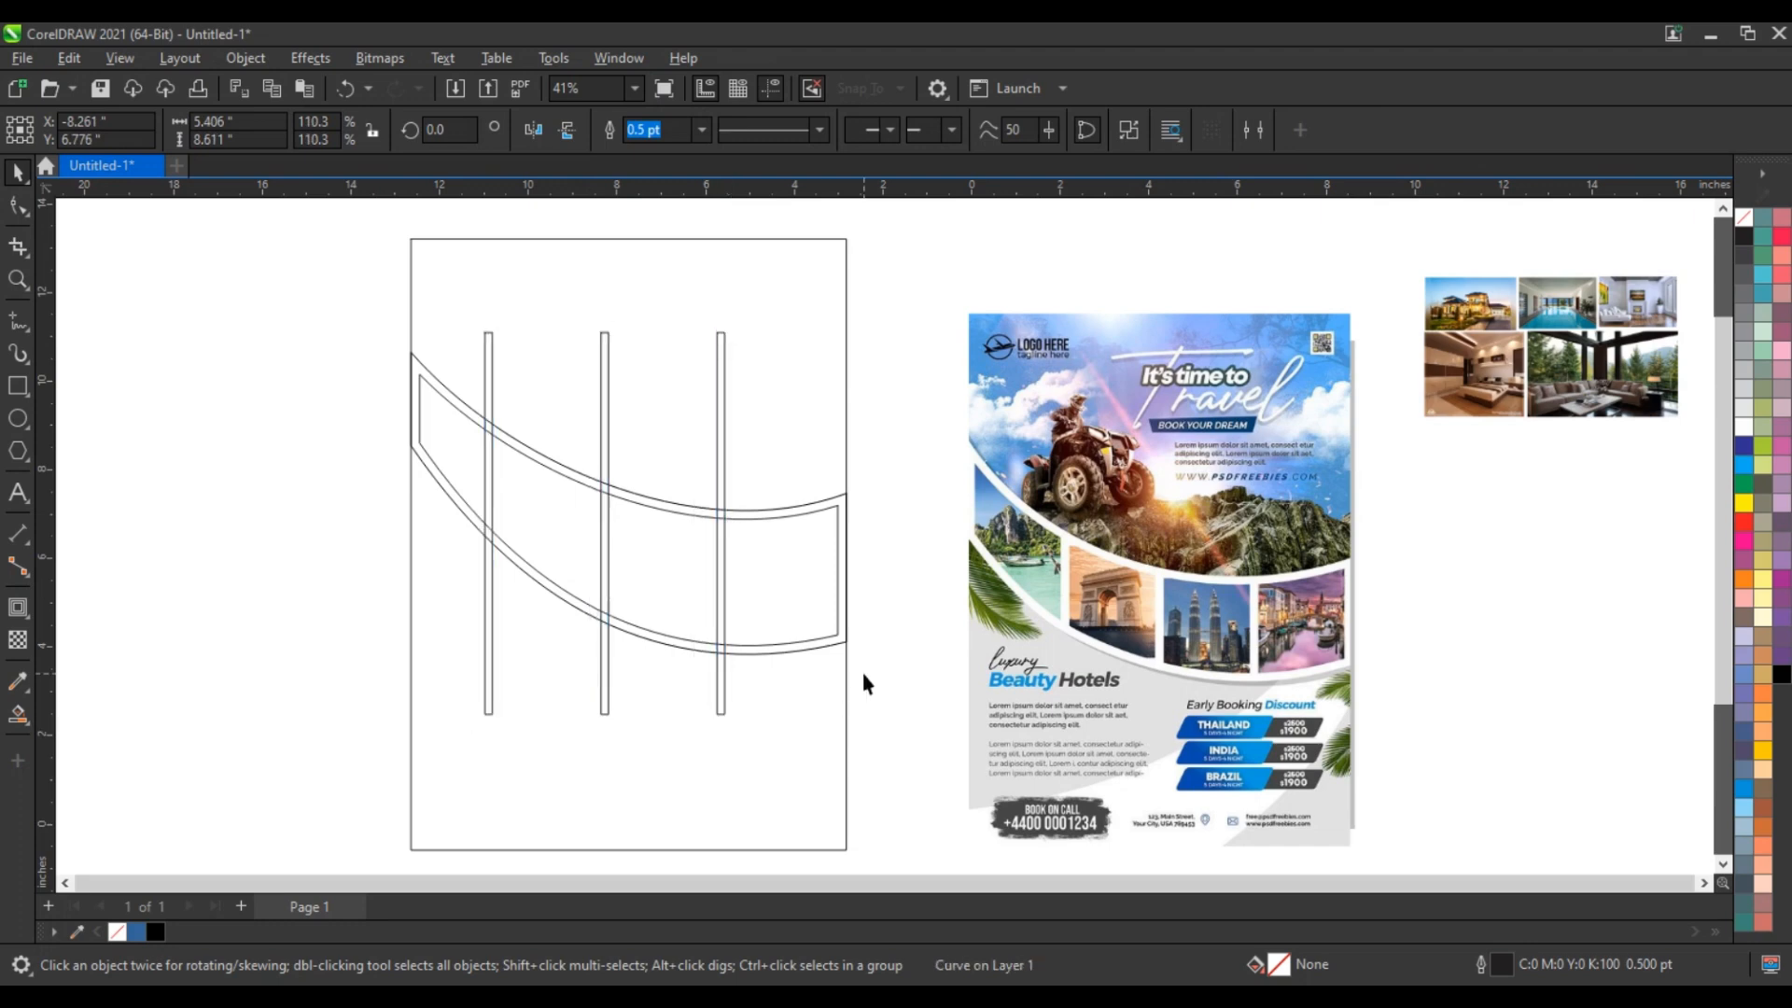
Create four separate frame shapes with Smart Fill in the inner band sections between the vertical bars, using blue #336699
{"action": "left_click", "coordinate": [18, 714]}
{"action": "left_click", "coordinate": [748, 580]}
{"action": "left_click", "coordinate": [656, 560]}
{"action": "left_click", "coordinate": [565, 524]}
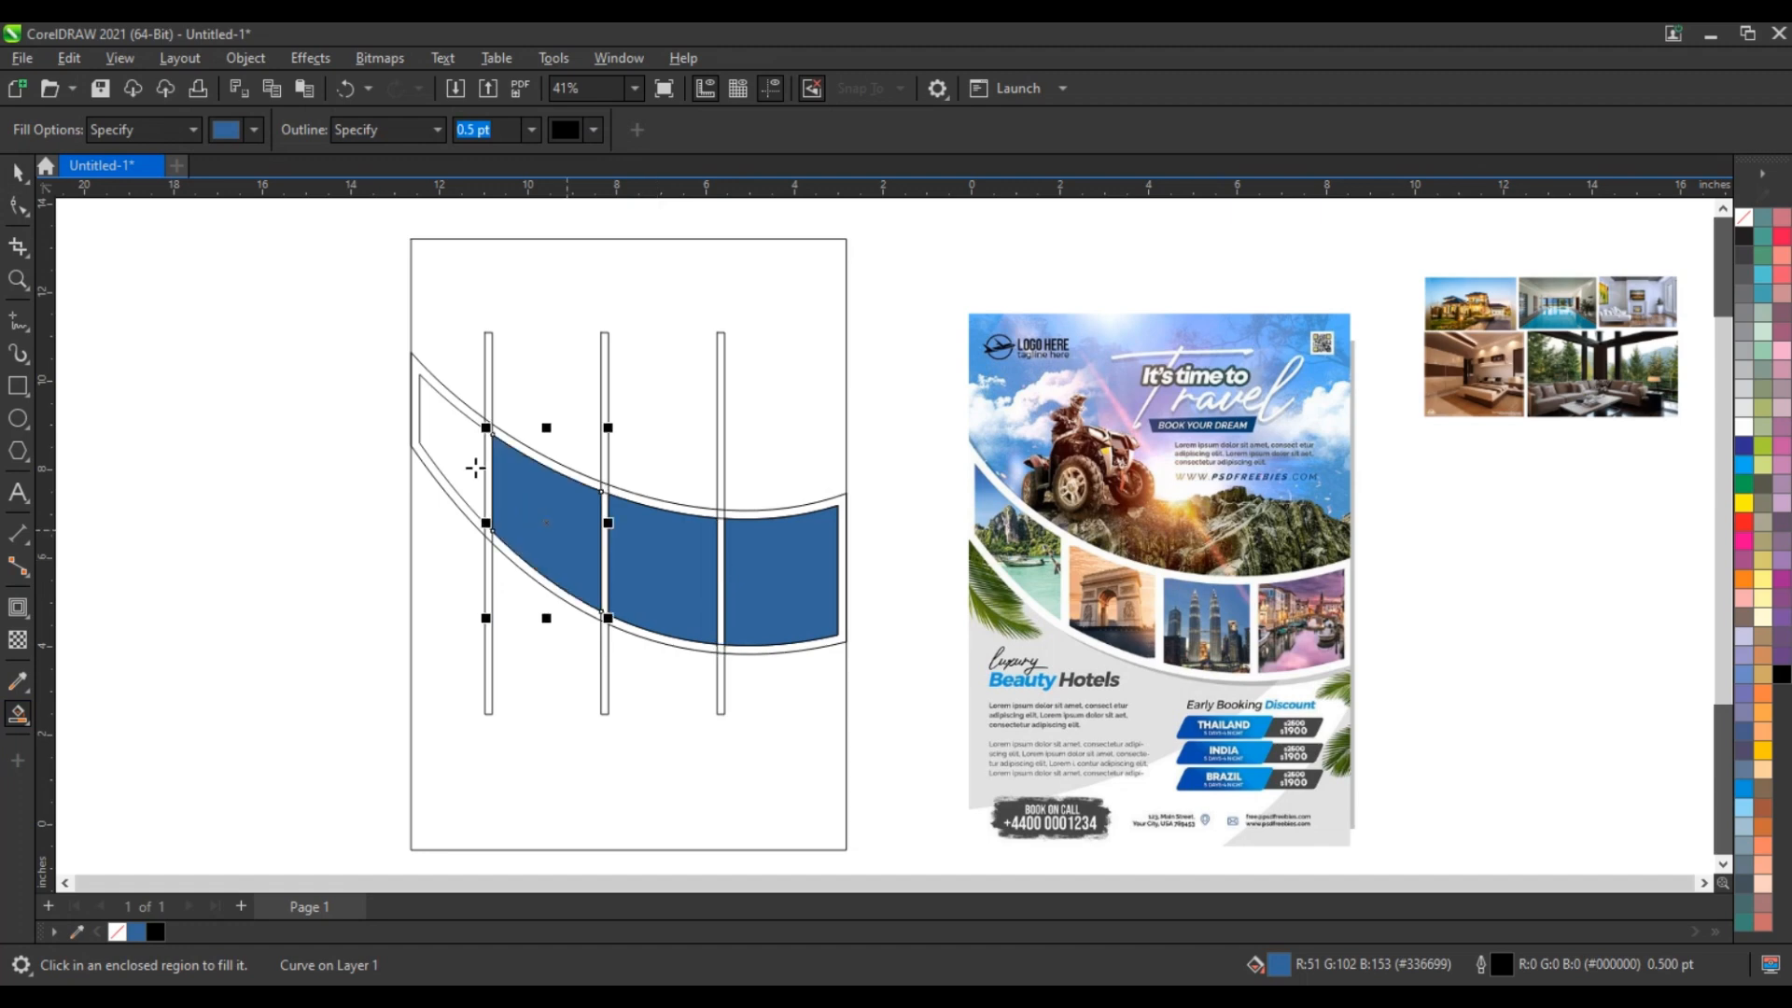
{"action": "left_click", "coordinate": [474, 468]}
Delete the three vertical divider bars
{"action": "left_click", "coordinate": [18, 175]}
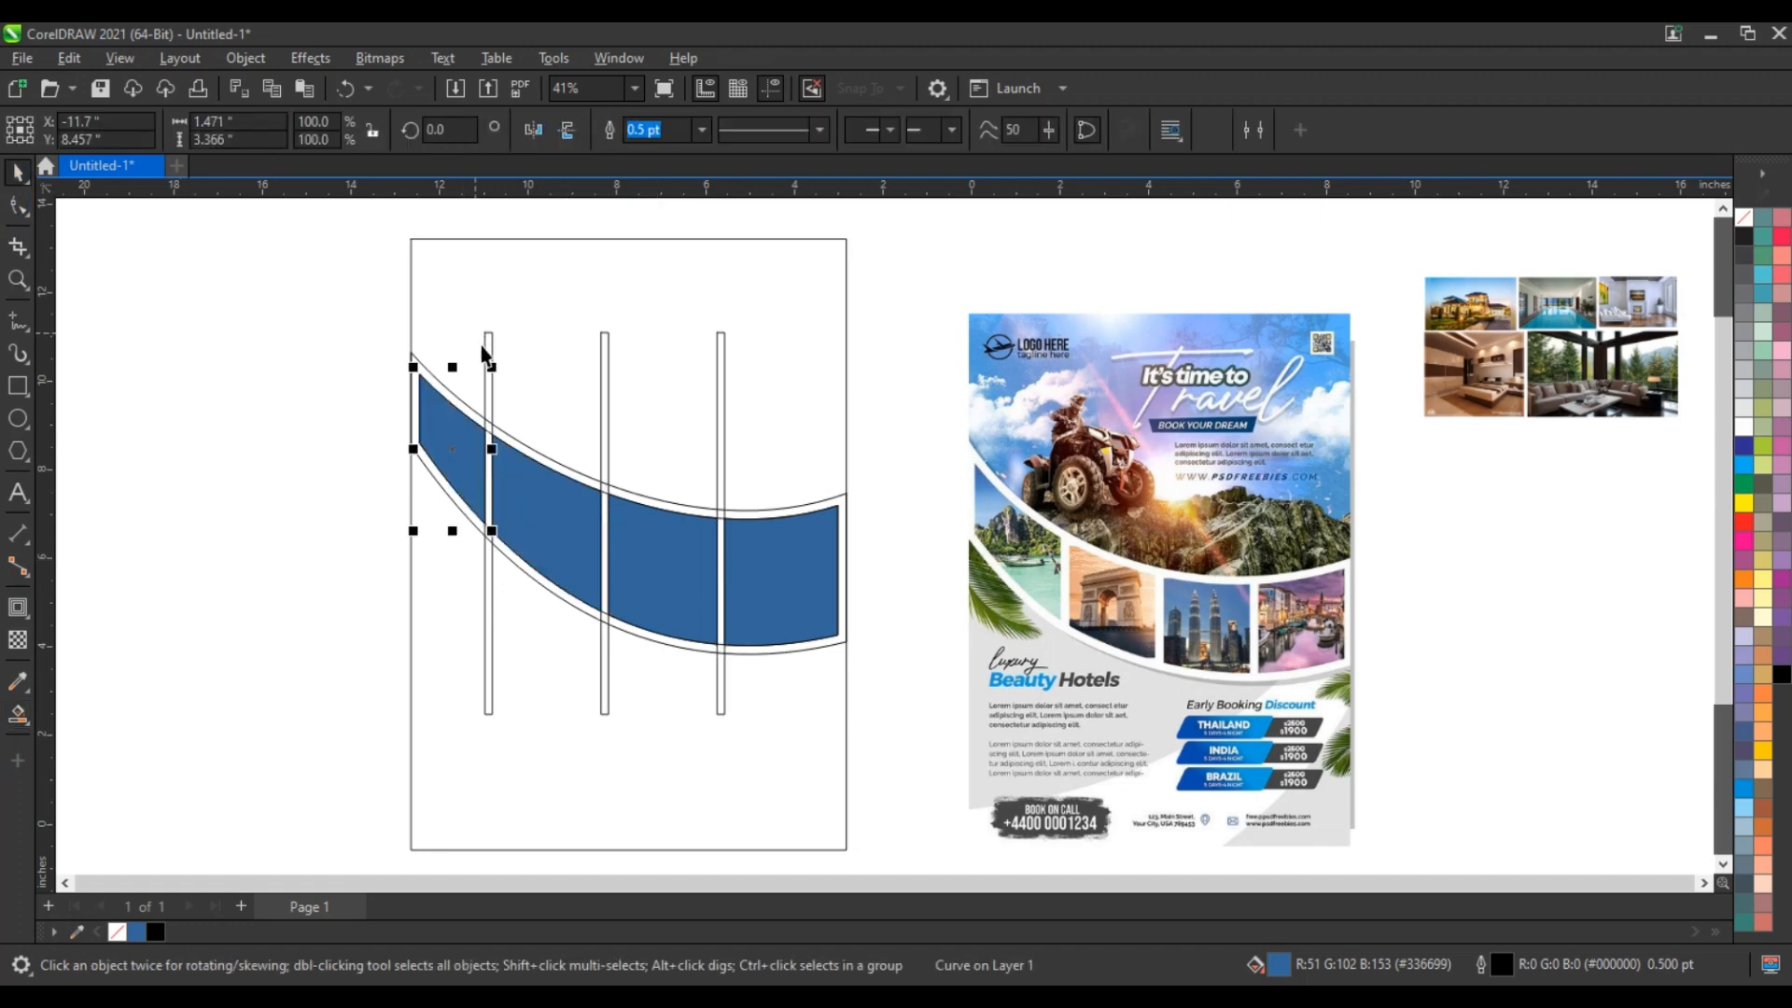
{"action": "left_click", "coordinate": [488, 360]}
{"action": "key", "text": "Delete"}
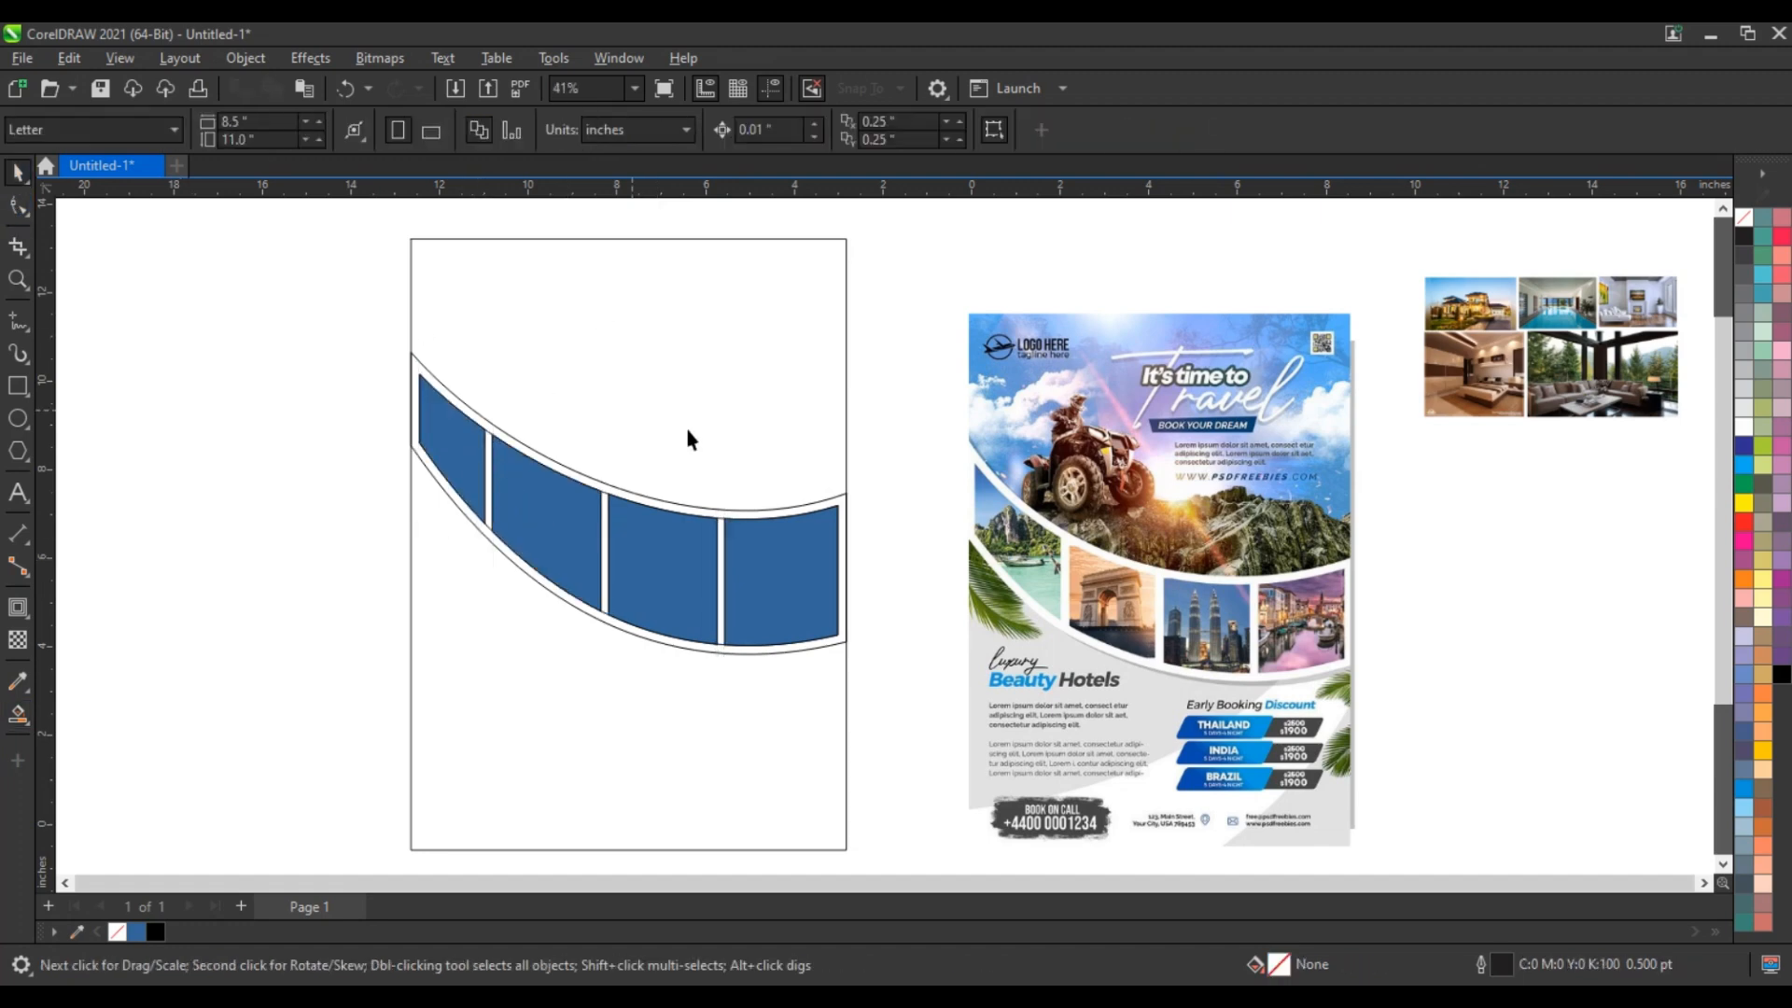
Fill the outer curved band with white
{"action": "left_click", "coordinate": [837, 509]}
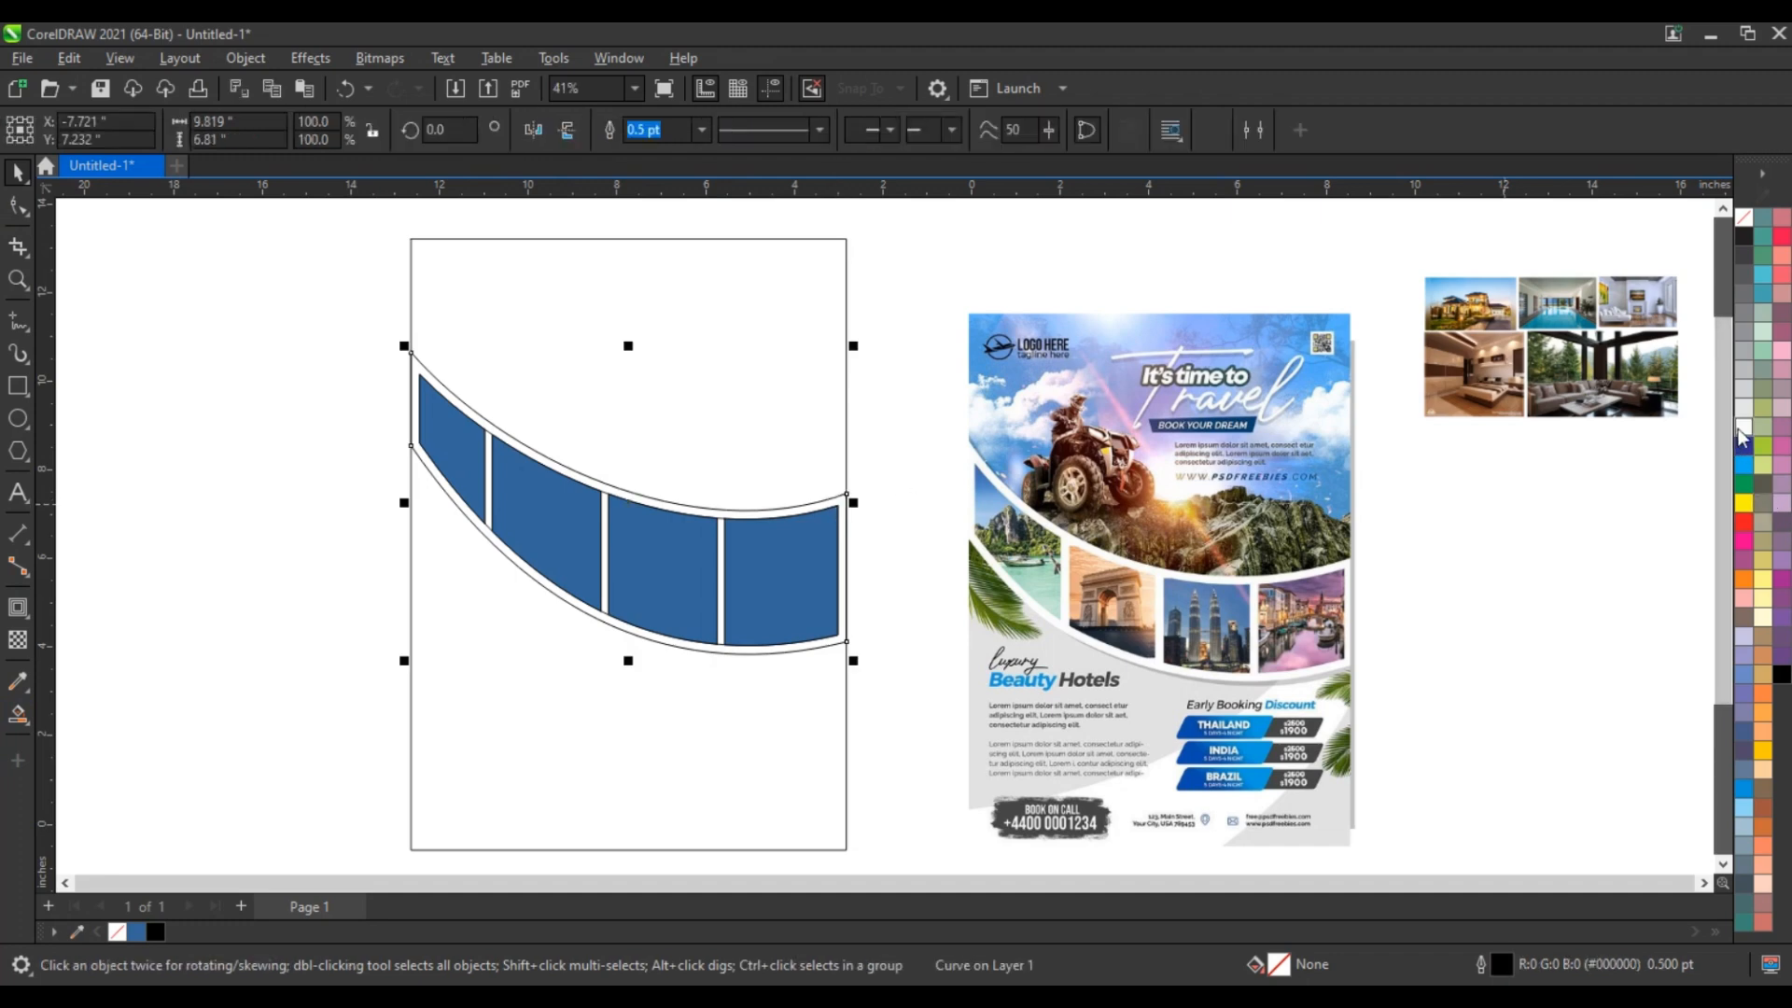
{"action": "left_click", "coordinate": [916, 473]}
Fill the flyer's page rectangle with 70% black and the four photo frames with 30% black
{"action": "left_click", "coordinate": [845, 464]}
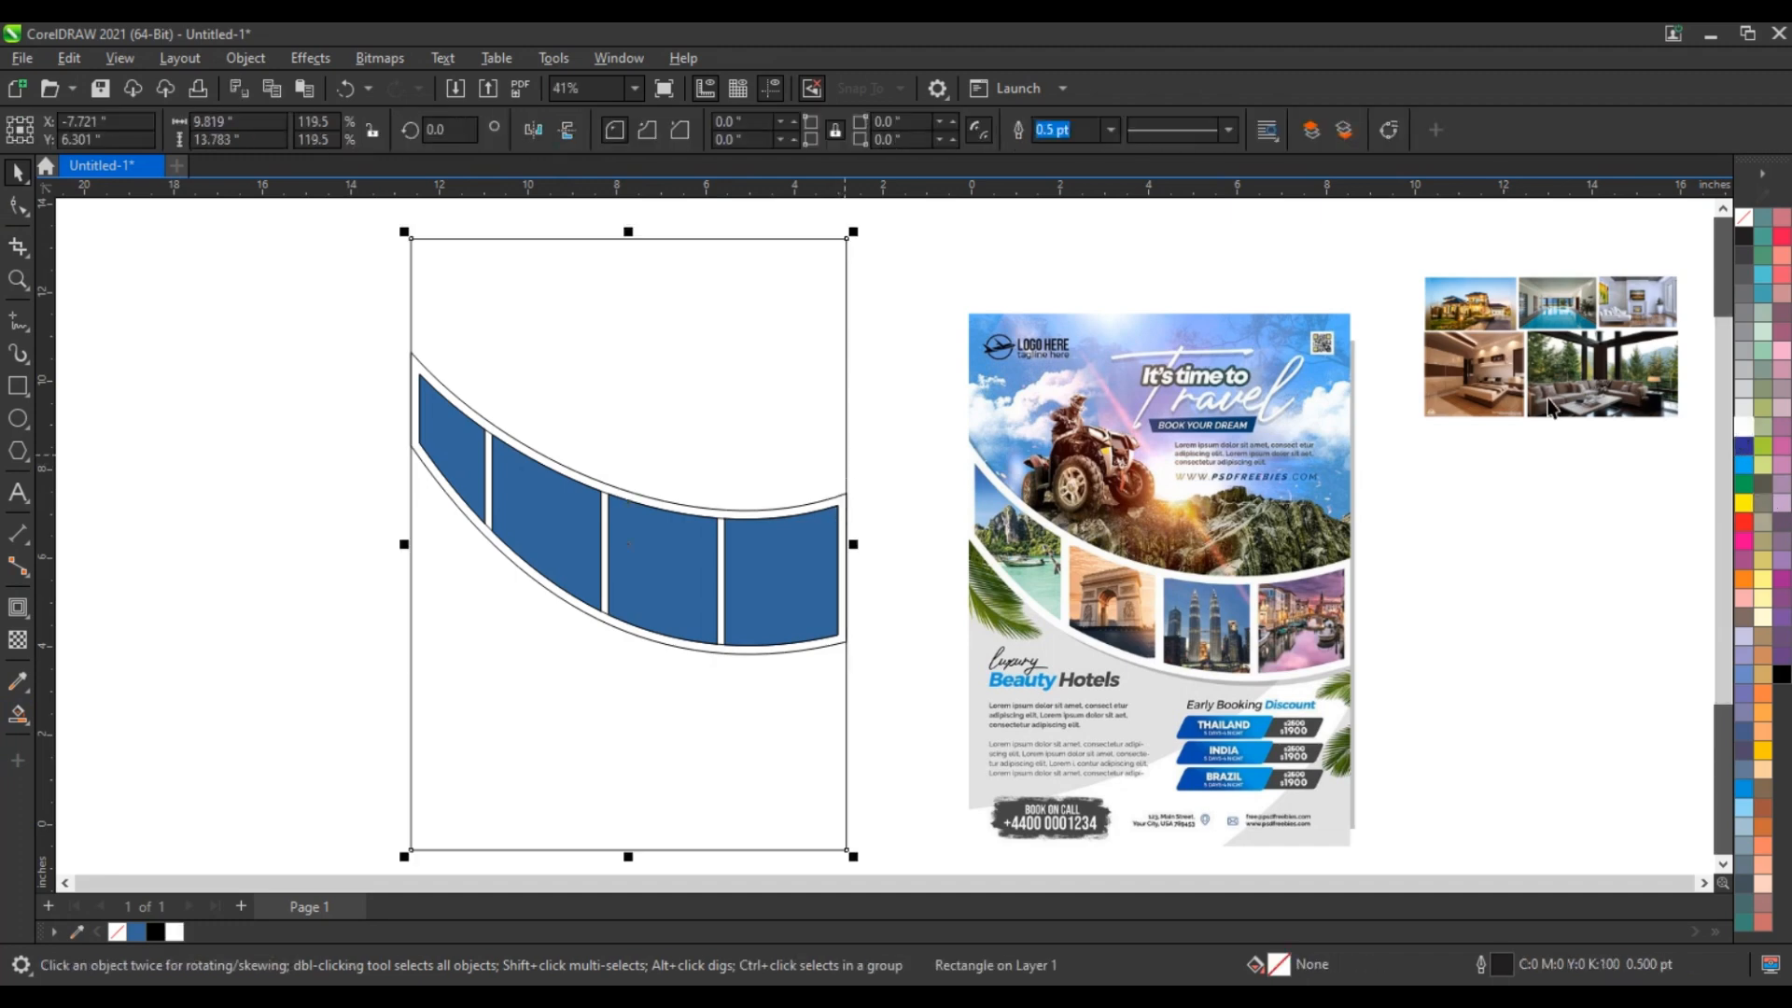
{"action": "left_click", "coordinate": [1747, 298]}
{"action": "left_click", "coordinate": [815, 553]}
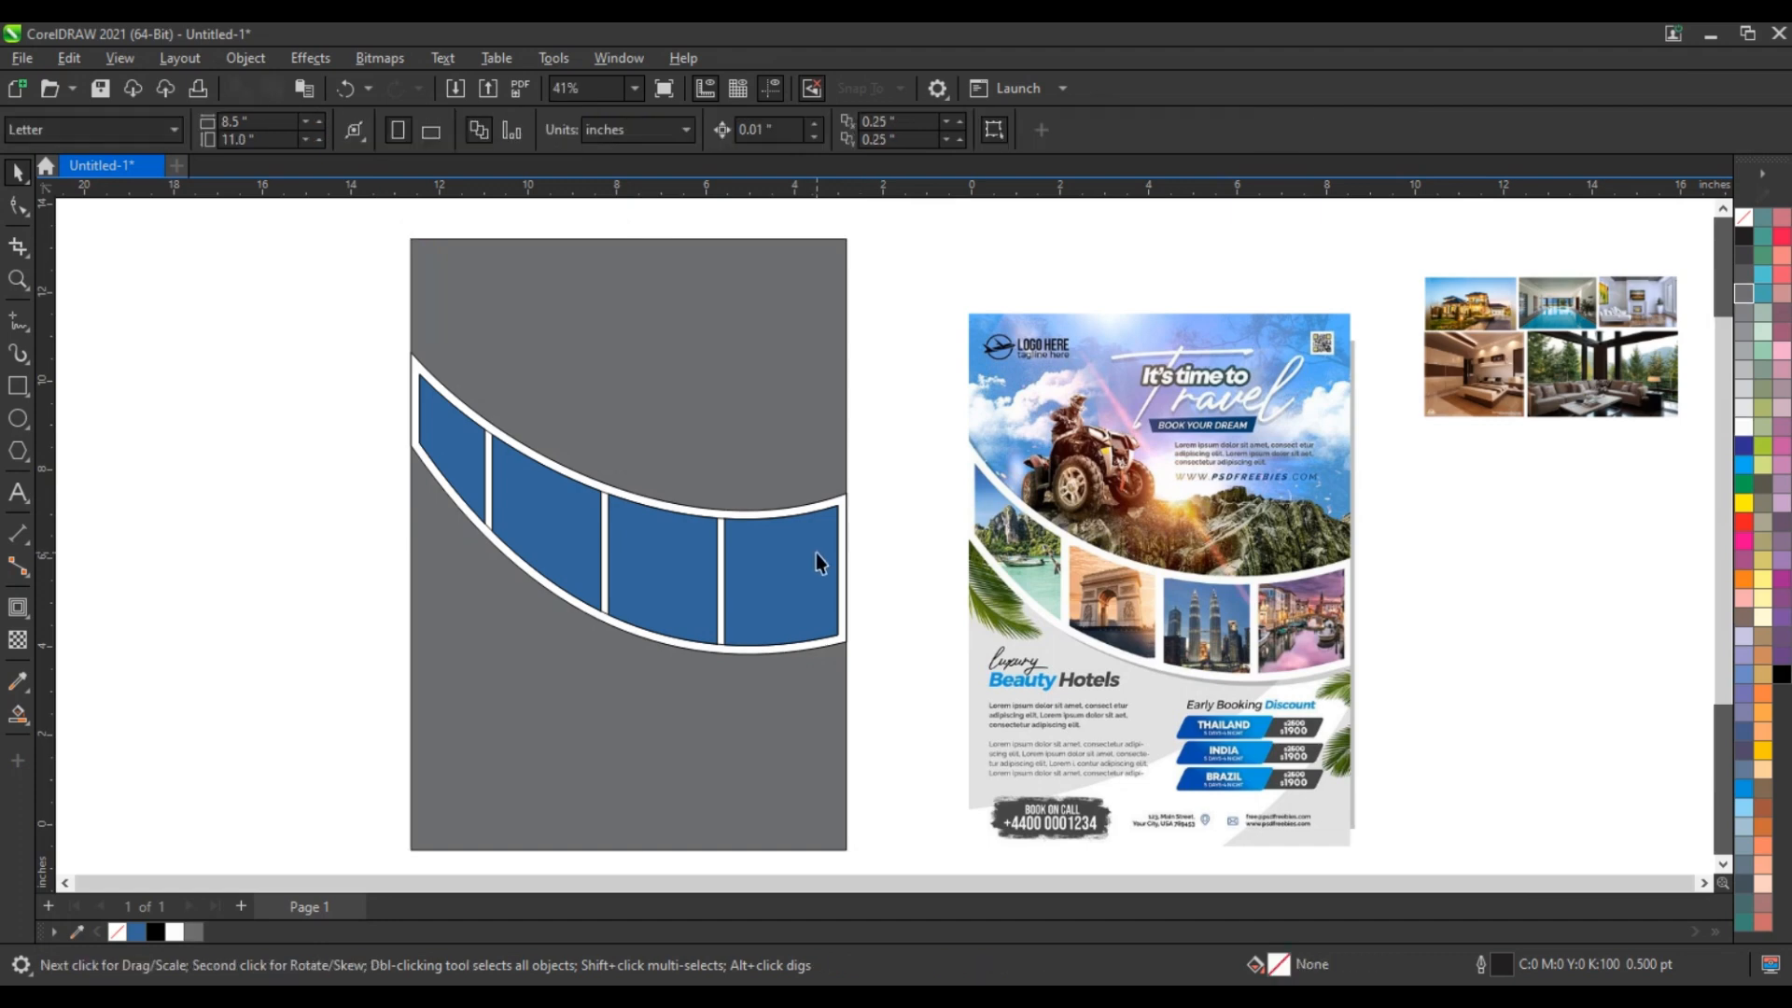
{"action": "left_click", "coordinate": [693, 558], "text": "shift"}
{"action": "left_click", "coordinate": [538, 522], "text": "shift"}
{"action": "left_click", "coordinate": [446, 452], "text": "shift"}
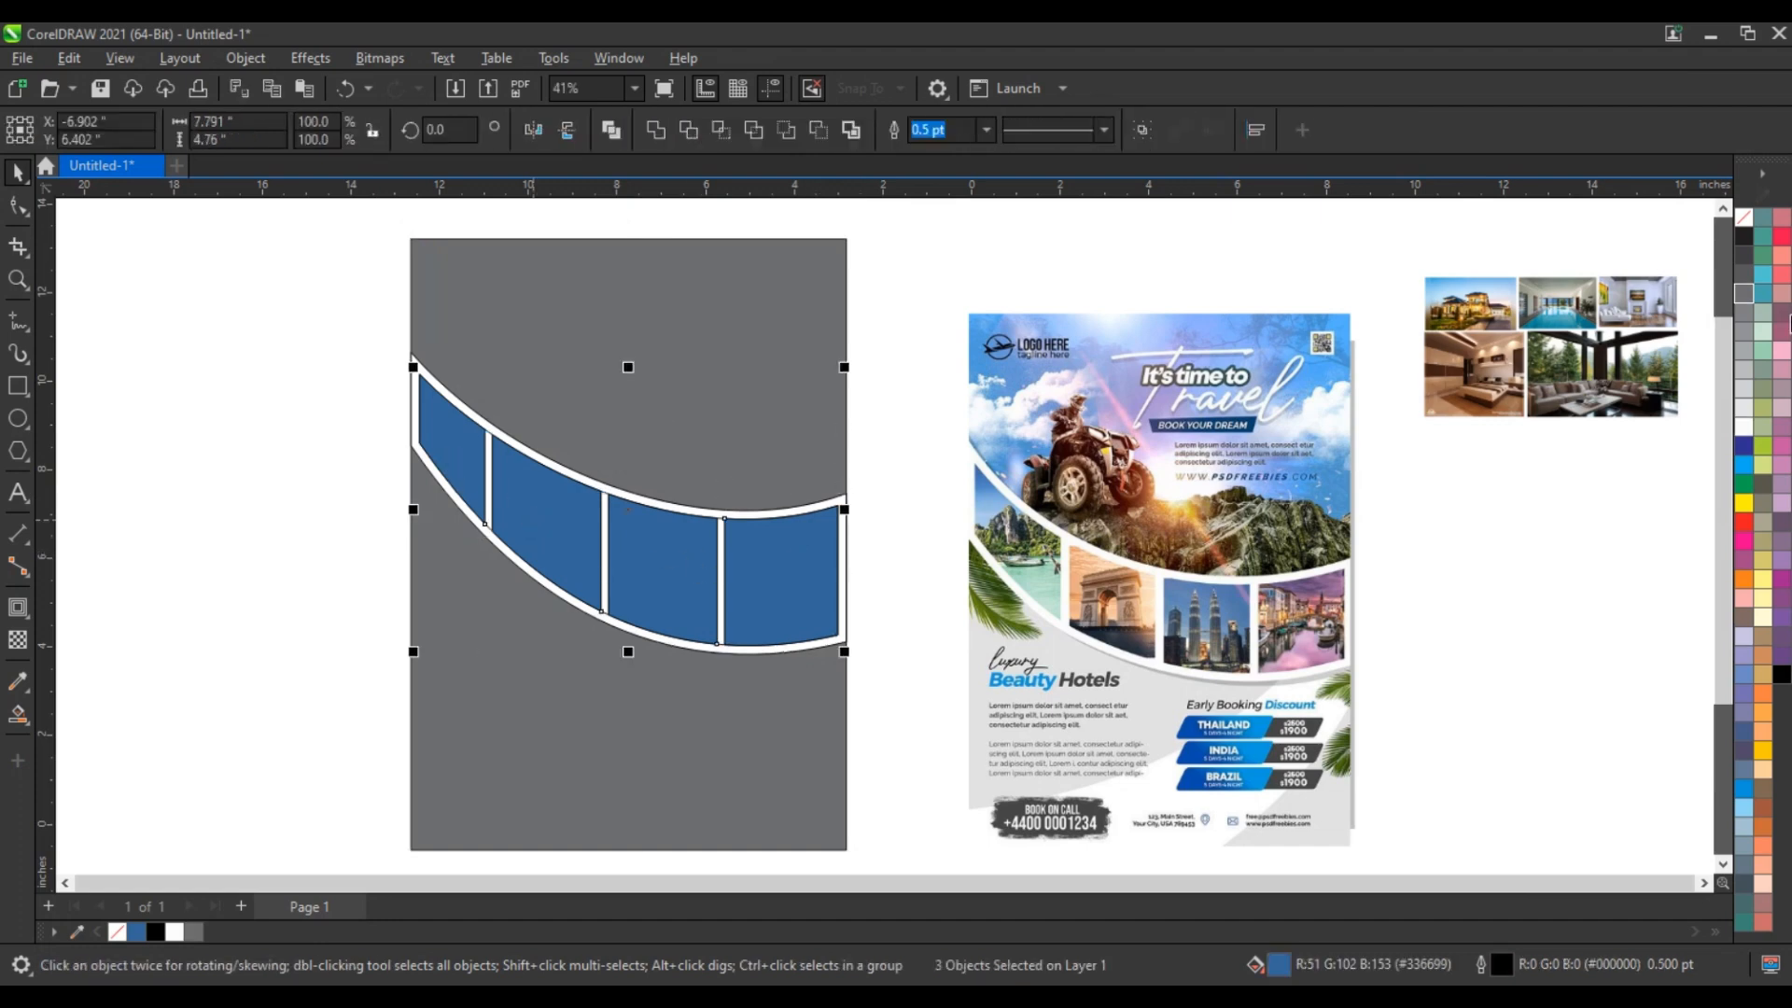
{"action": "left_click", "coordinate": [1742, 376]}
Scale the curved band and its four frames together to about 100.5% and remove their outlines
{"action": "left_click_drag", "start_coordinate": [277, 340], "coordinate": [859, 674]}
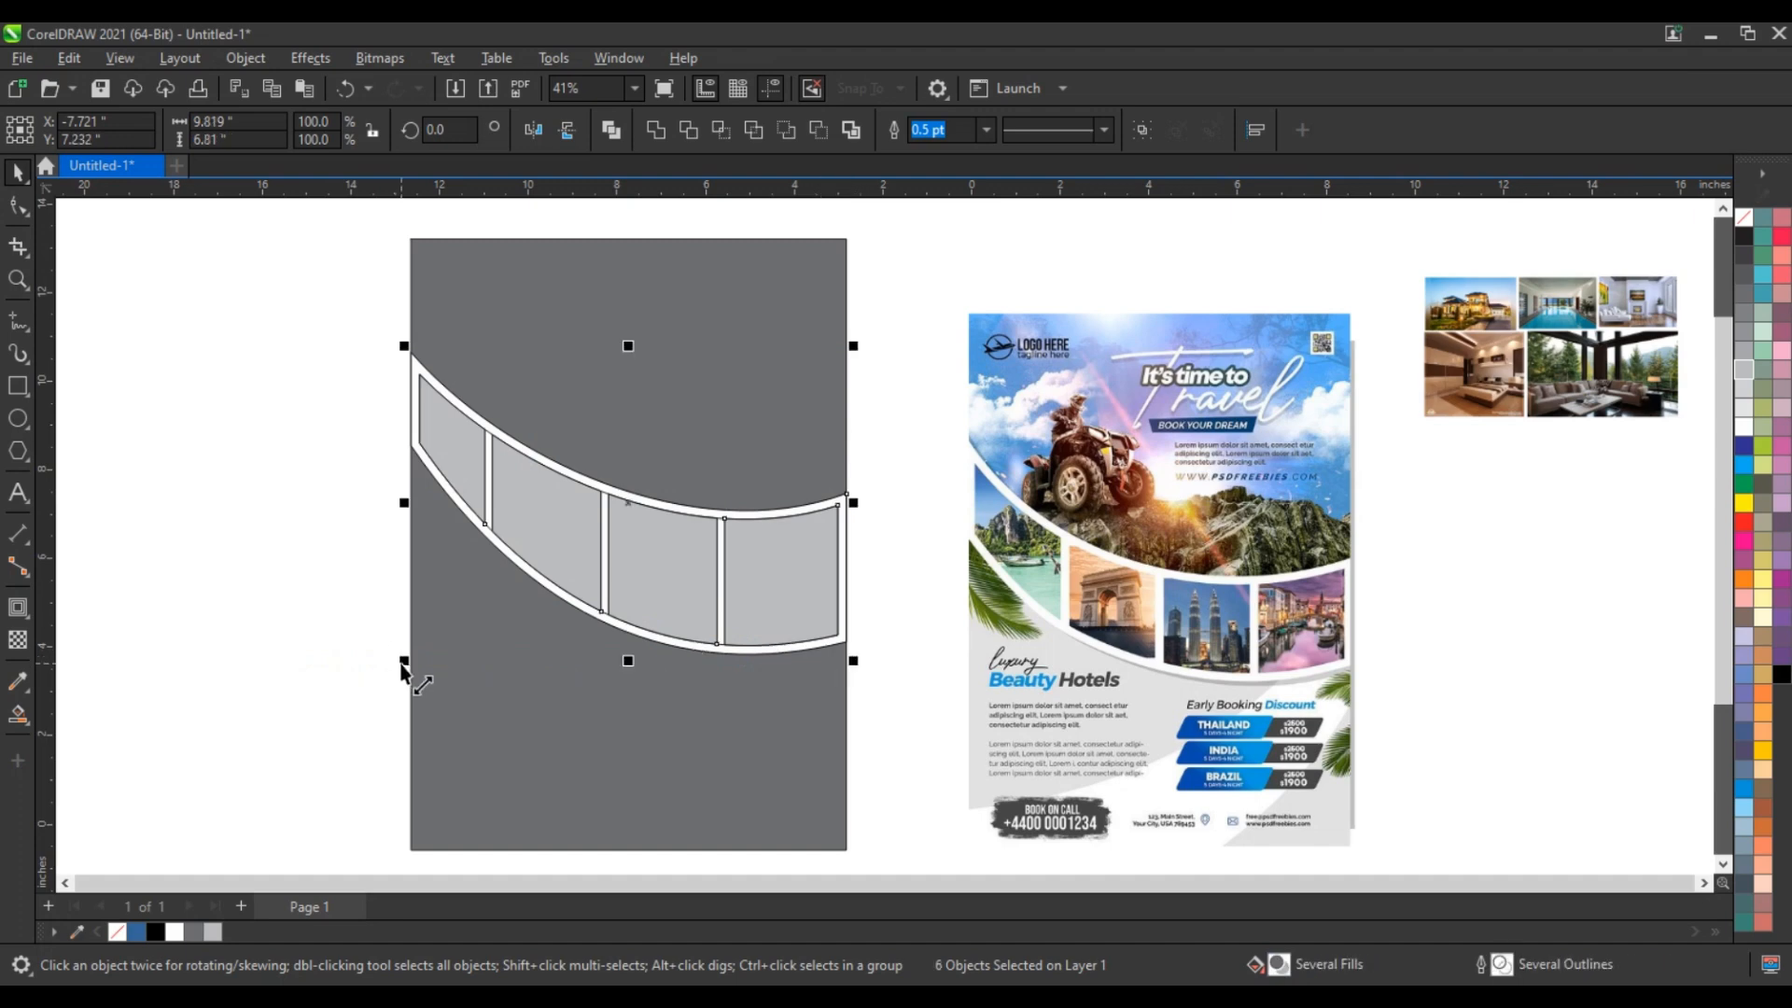
{"action": "left_click_drag", "start_coordinate": [401, 664], "coordinate": [403, 663]}
{"action": "right_click", "coordinate": [1747, 222]}
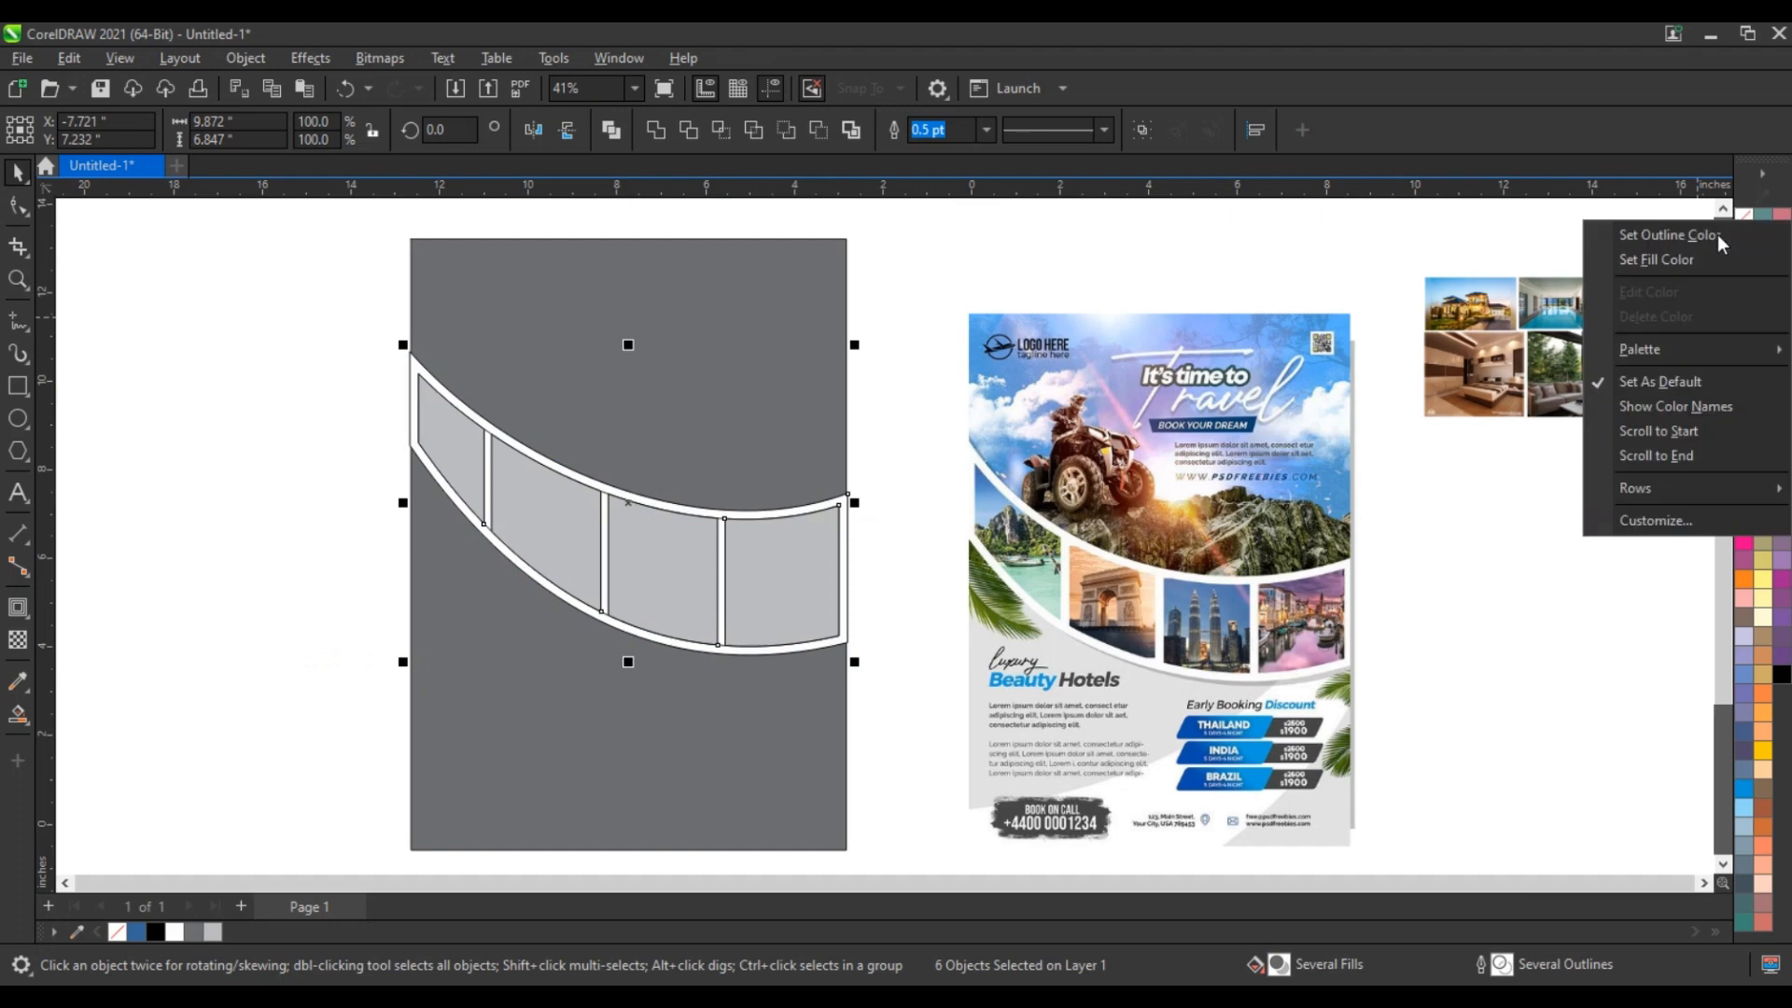
{"action": "left_click", "coordinate": [1717, 240]}
{"action": "left_click", "coordinate": [878, 428]}
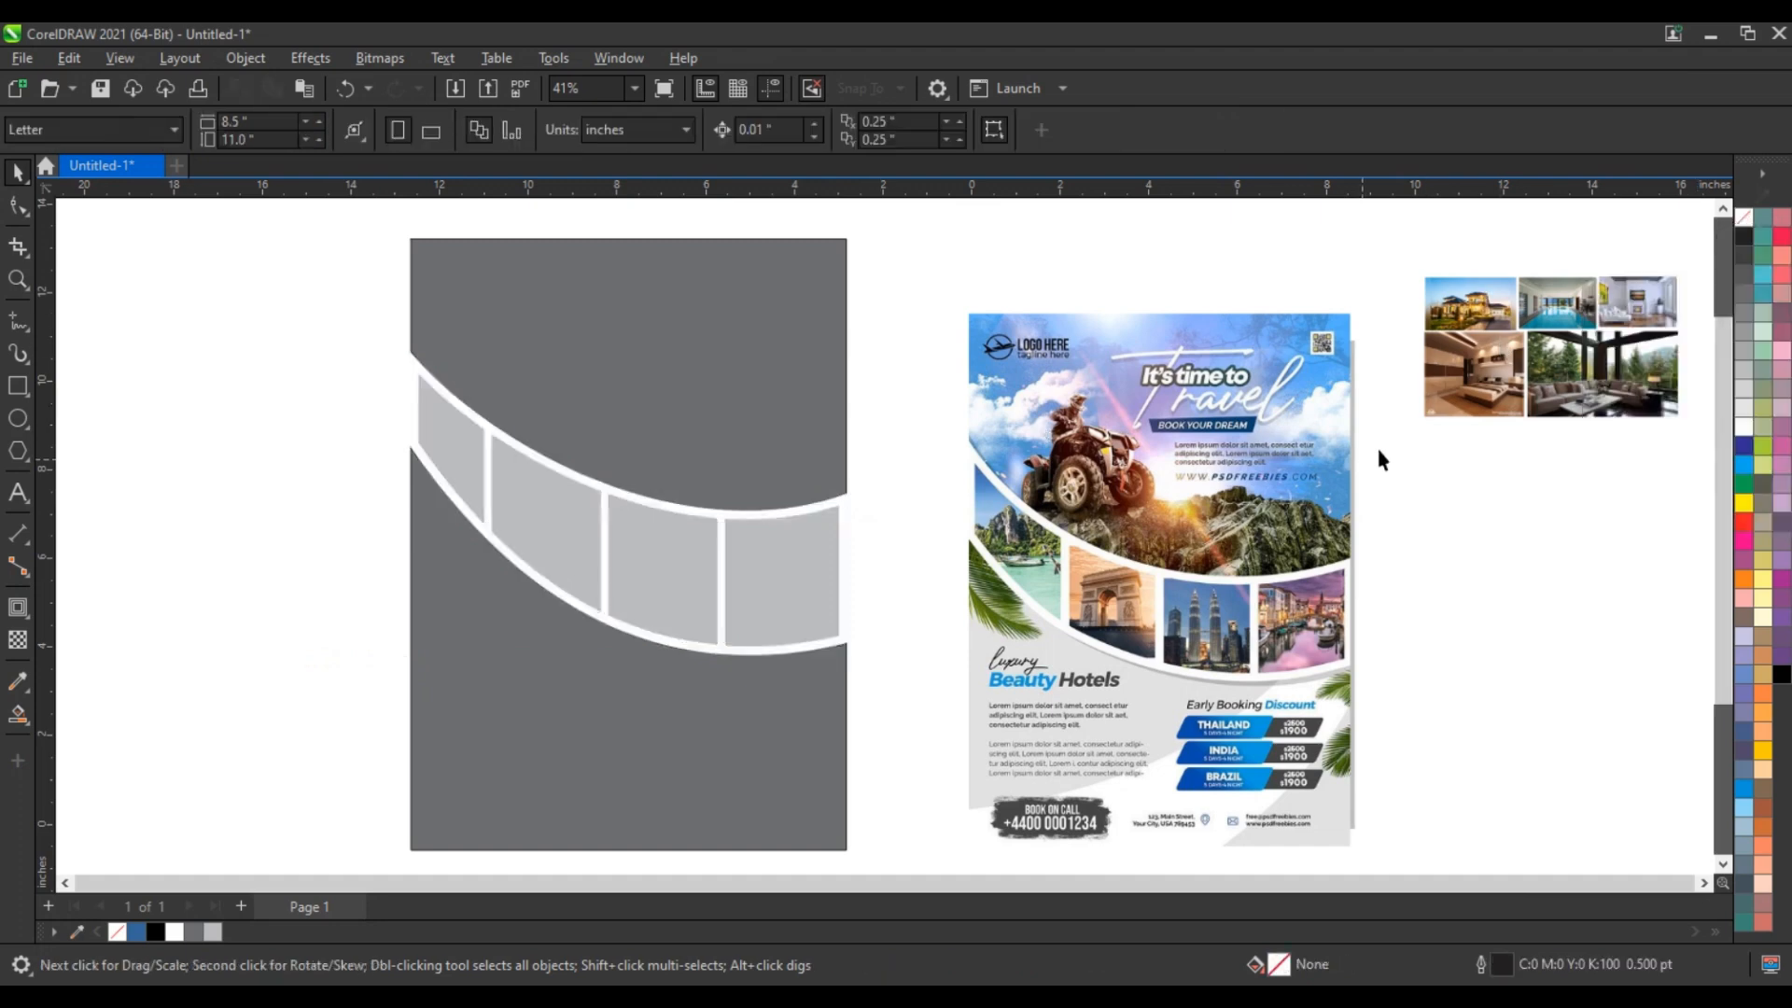
Move the house exterior photo to the flyer's upper-left corner and PowerClip it inside the dark grey page rectangle
{"action": "left_click_drag", "start_coordinate": [1493, 319], "coordinate": [435, 270]}
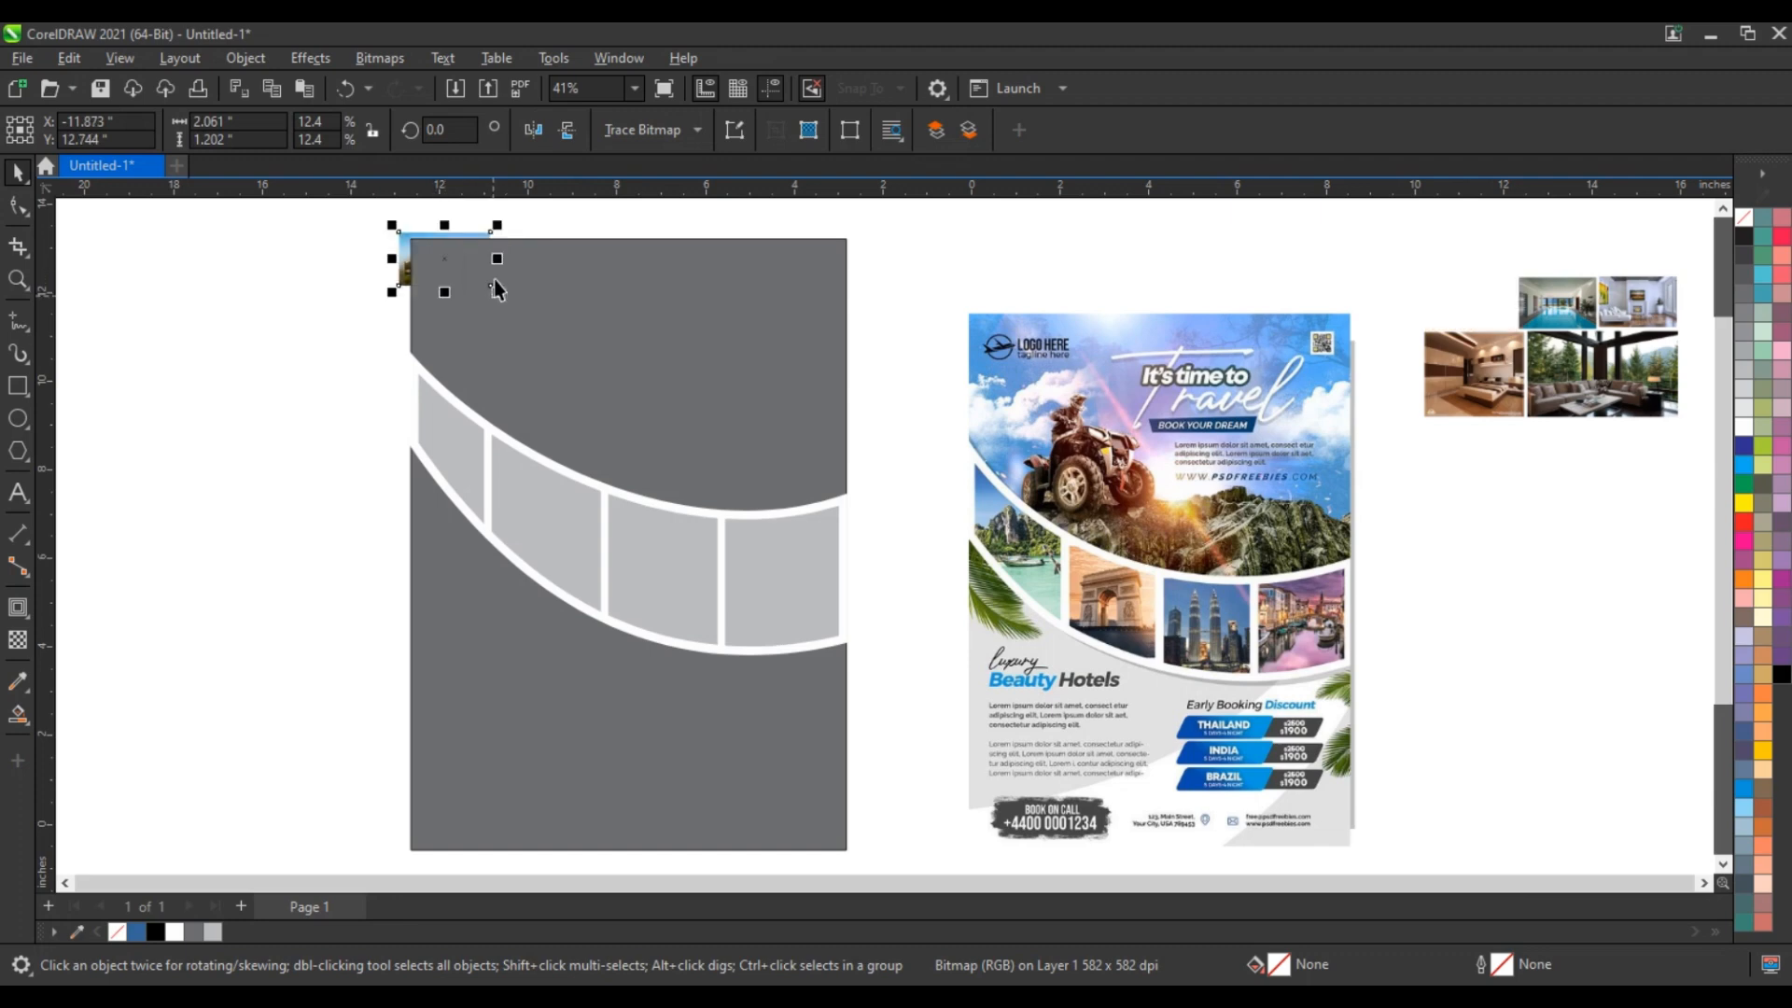
{"action": "right_click", "coordinate": [402, 249]}
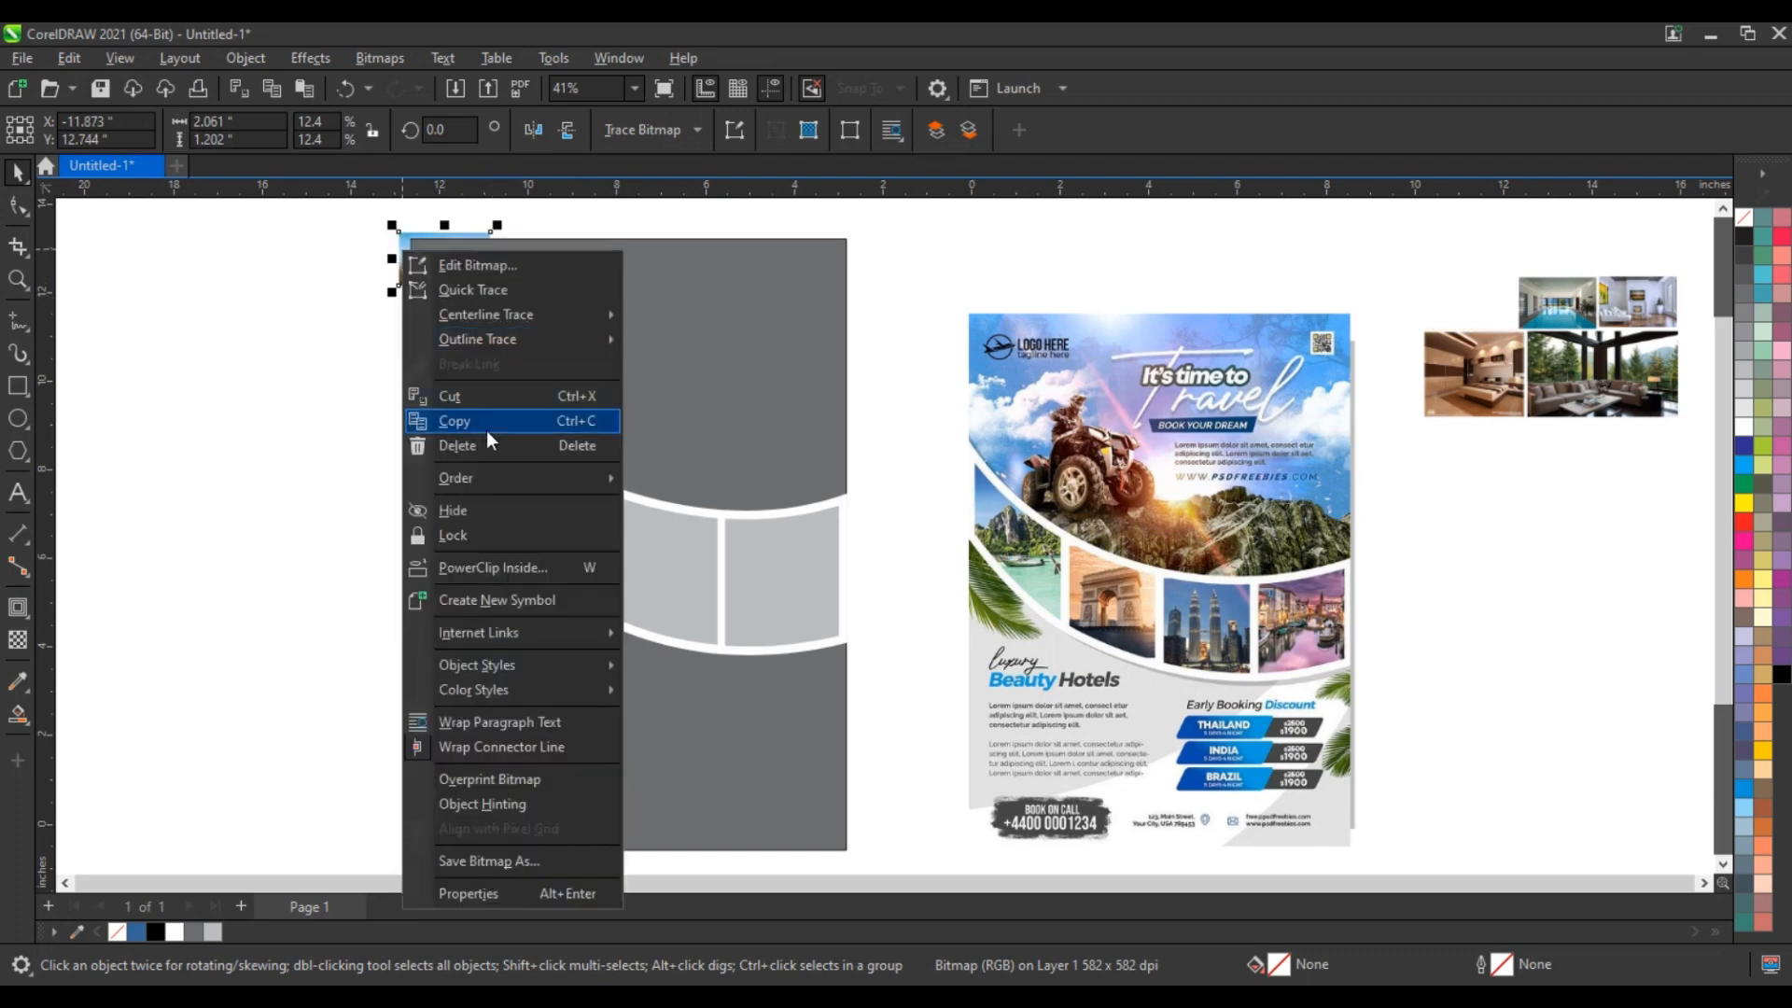
{"action": "left_click", "coordinate": [508, 565]}
{"action": "left_click", "coordinate": [655, 406]}
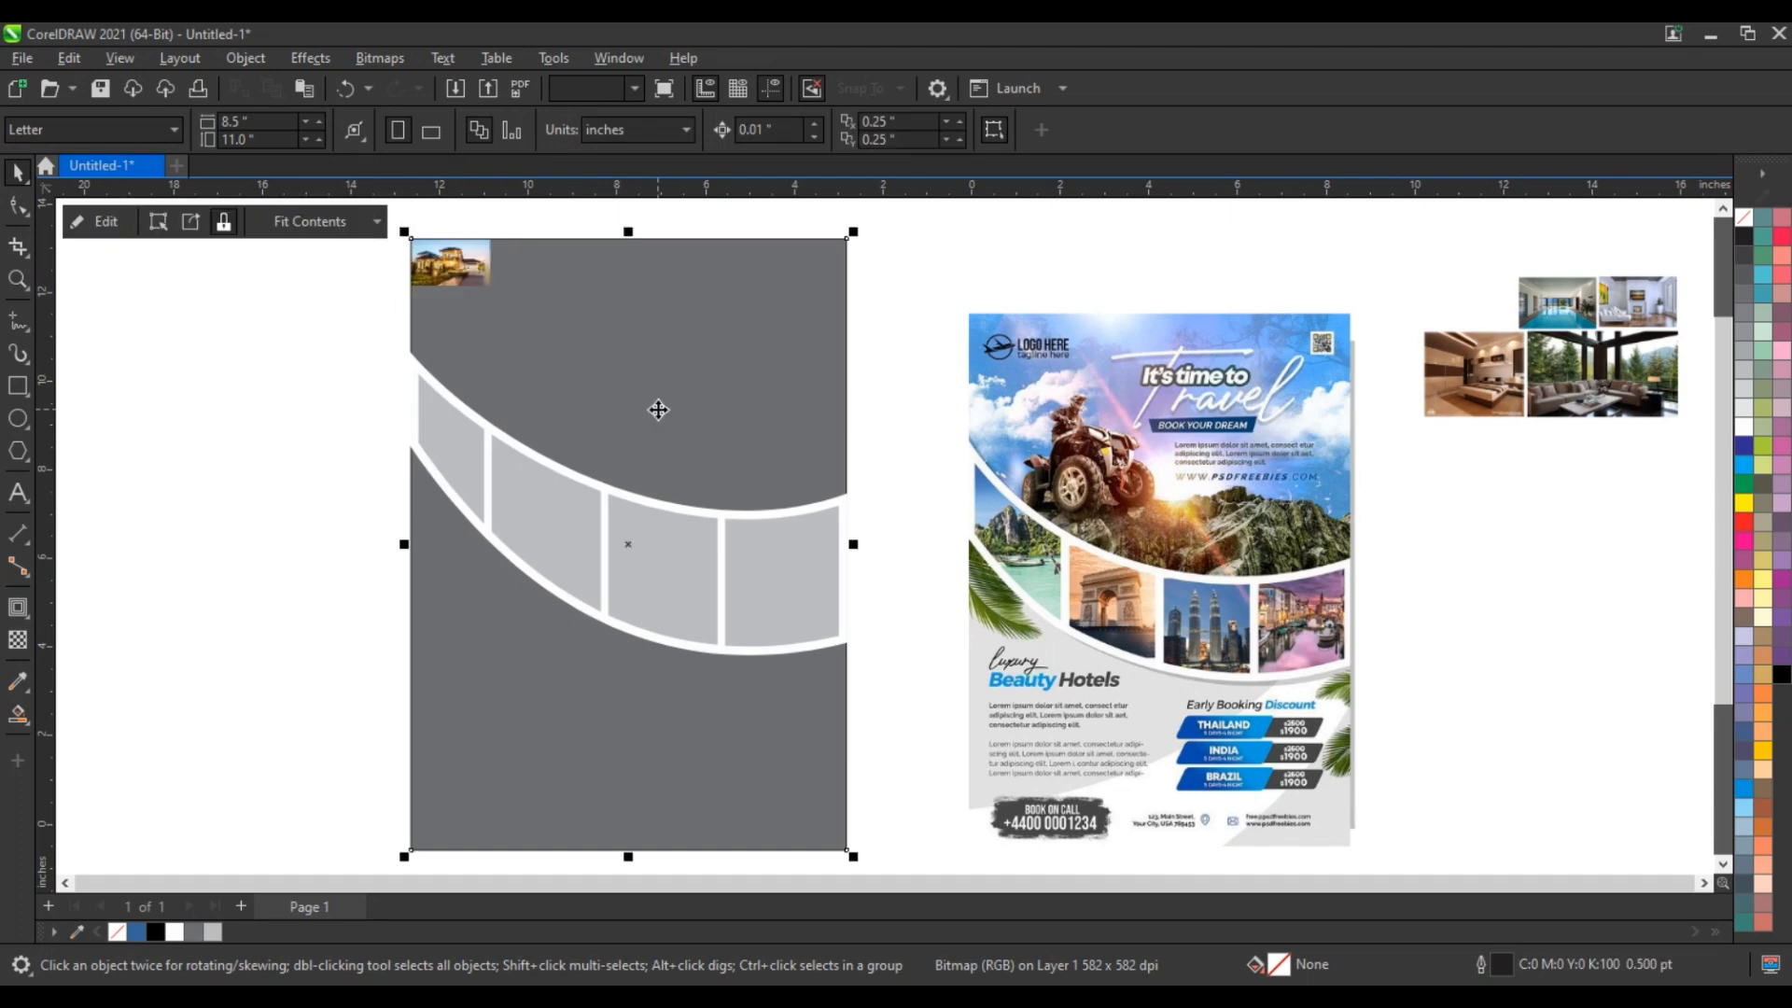
Edit the page rectangle's PowerClip contents and enlarge the house photo to about 557.5% so it spans the flyer's width
{"action": "right_click", "coordinate": [660, 408]}
{"action": "left_click", "coordinate": [736, 326]}
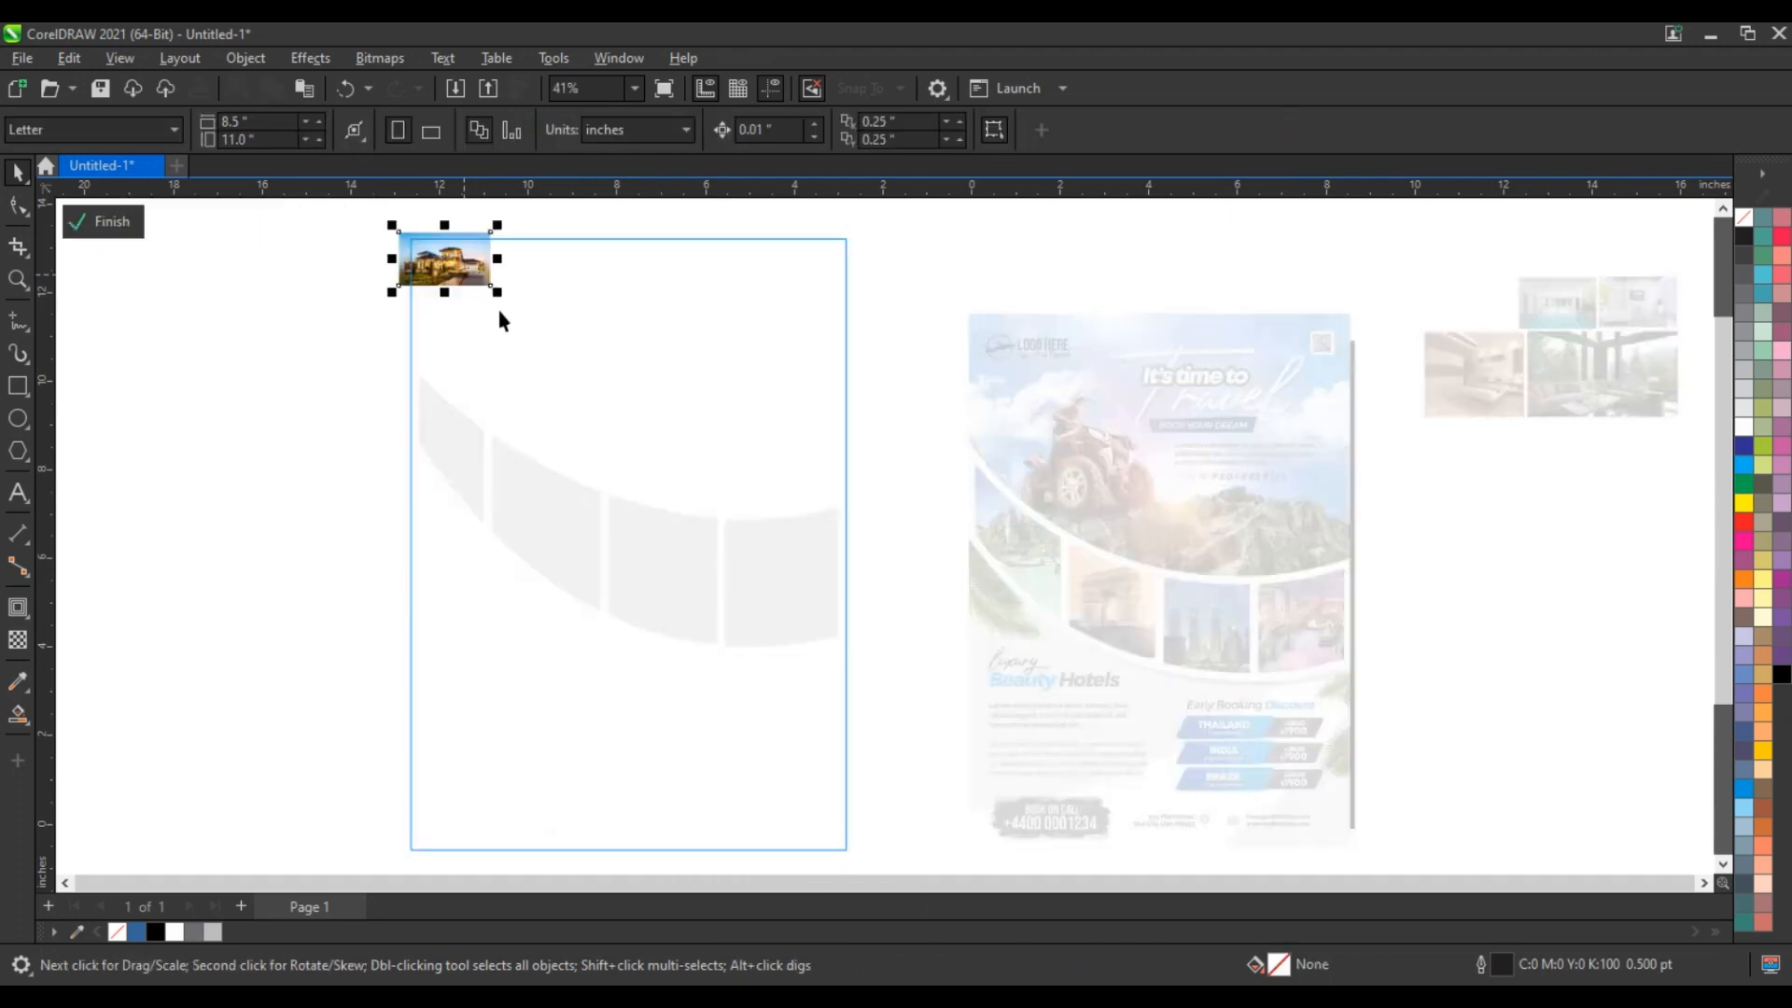
{"action": "left_click_drag", "start_coordinate": [499, 297], "coordinate": [913, 597]}
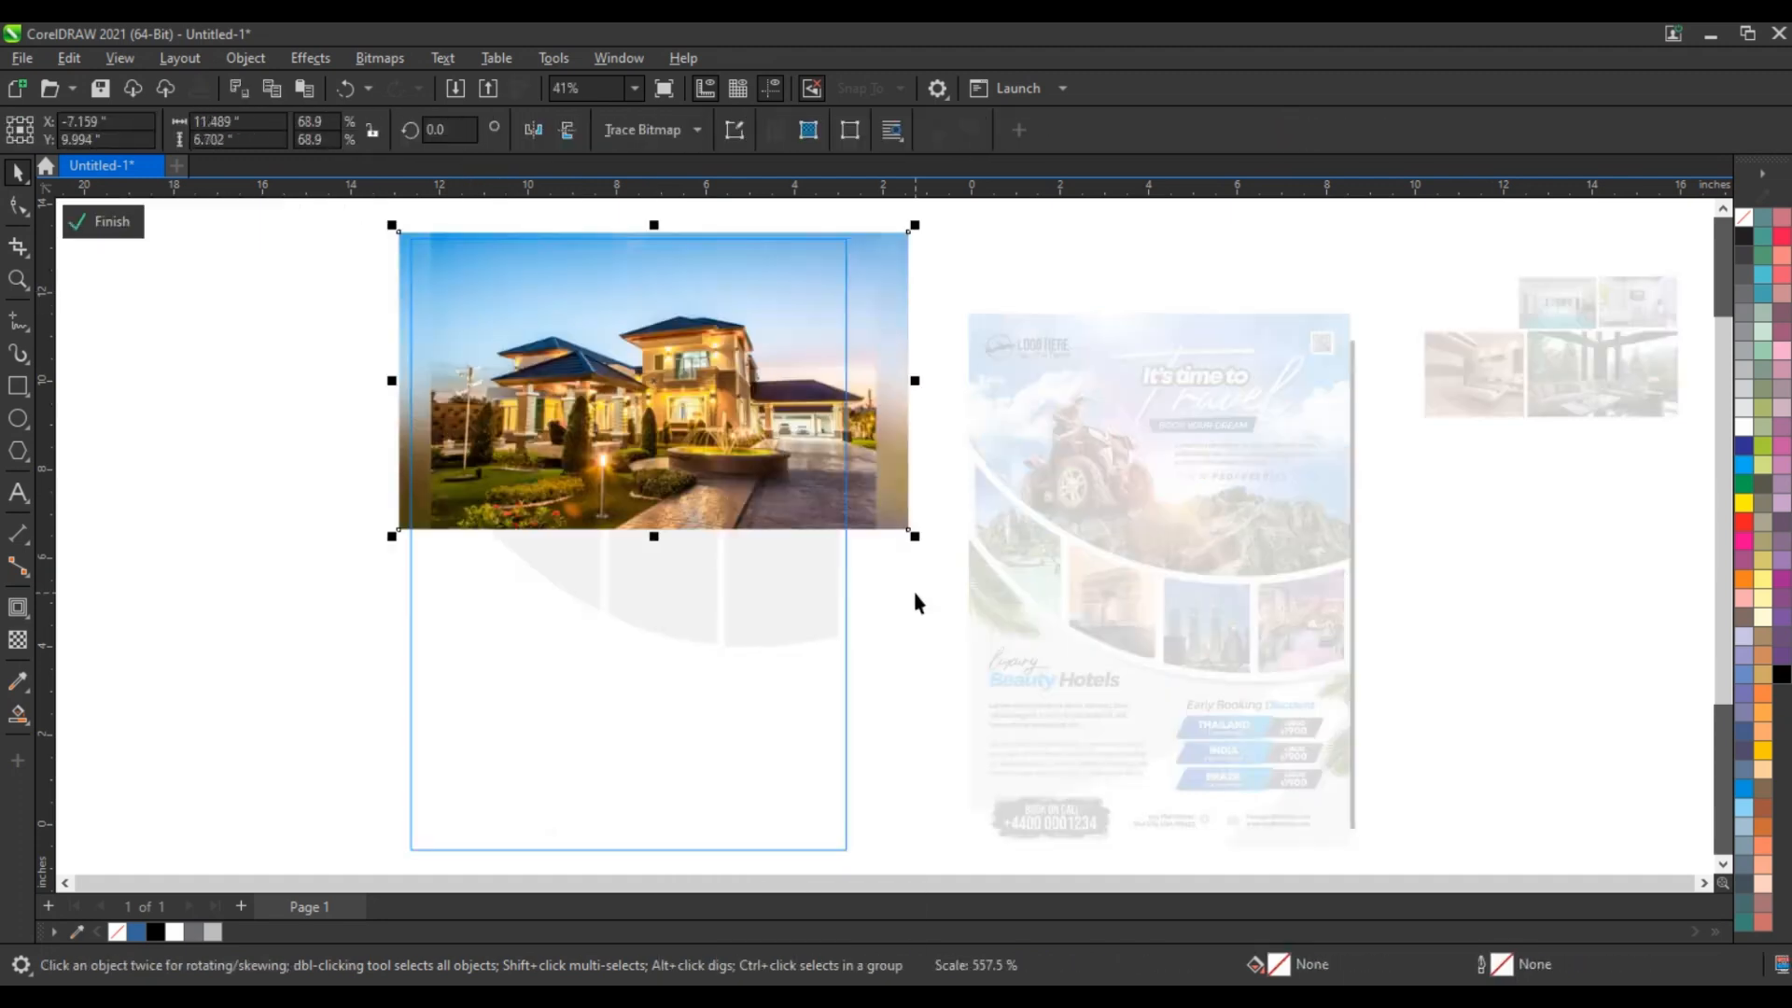
Reshape the house photo with an extra bottom-edge node and a raised lower-left corner so it ends behind the band, then finish editing
{"action": "left_click", "coordinate": [16, 213]}
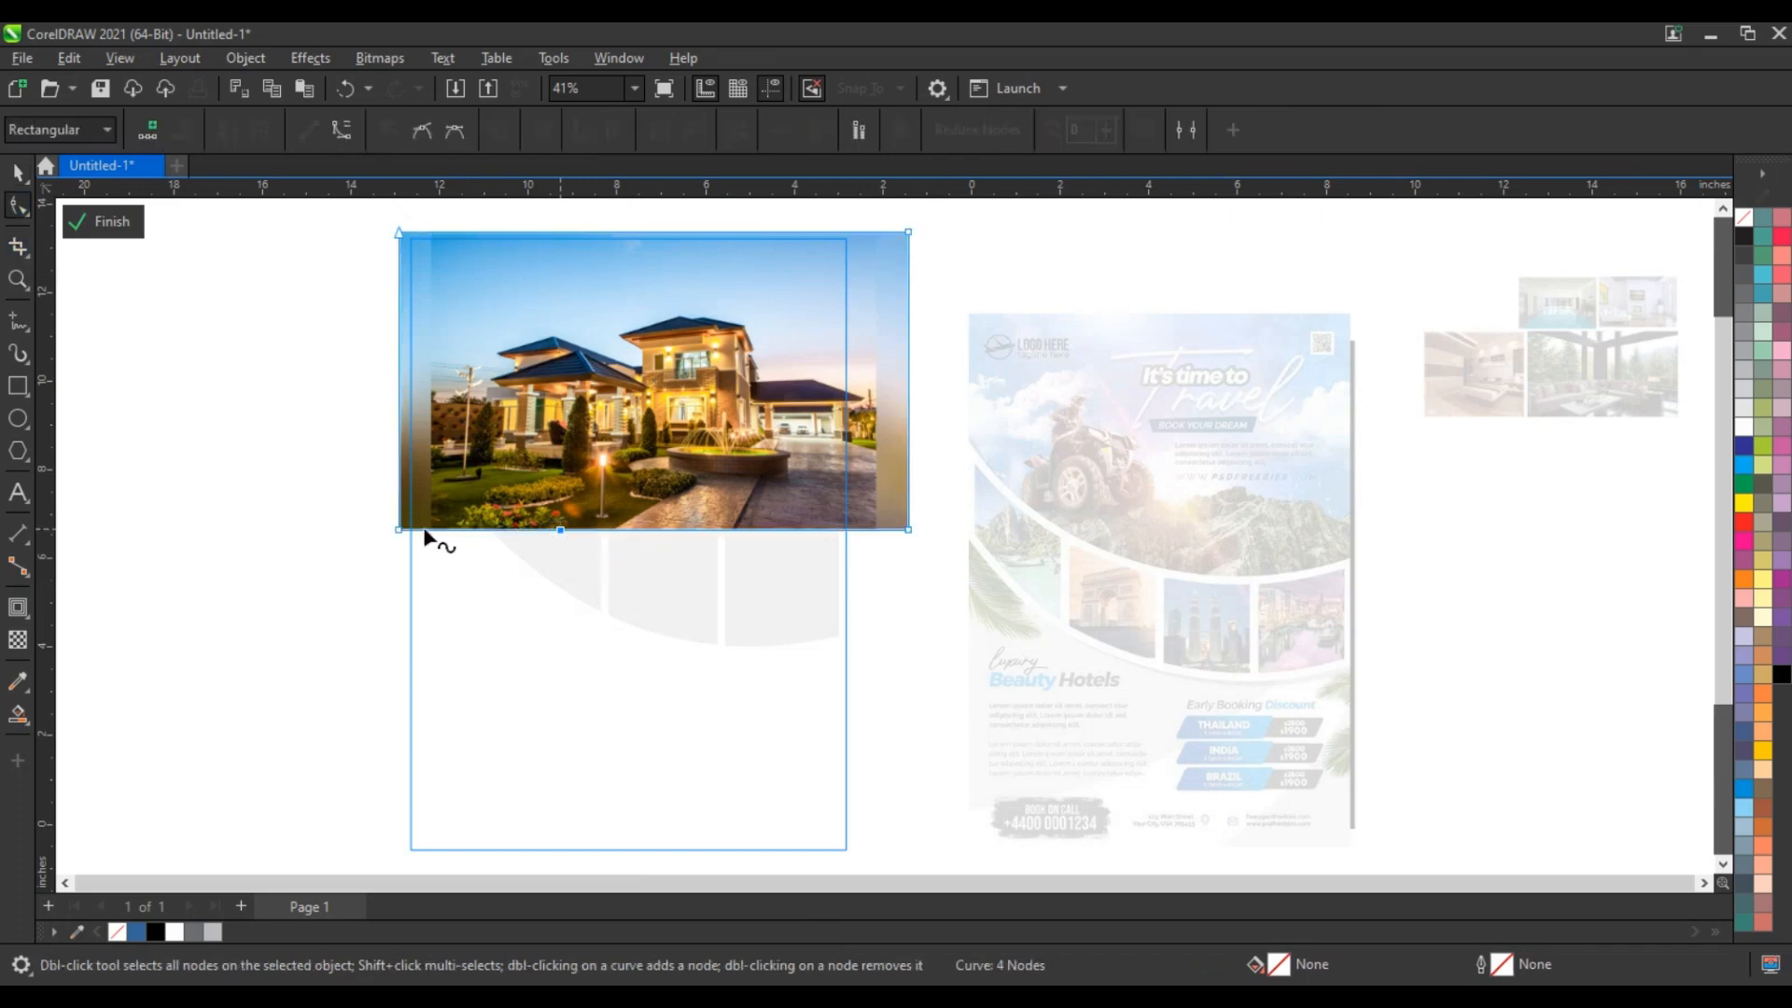
{"action": "left_click_drag", "start_coordinate": [400, 529], "coordinate": [399, 390]}
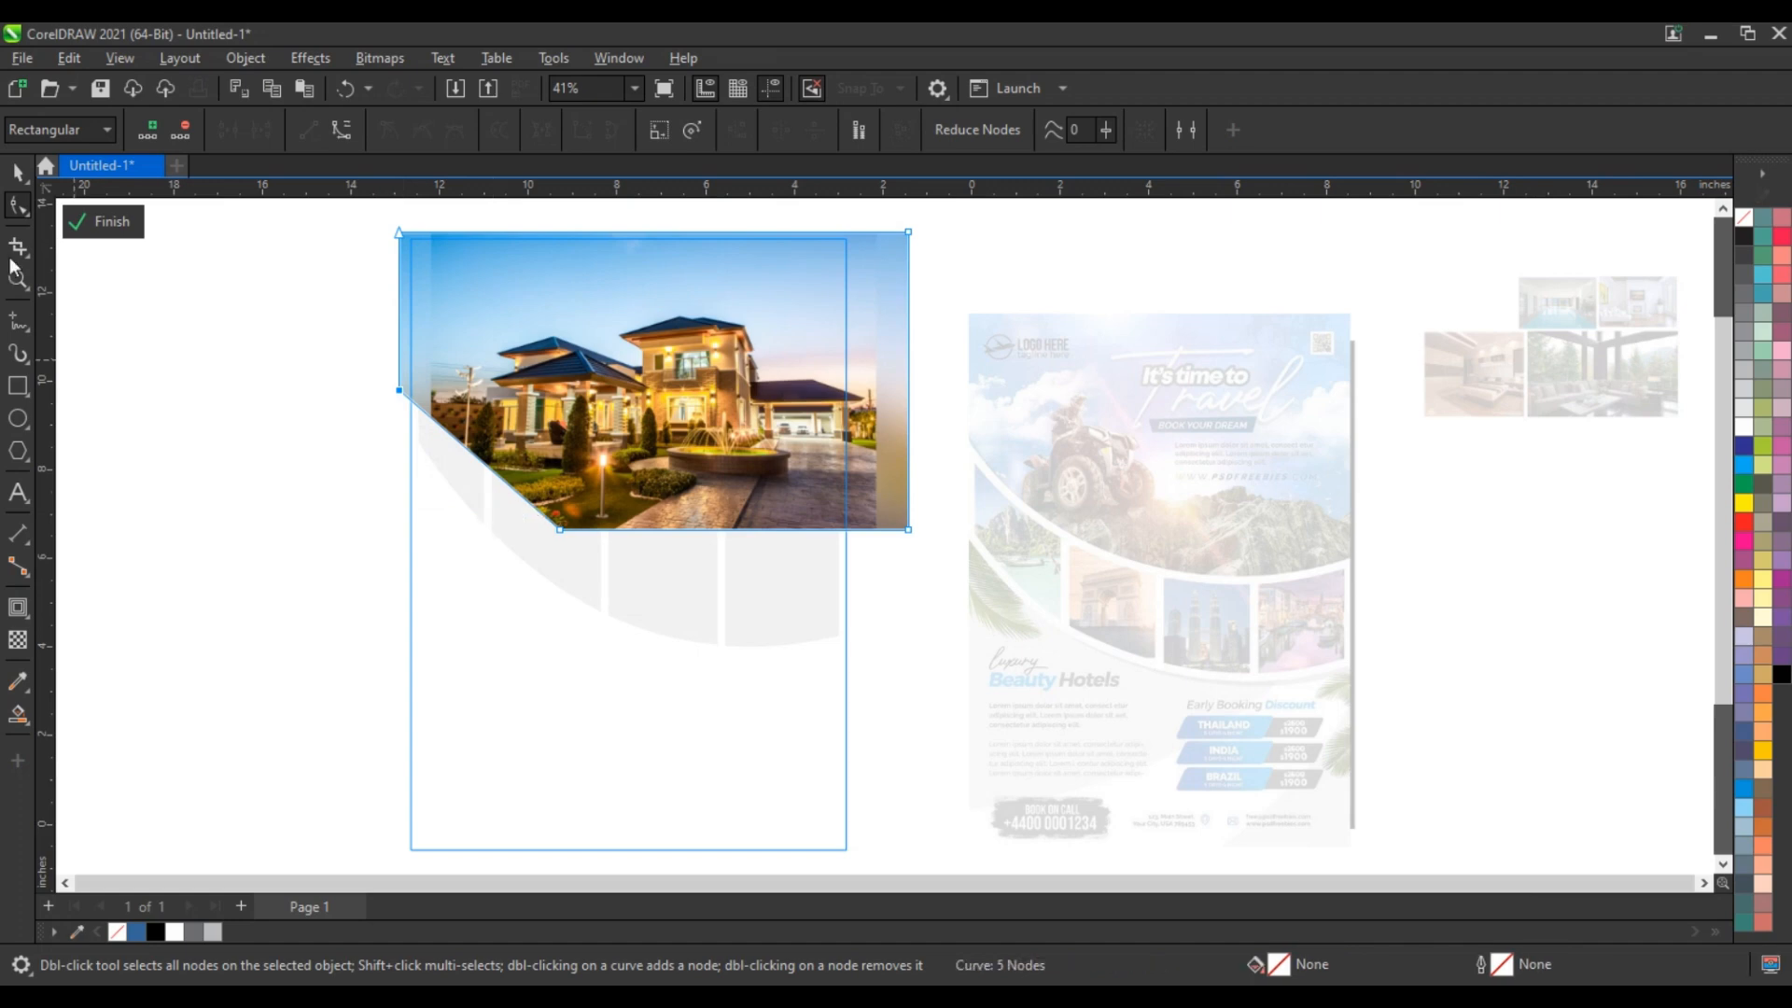
{"action": "left_click", "coordinate": [15, 178]}
{"action": "left_click", "coordinate": [188, 446], "text": "ctrl"}
{"action": "left_click", "coordinate": [189, 446]}
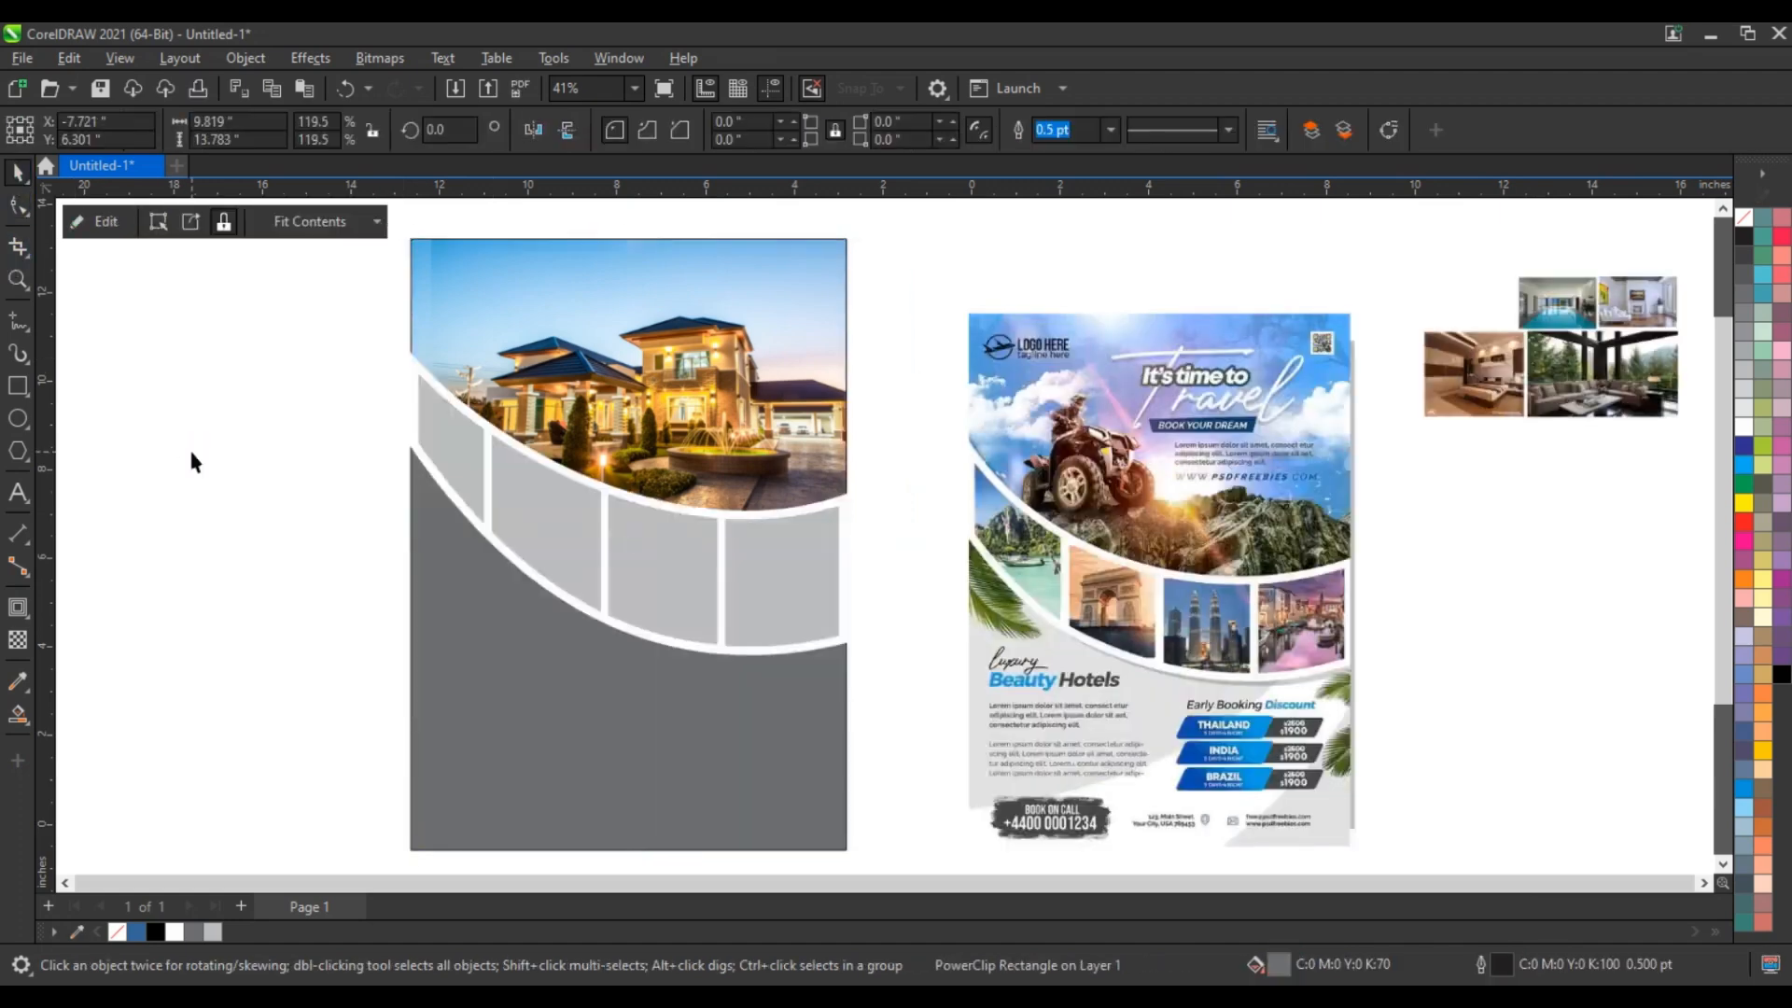
Resize the clipped house photo to about 11.75 by 7.07 inches so it covers the area above the band
{"action": "double_click", "coordinate": [726, 332]}
{"action": "left_click", "coordinate": [750, 350]}
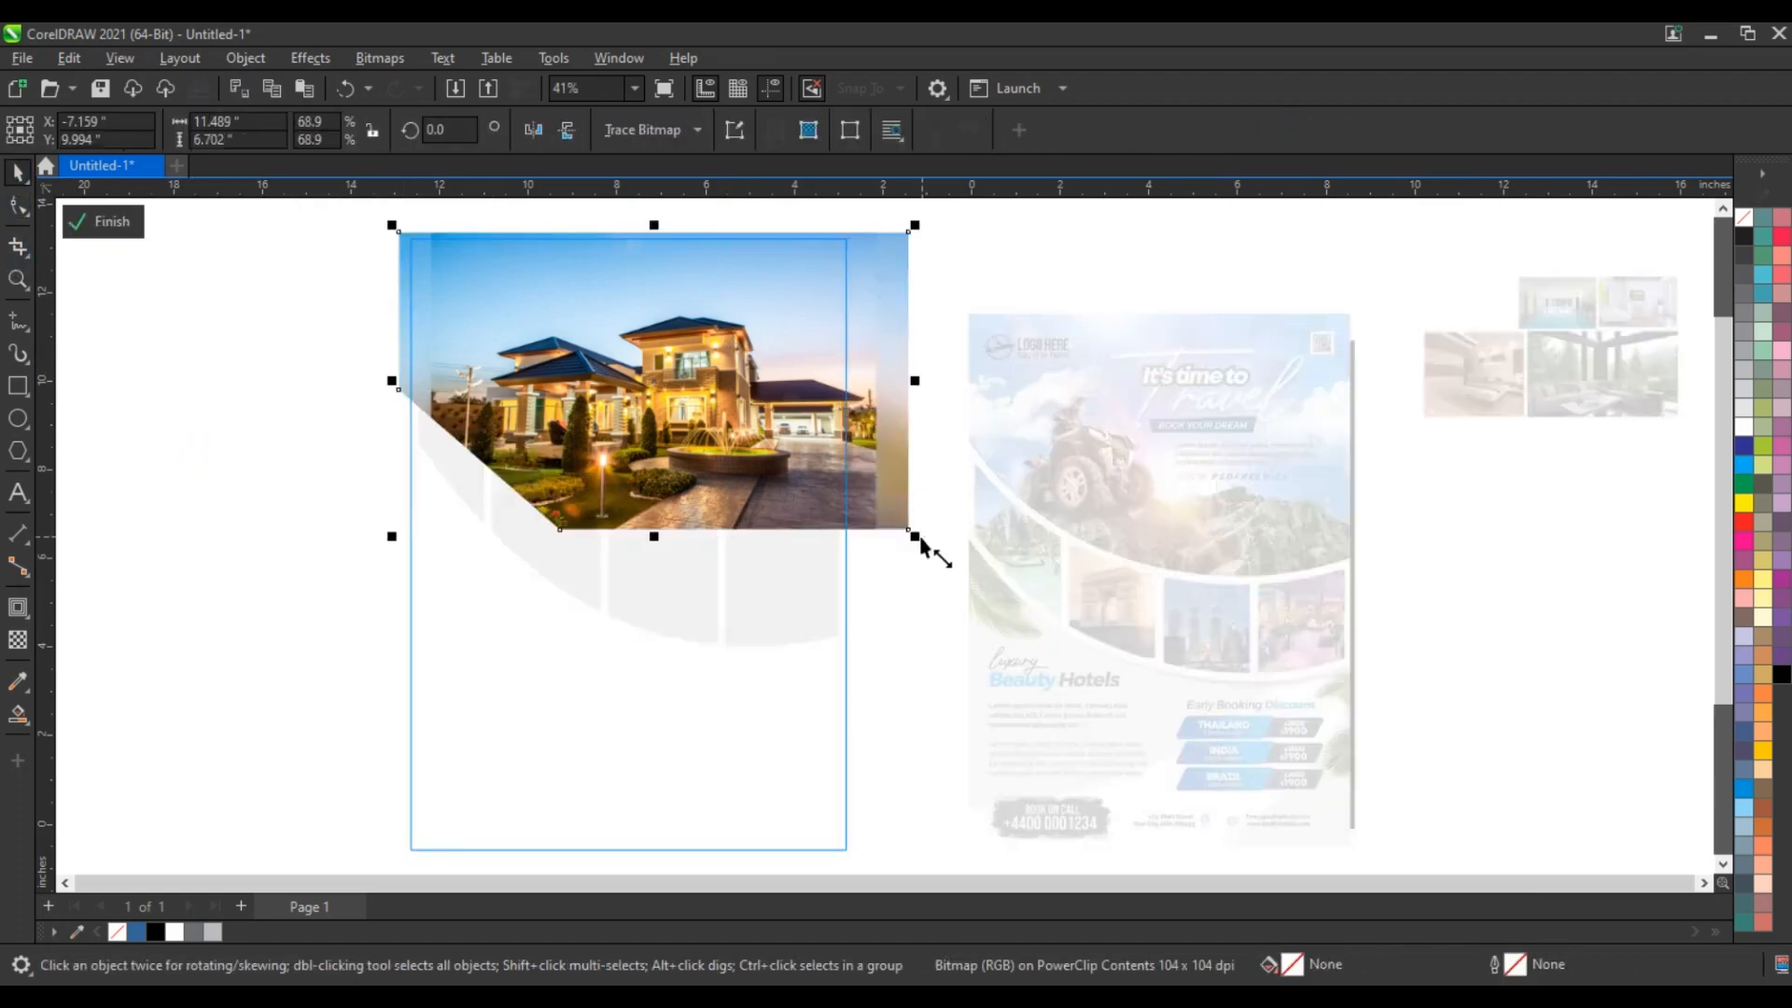
{"action": "left_click_drag", "start_coordinate": [913, 531], "coordinate": [926, 541]}
{"action": "mouse_move", "coordinate": [382, 228]}
{"action": "left_mouse_down"}
{"action": "mouse_move", "coordinate": [369, 212]}
{"action": "mouse_move", "coordinate": [371, 242]}
{"action": "left_mouse_up"}
{"action": "left_click_drag", "start_coordinate": [920, 404], "coordinate": [903, 411]}
{"action": "left_click", "coordinate": [907, 429], "text": "ctrl"}
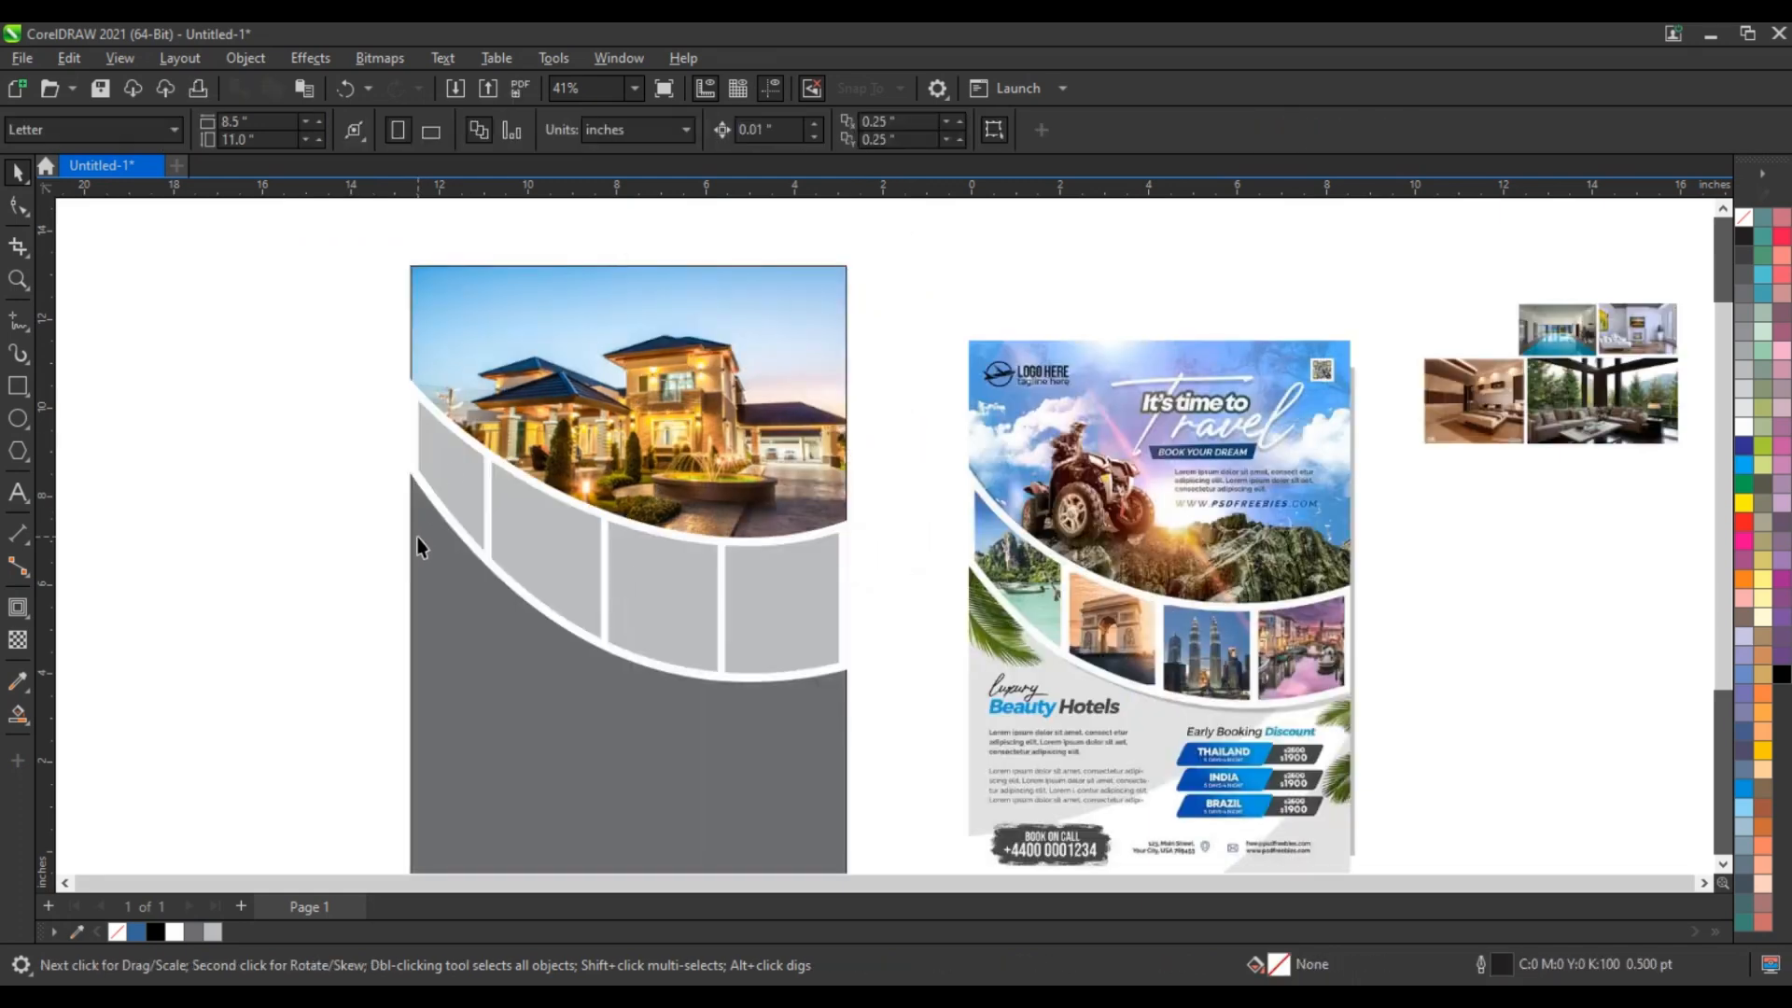
Stretch the clipped house photo slightly outward past the flyer's left edge and finish editing the PowerClip
{"action": "double_click", "coordinate": [532, 344]}
{"action": "left_click", "coordinate": [553, 344]}
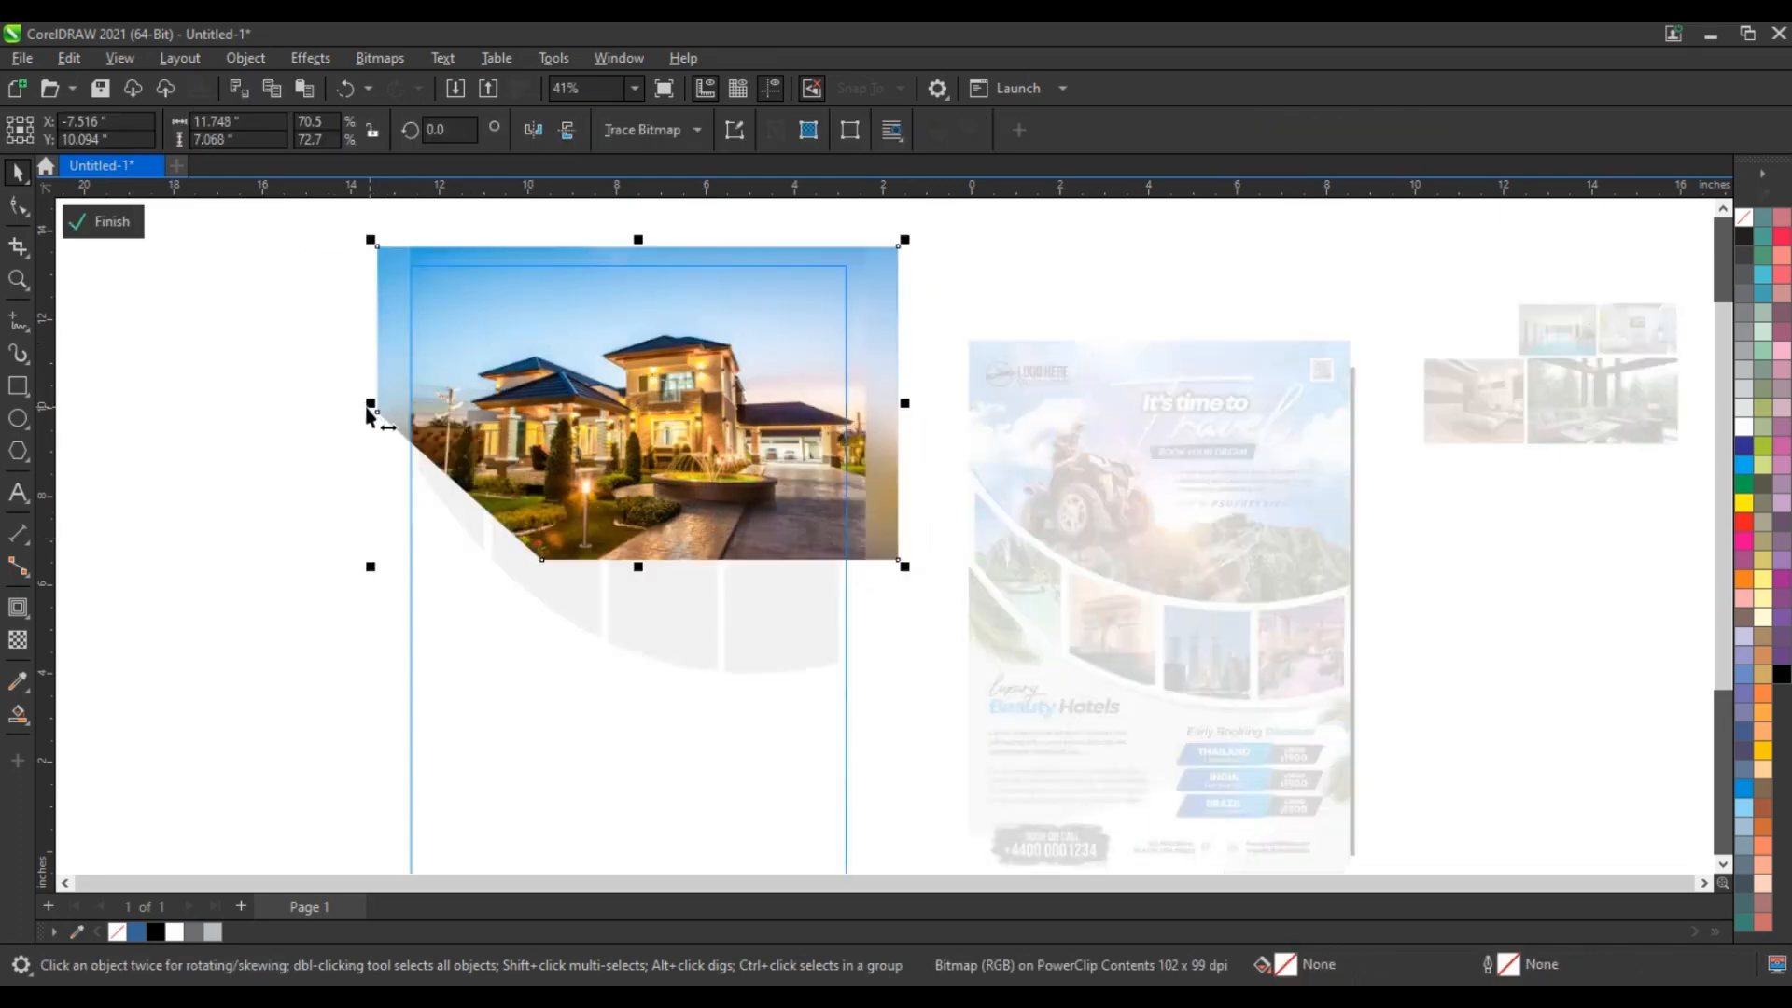
{"action": "left_click_drag", "start_coordinate": [370, 406], "coordinate": [363, 410]}
{"action": "left_click", "coordinate": [338, 429], "text": "ctrl"}
{"action": "left_click", "coordinate": [364, 462]}
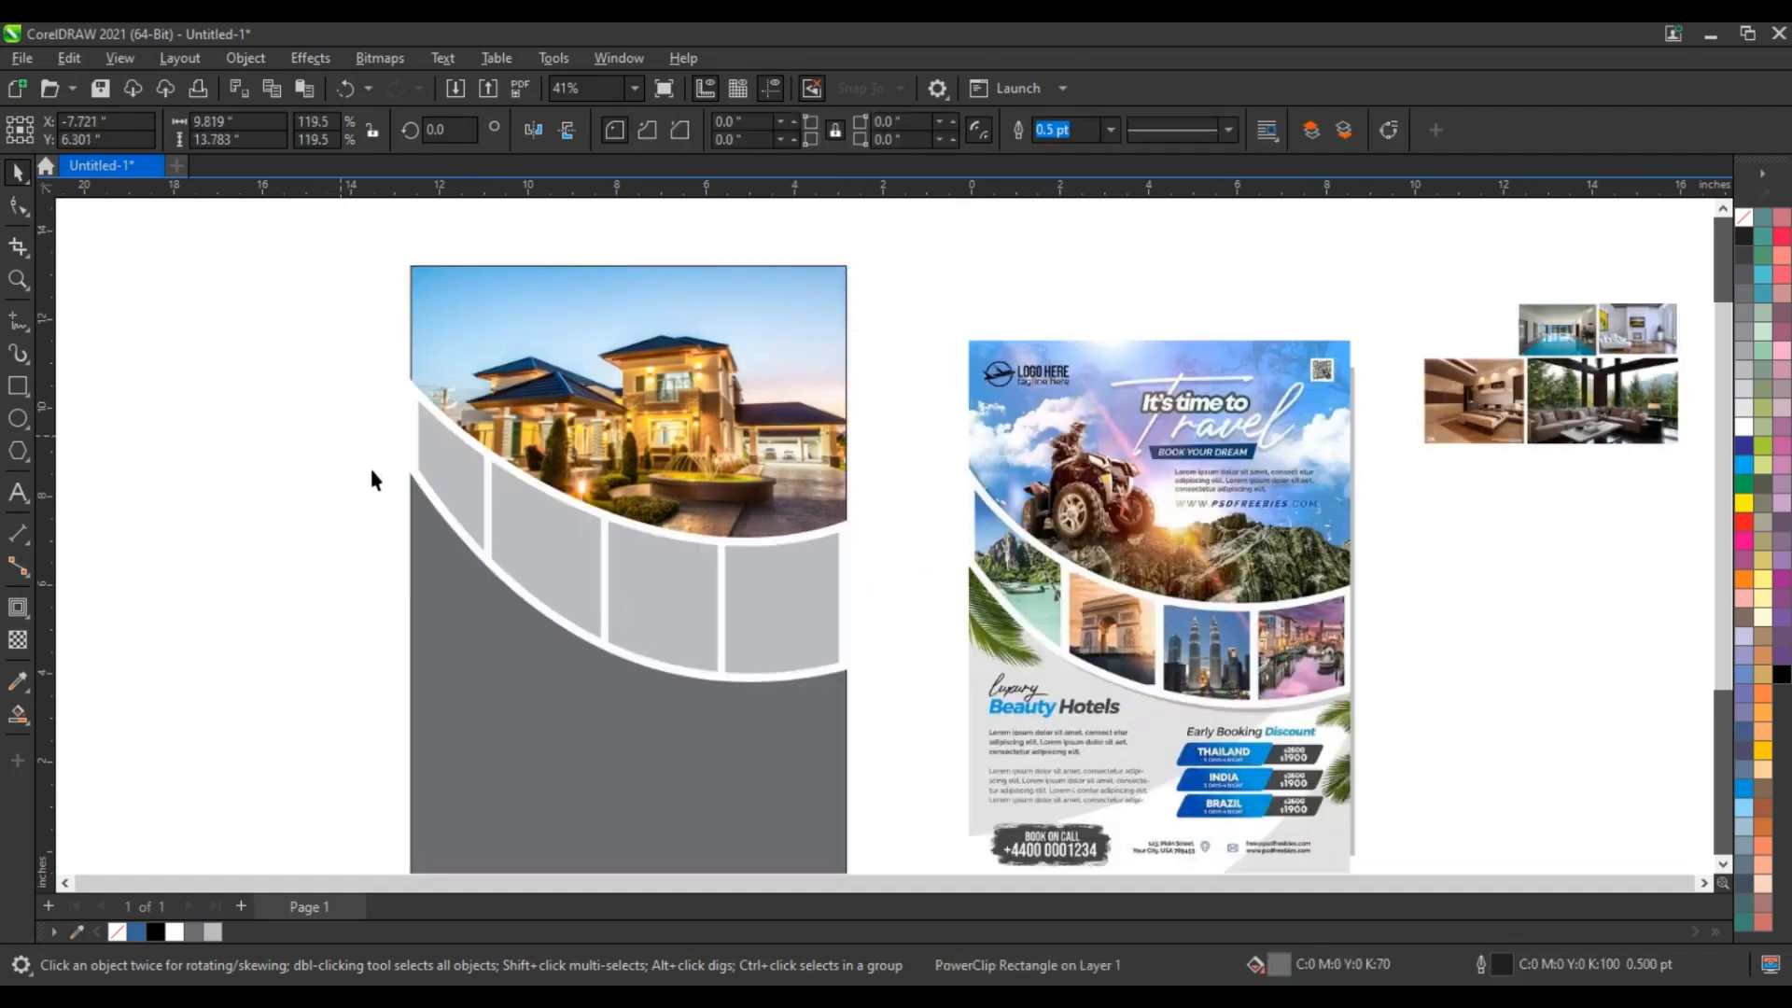
Remove the outline from the flyer's page rectangle
{"action": "left_click", "coordinate": [472, 665]}
{"action": "right_click", "coordinate": [1733, 227]}
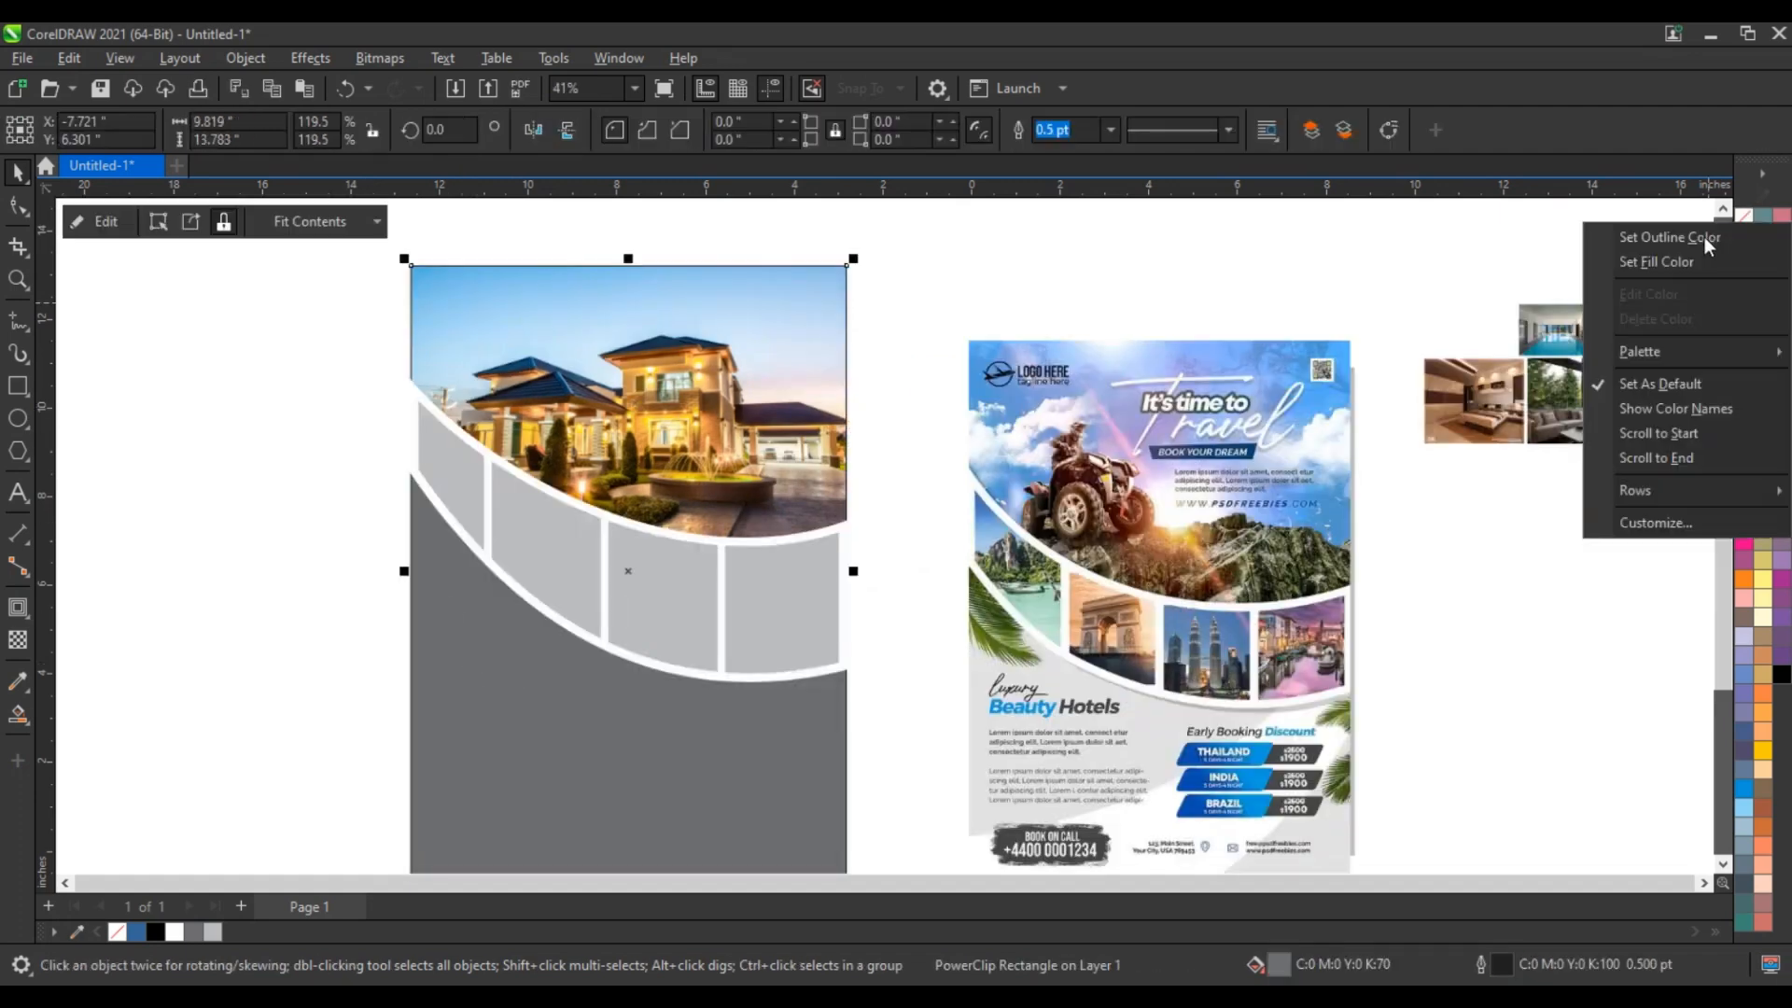
{"action": "left_click", "coordinate": [1708, 244]}
{"action": "left_click", "coordinate": [906, 272]}
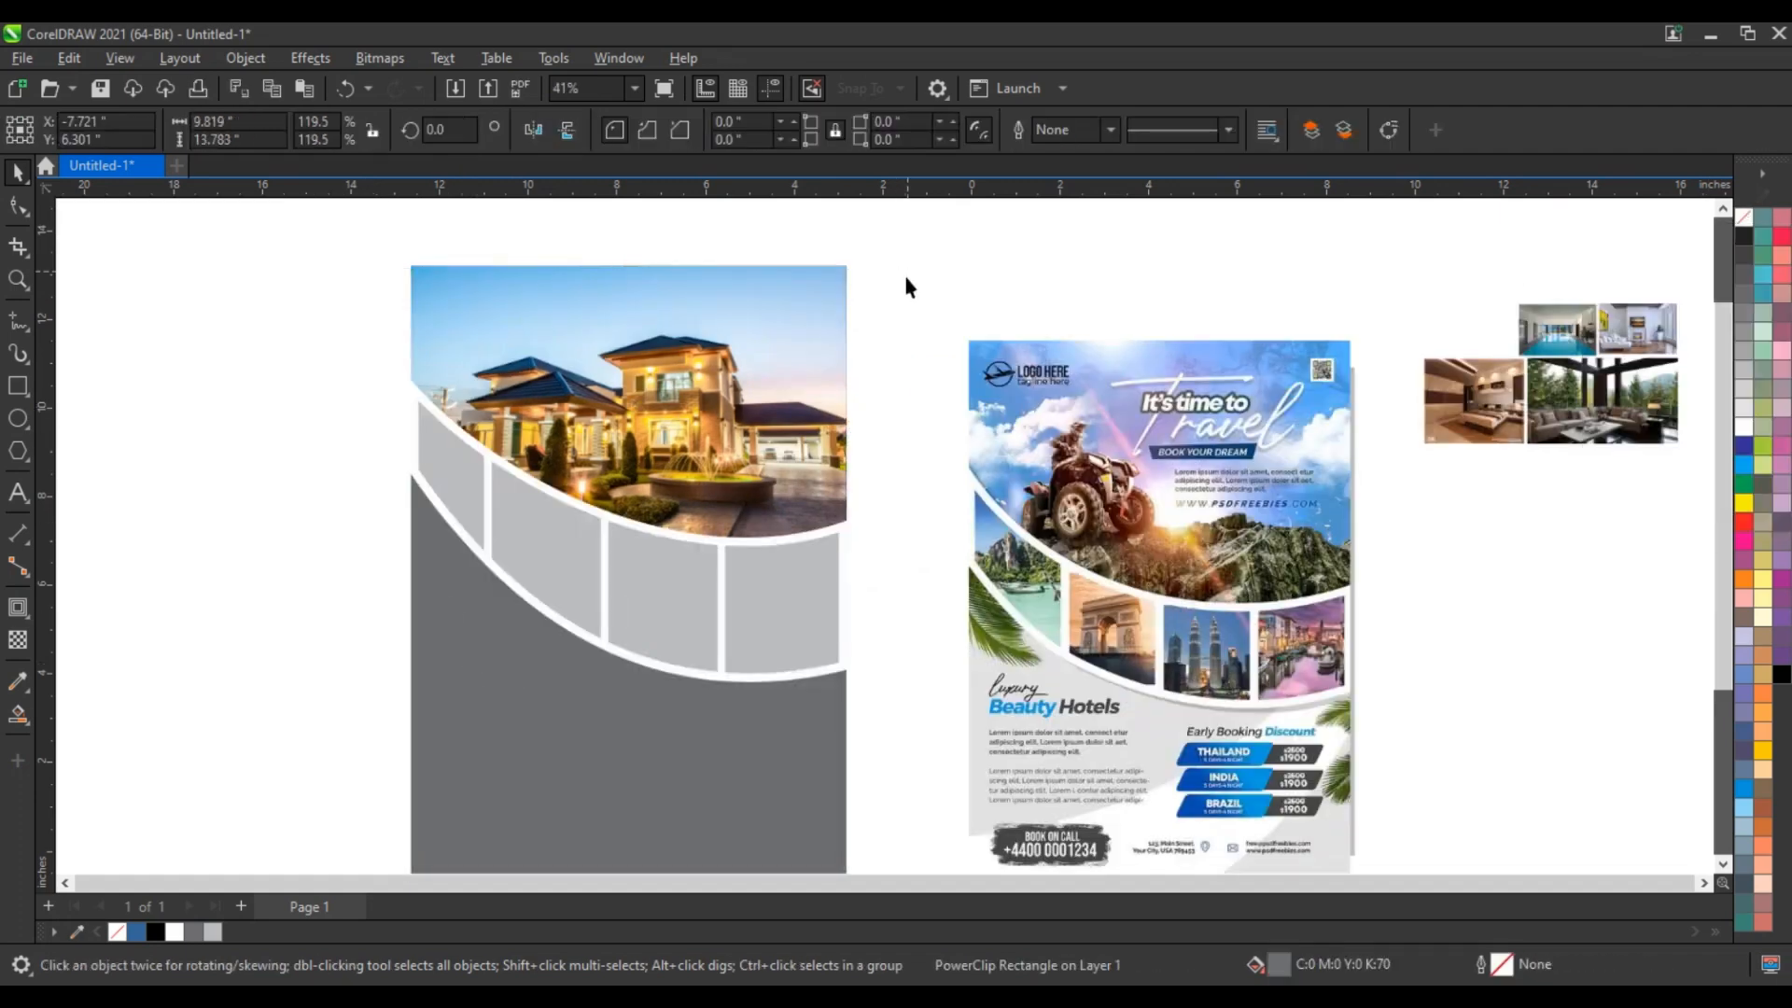
PowerClip the pool, bedroom, forest-view living room and fireplace photos into the band's four frames, in that order from left to right
{"action": "left_click", "coordinate": [1465, 403]}
{"action": "left_click", "coordinate": [550, 552]}
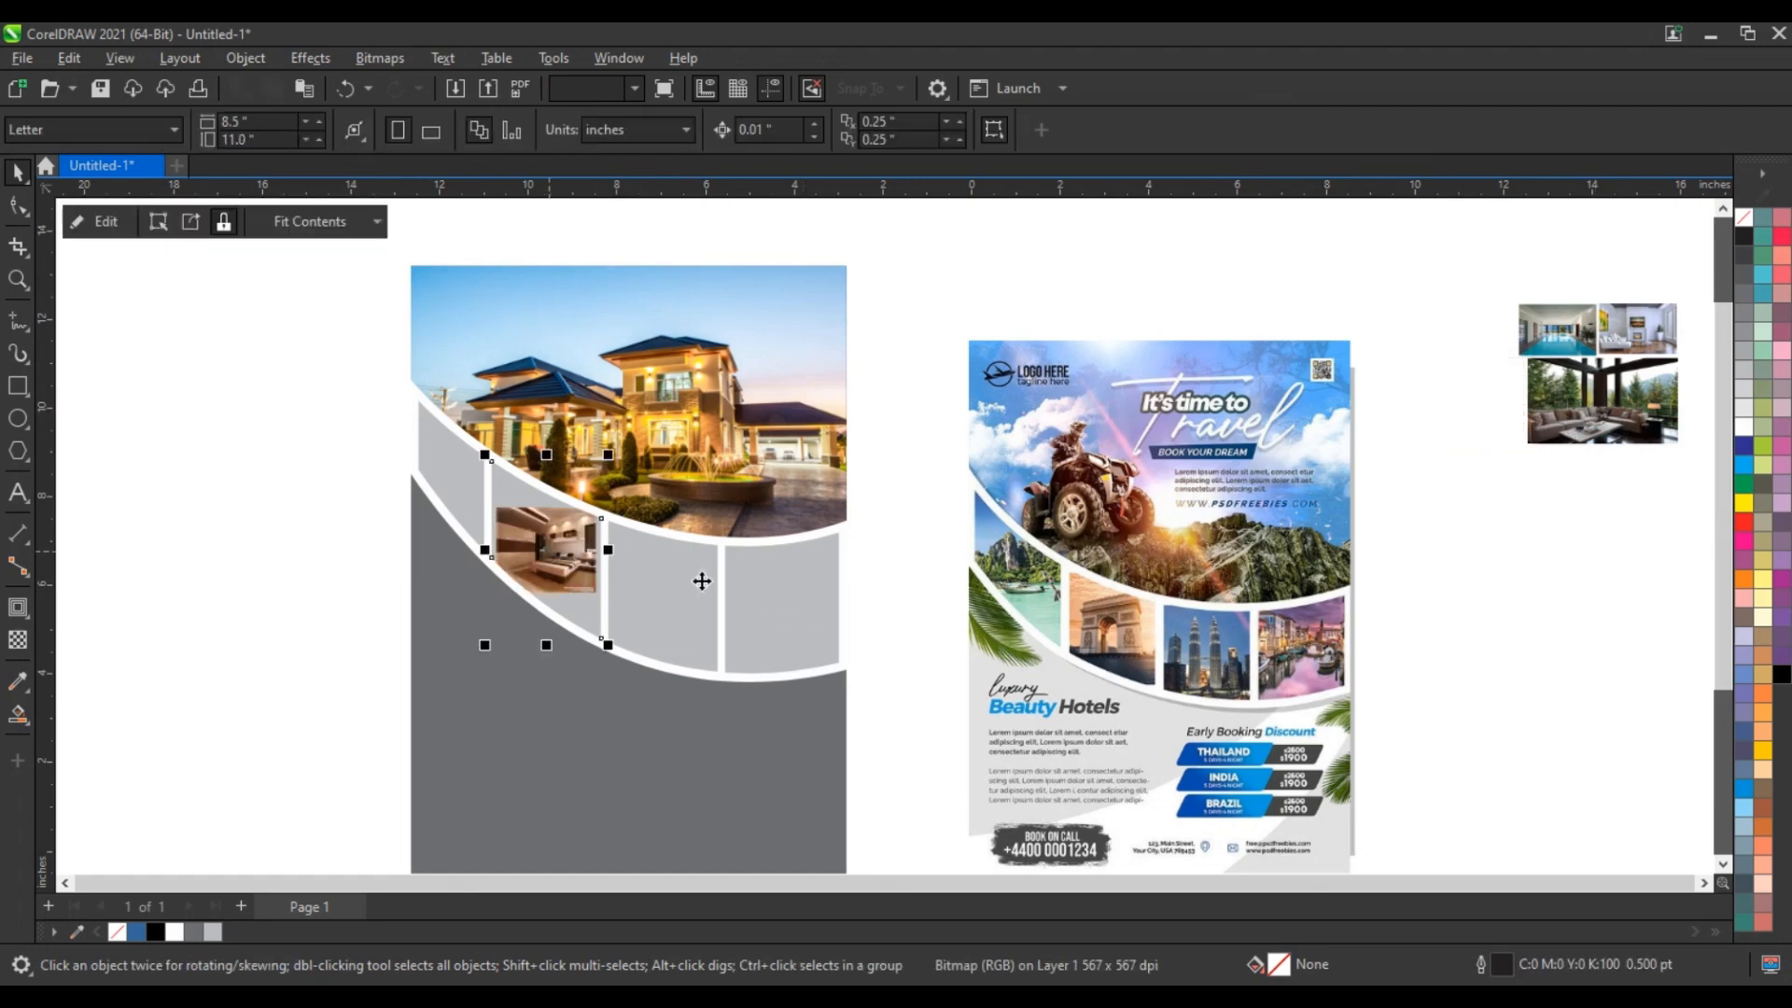
{"action": "left_click", "coordinate": [1572, 408]}
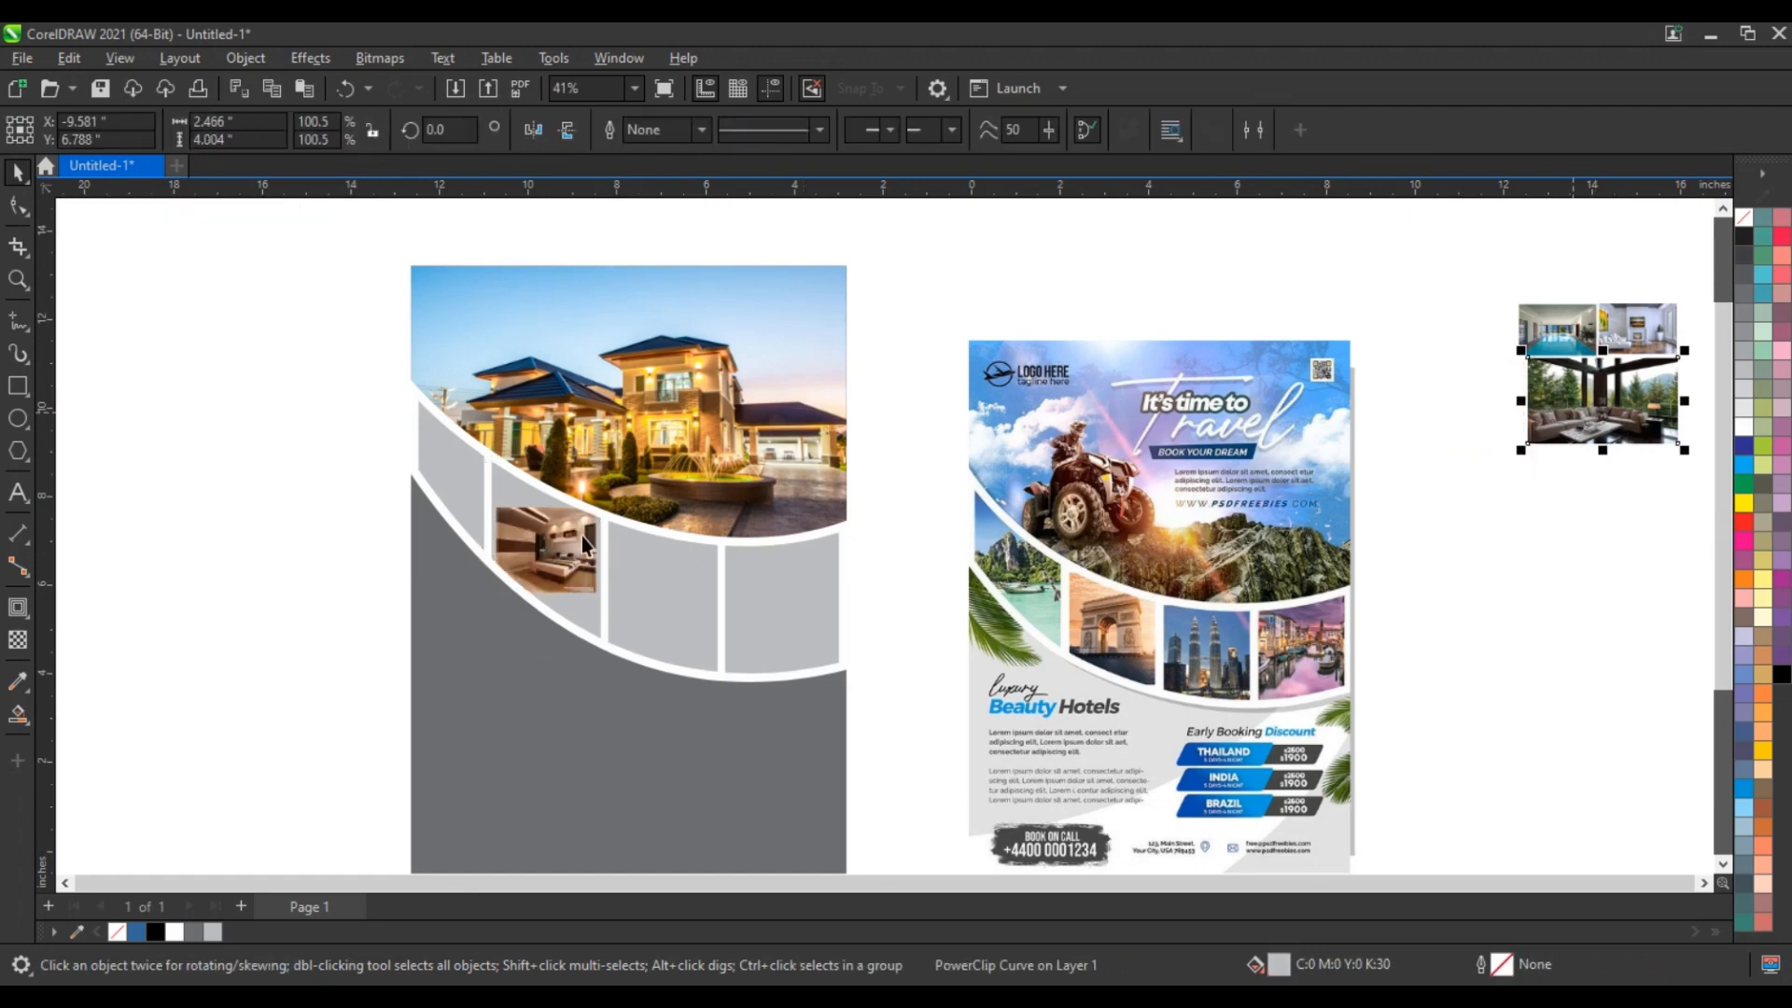
{"action": "left_click", "coordinate": [625, 562]}
{"action": "left_click", "coordinate": [1579, 328]}
{"action": "left_click", "coordinate": [521, 483]}
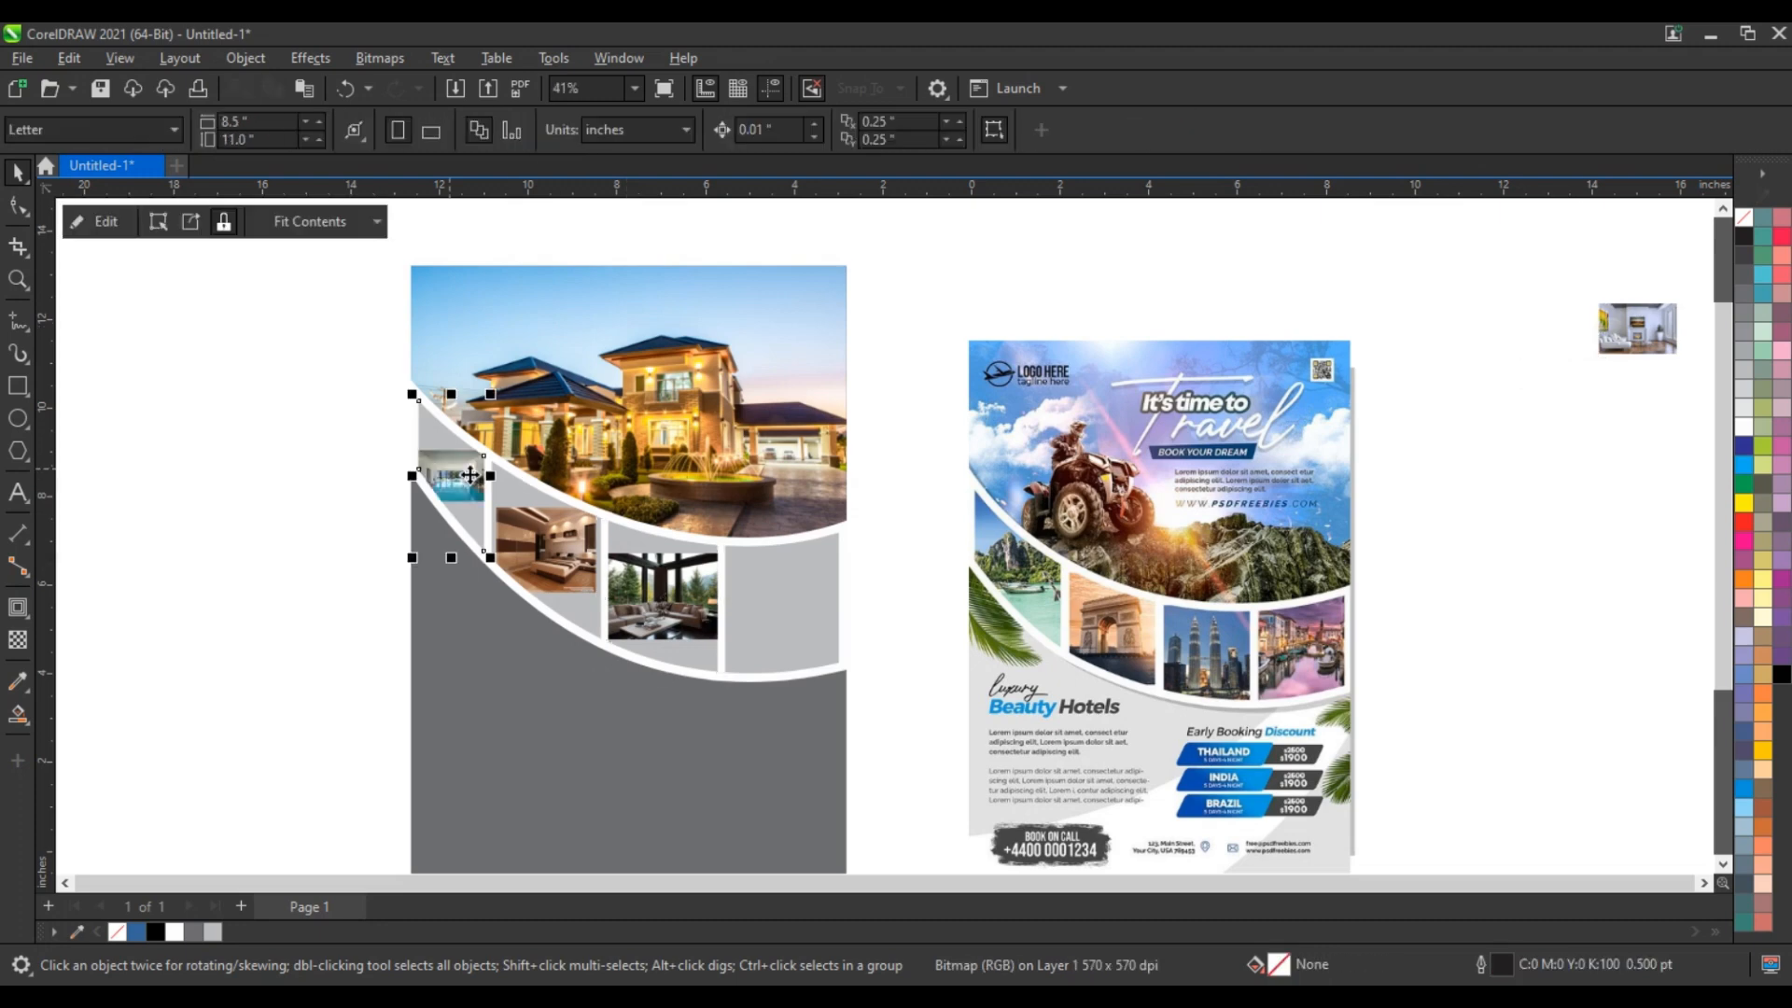
{"action": "left_click", "coordinate": [1629, 340]}
{"action": "key", "text": "ctrl+1"}
{"action": "left_click", "coordinate": [744, 609]}
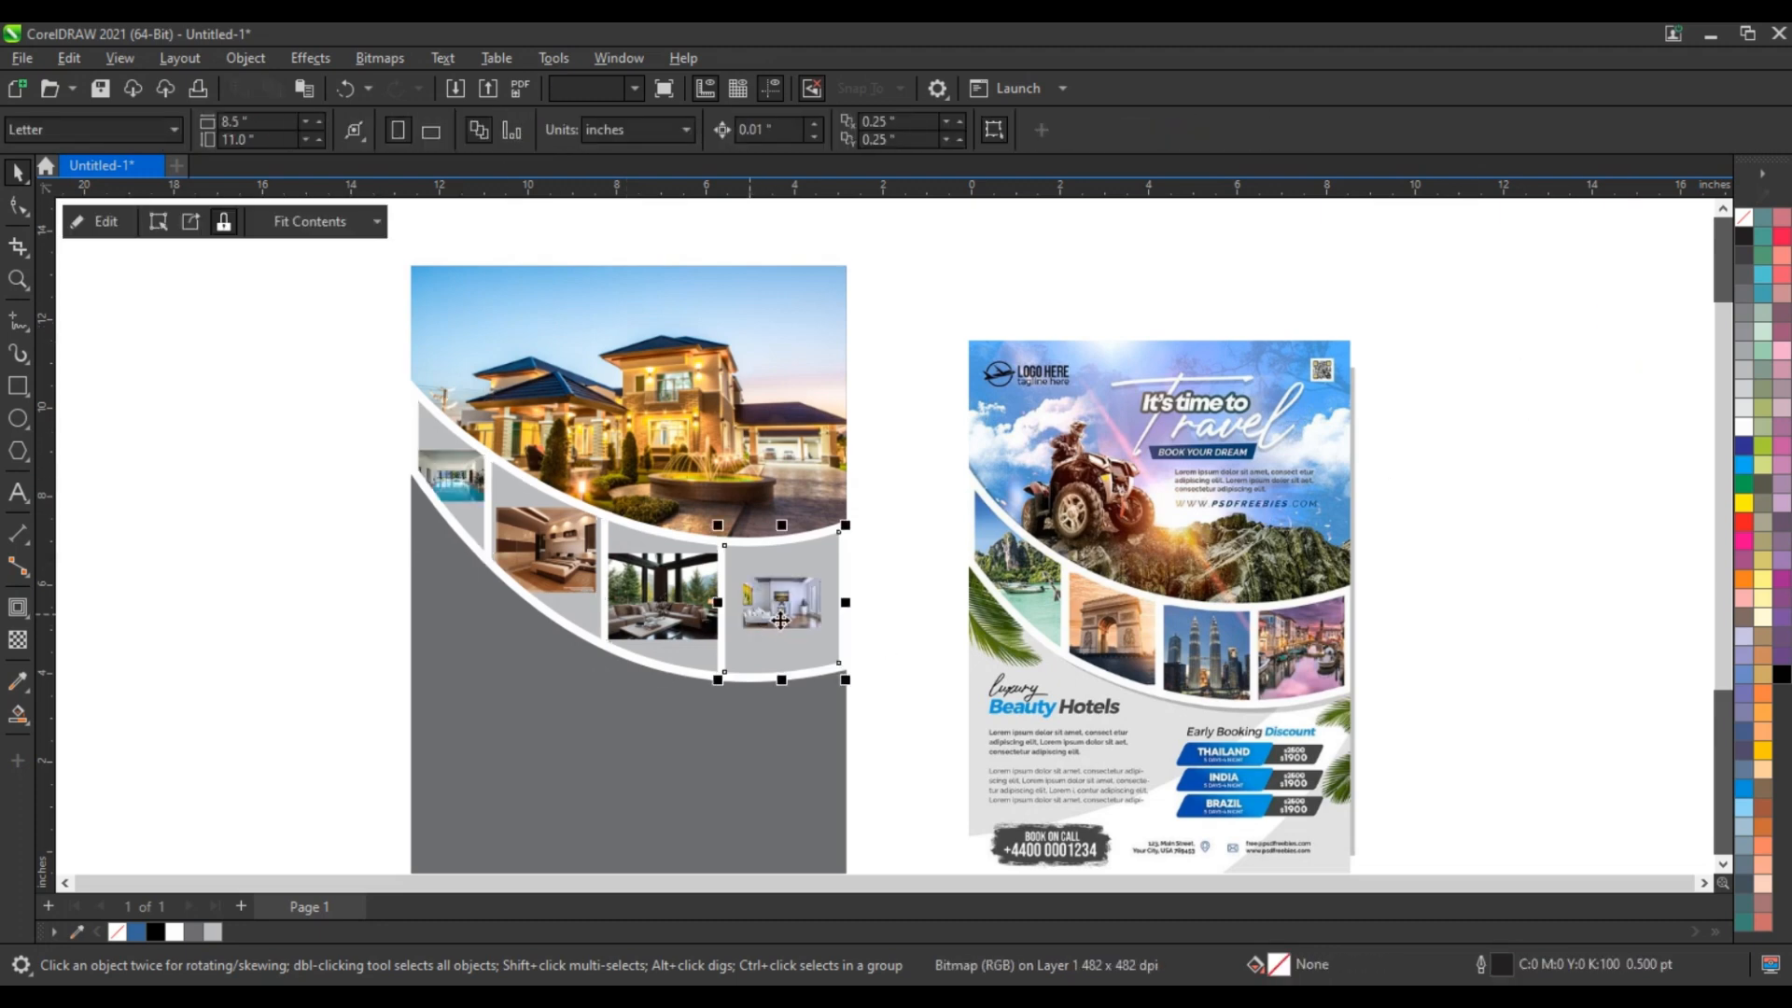
Enlarge the fireplace photo inside the rightmost frame to about 282% so it fills the frame
{"action": "double_click", "coordinate": [785, 617]}
{"action": "left_click", "coordinate": [789, 625]}
{"action": "left_click_drag", "start_coordinate": [833, 573], "coordinate": [929, 536]}
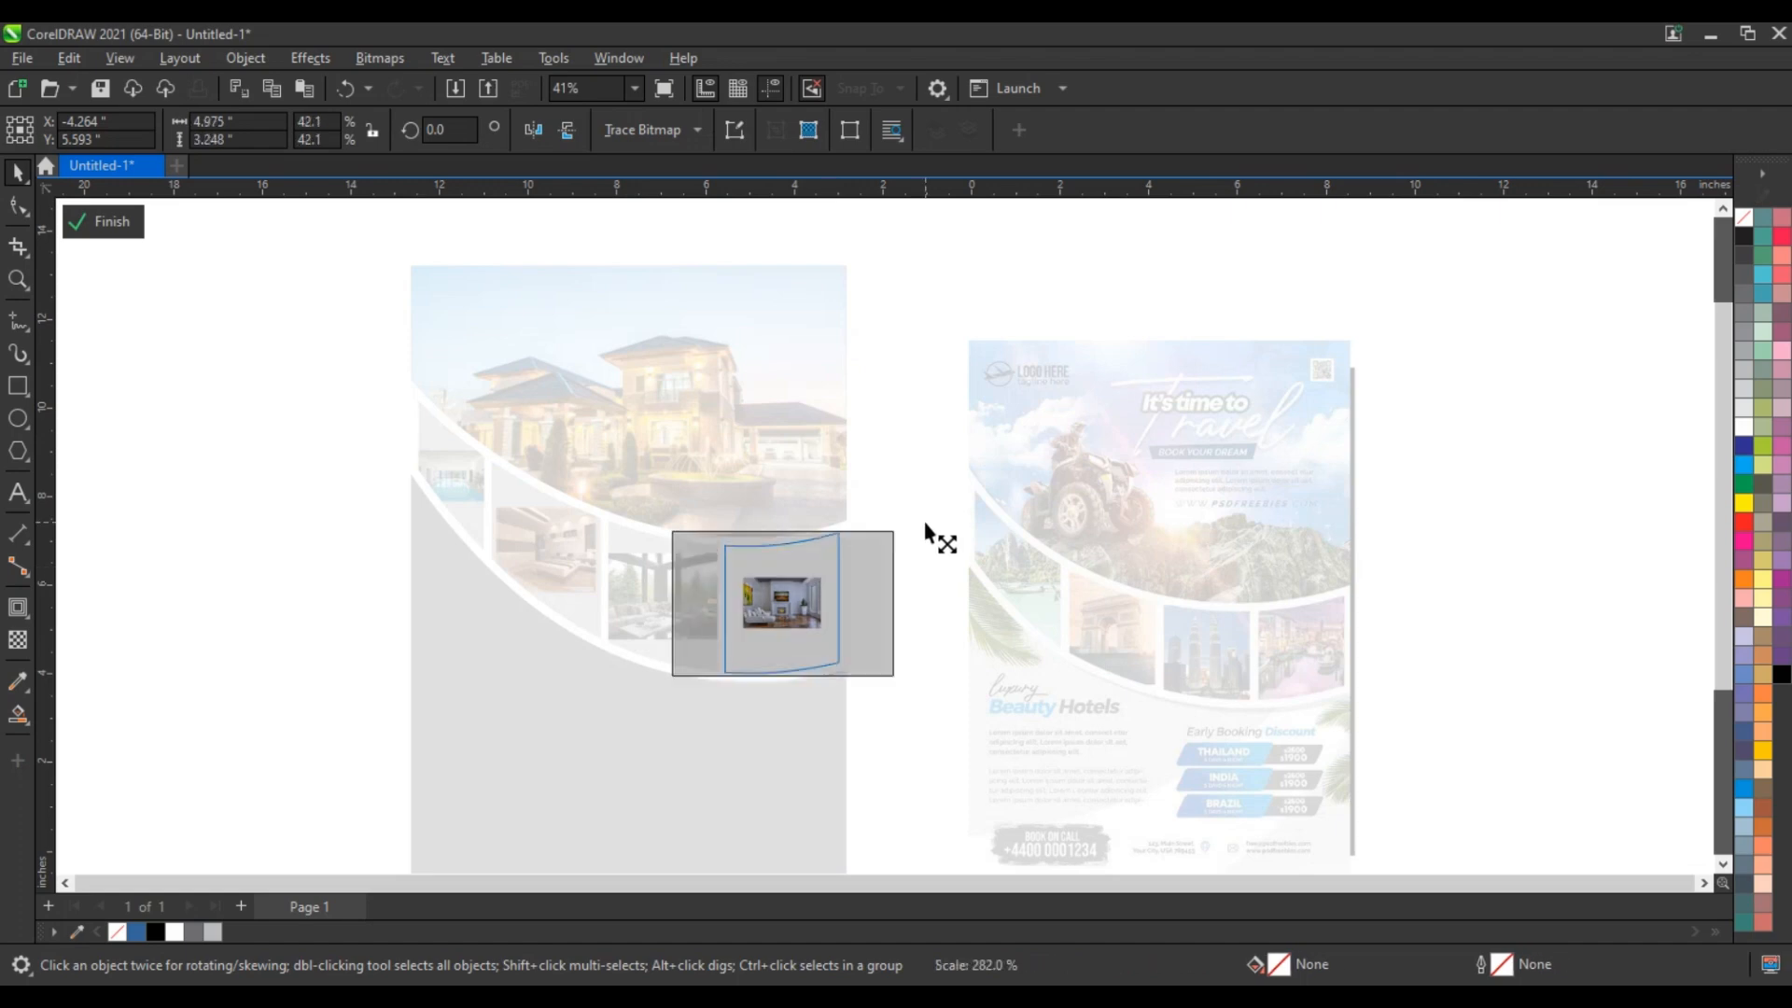
{"action": "left_click", "coordinate": [918, 530], "text": "ctrl"}
Enlarge the forest-view living room photo inside the third frame until it fills the frame
{"action": "double_click", "coordinate": [675, 601]}
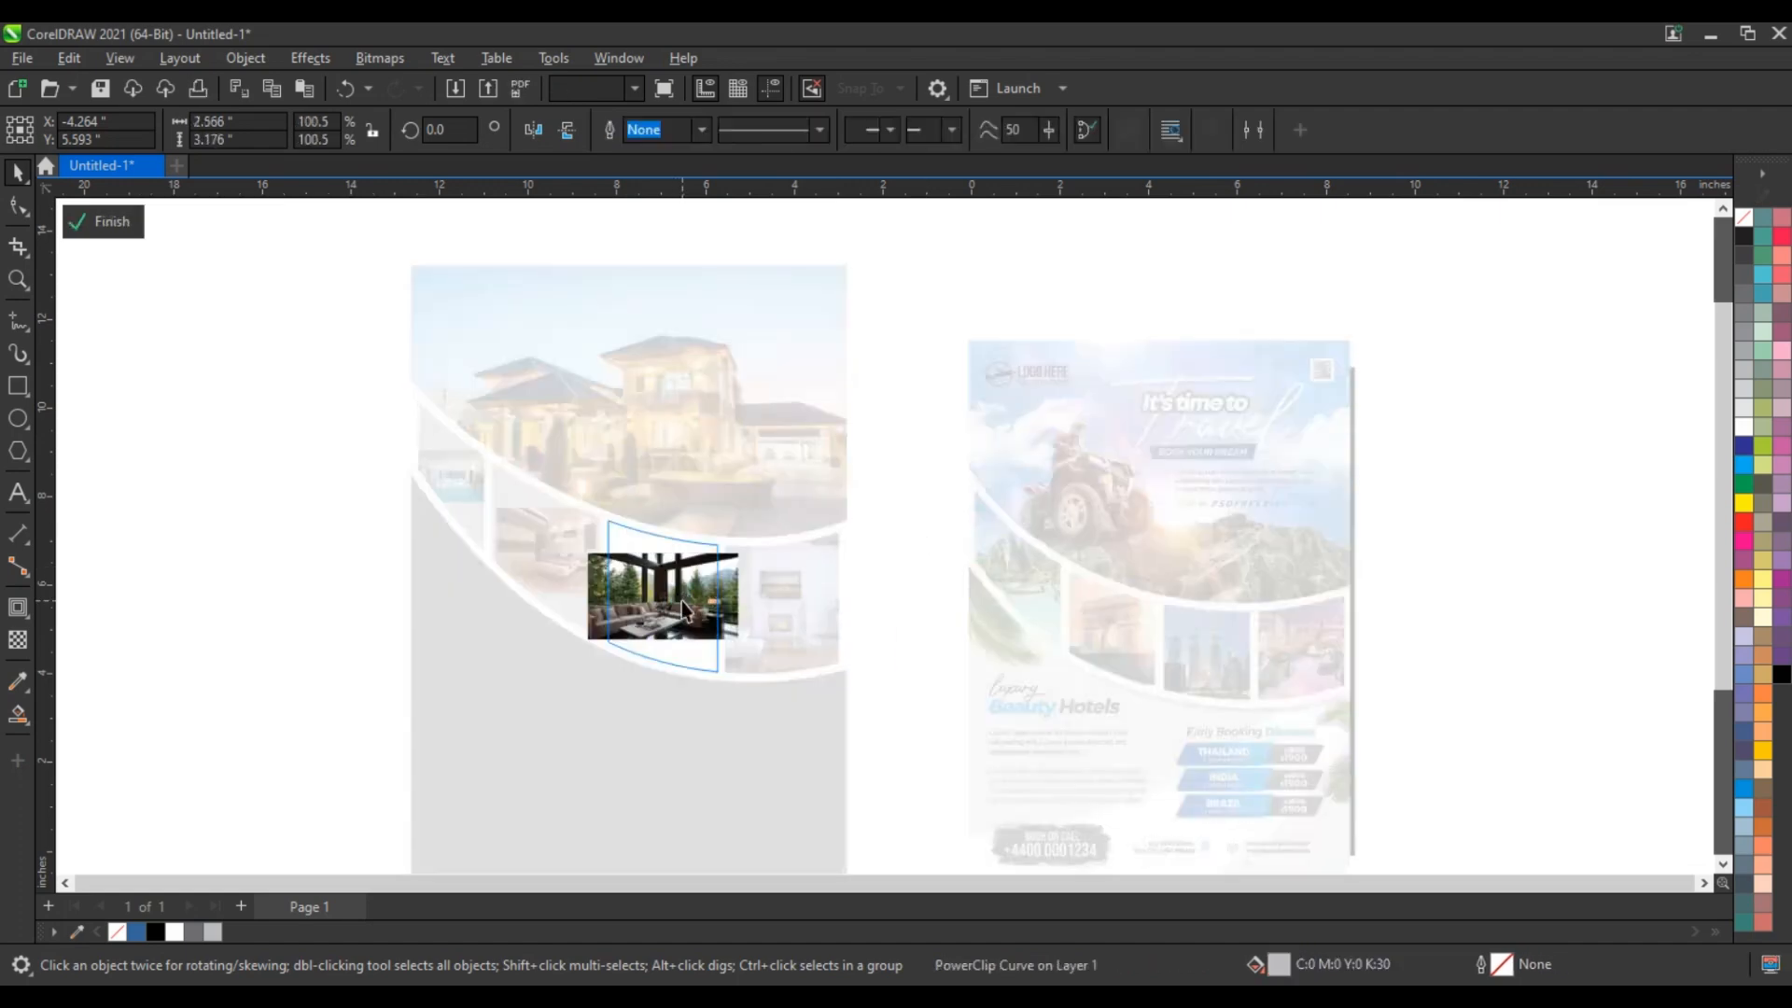
{"action": "left_click", "coordinate": [683, 599]}
{"action": "left_click_drag", "start_coordinate": [752, 551], "coordinate": [812, 521]}
{"action": "left_click", "coordinate": [813, 517], "text": "ctrl"}
Enlarge the bedroom photo inside the second frame to about 210.6% so it fills the frame
{"action": "double_click", "coordinate": [558, 559]}
{"action": "left_click", "coordinate": [565, 553]}
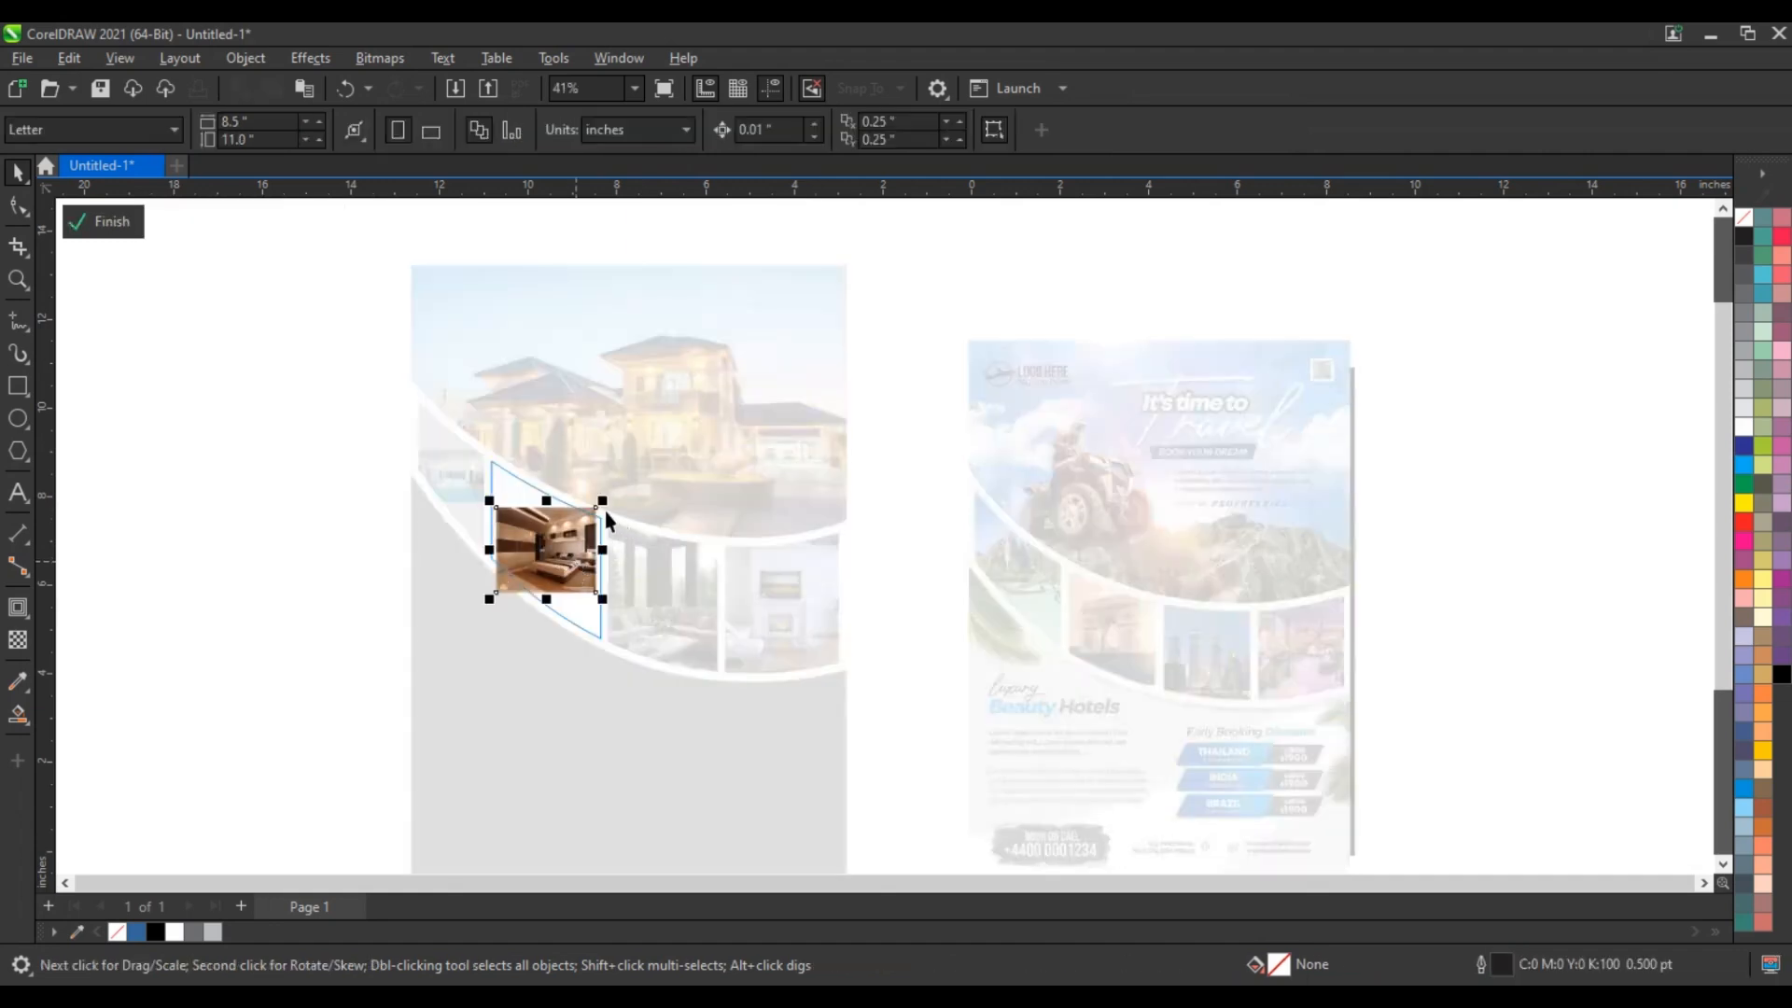
{"action": "left_click_drag", "start_coordinate": [603, 506], "coordinate": [724, 516]}
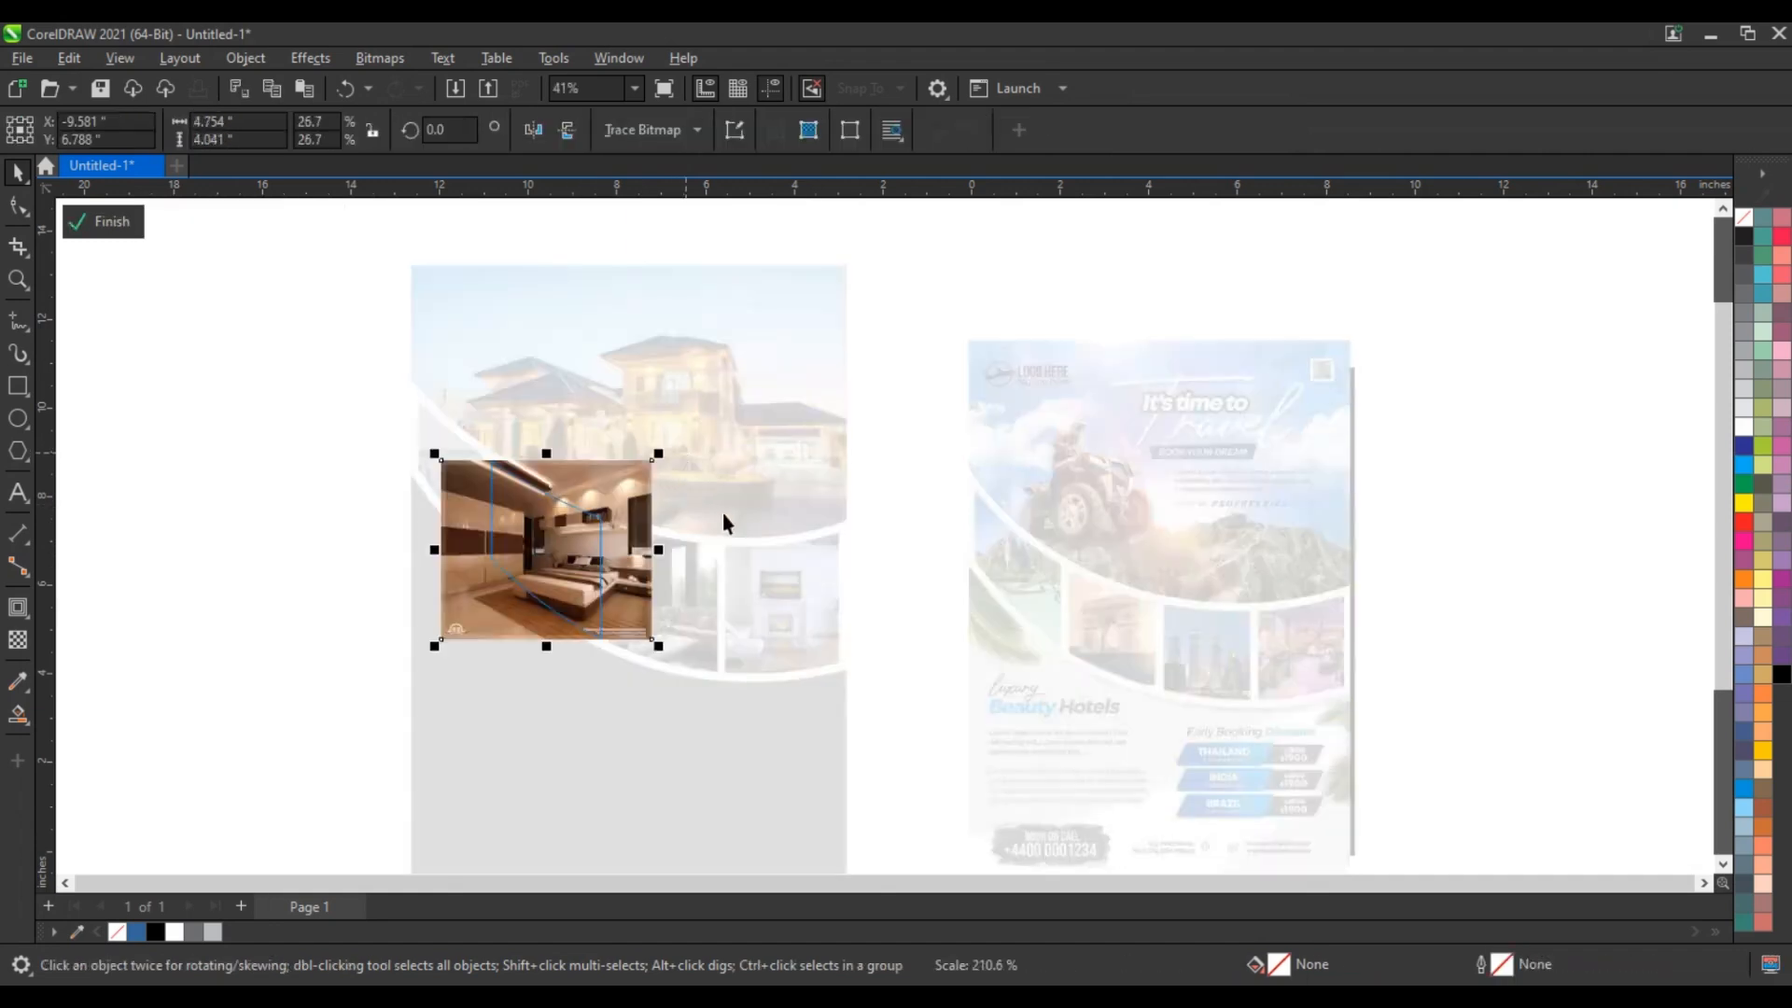
{"action": "left_click", "coordinate": [538, 539], "text": "ctrl"}
{"action": "left_click", "coordinate": [472, 524], "text": "ctrl"}
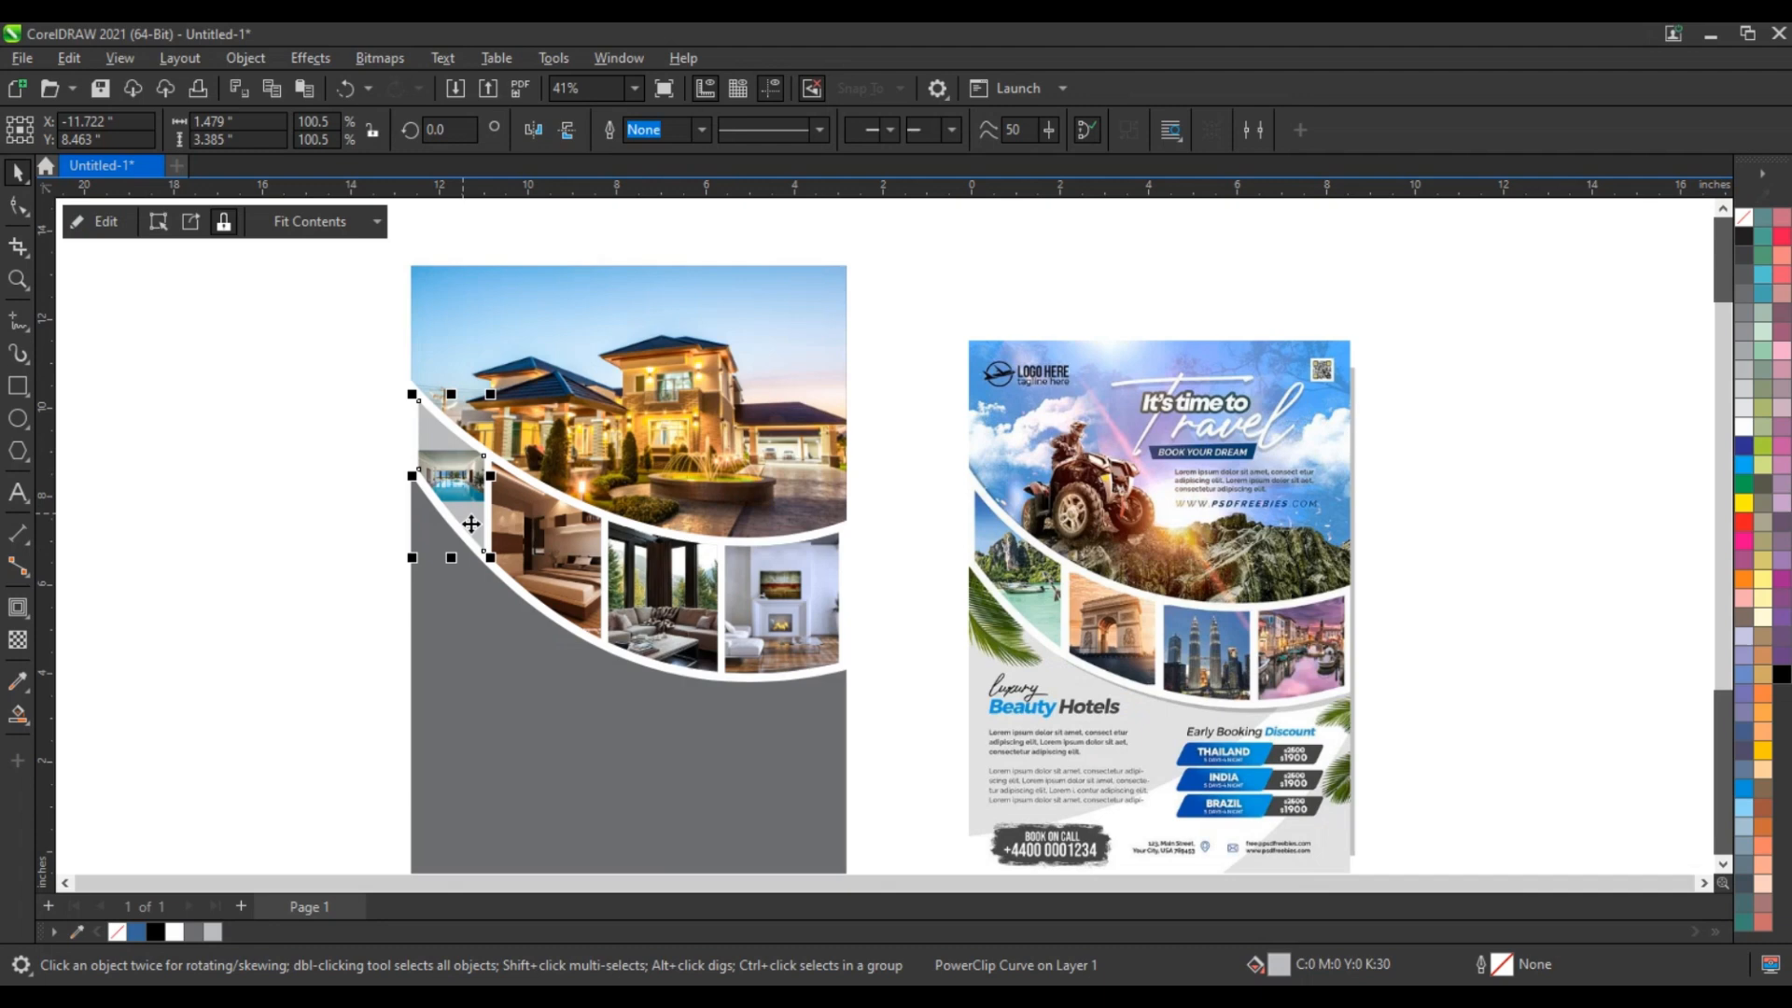
{"action": "left_click", "coordinate": [370, 594]}
Duplicate the white curved band and mirror the copy horizontally over the original
{"action": "scroll", "coordinate": [349, 574], "scroll_direction": "down", "scroll_amount": 1}
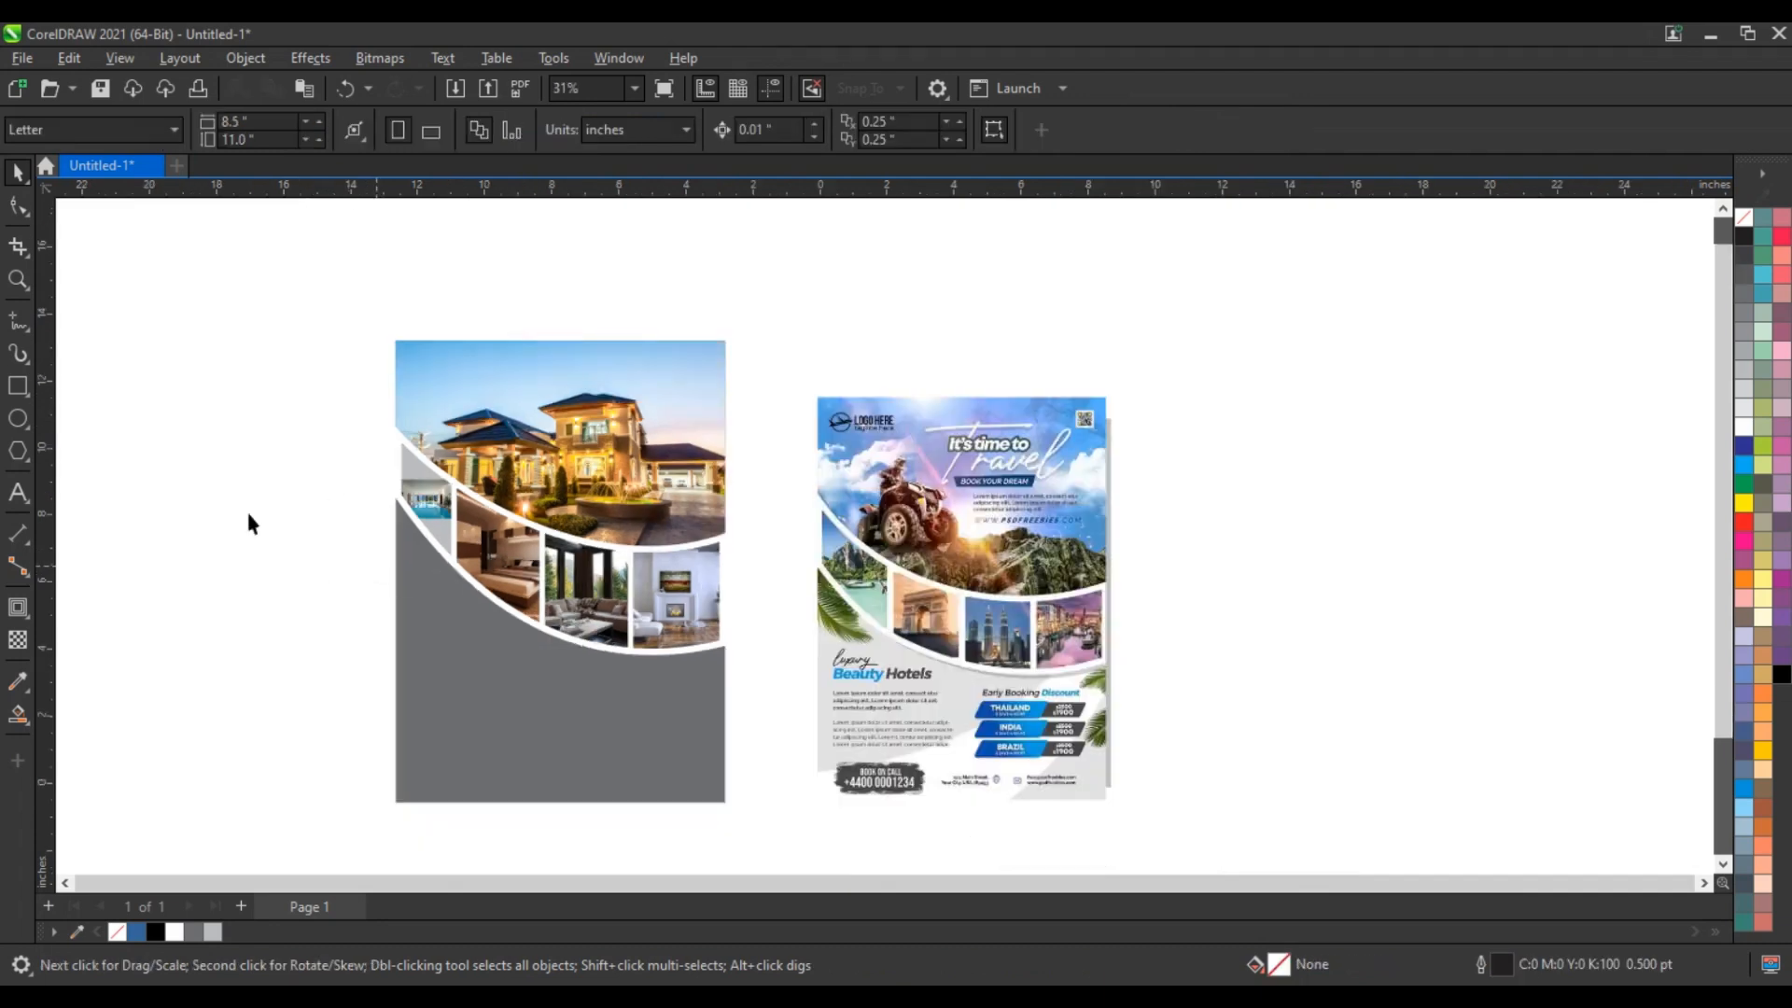
{"action": "left_click", "coordinate": [16, 277]}
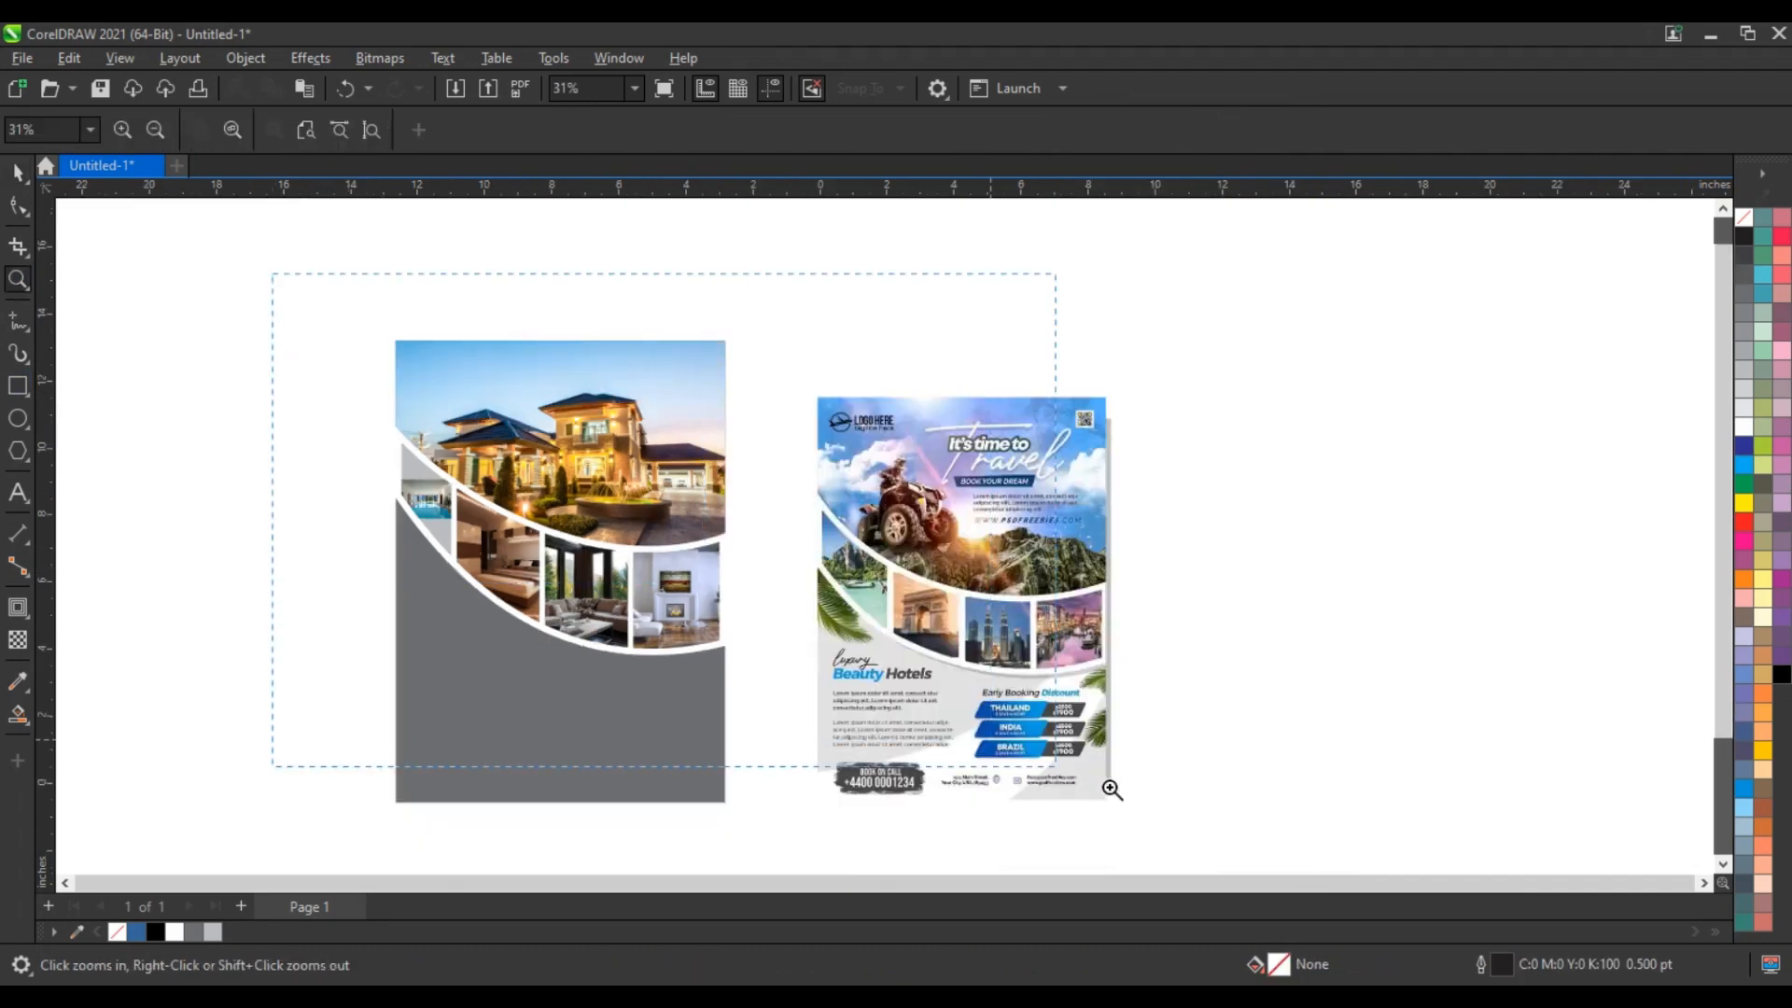
{"action": "left_click_drag", "start_coordinate": [1111, 788], "coordinate": [1232, 824]}
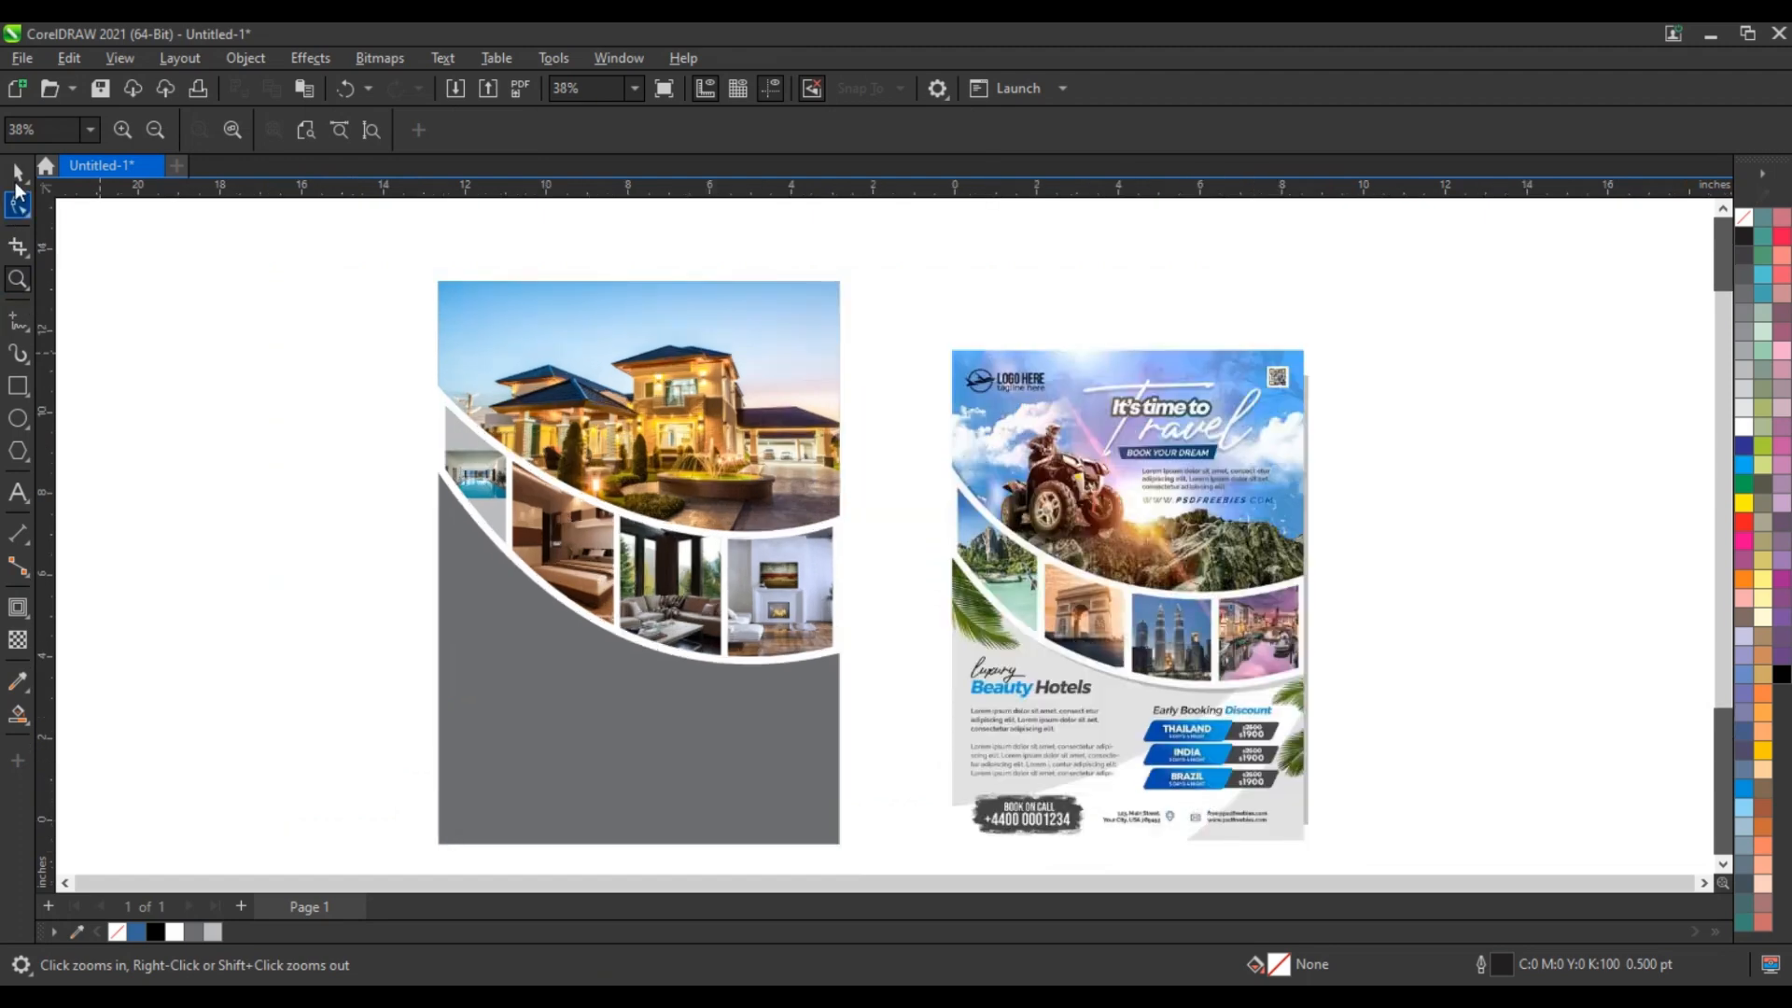
{"action": "left_click", "coordinate": [17, 173]}
{"action": "left_click", "coordinate": [486, 432]}
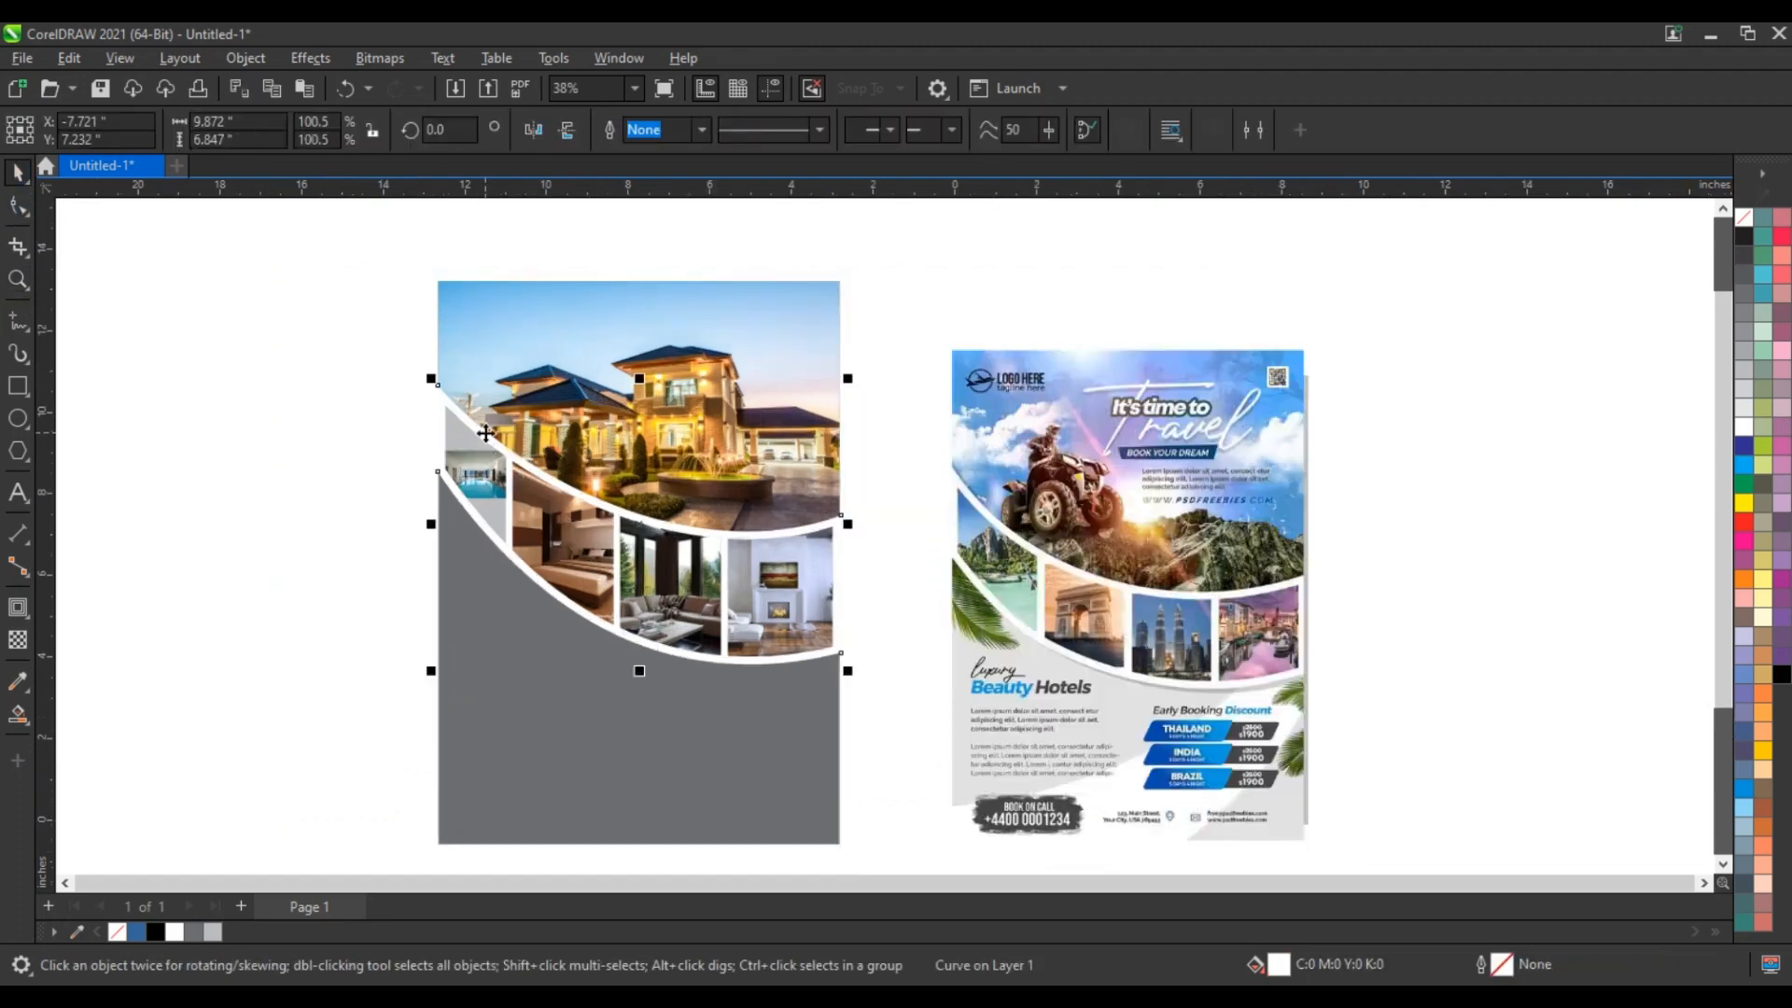
{"action": "left_click", "coordinate": [535, 132]}
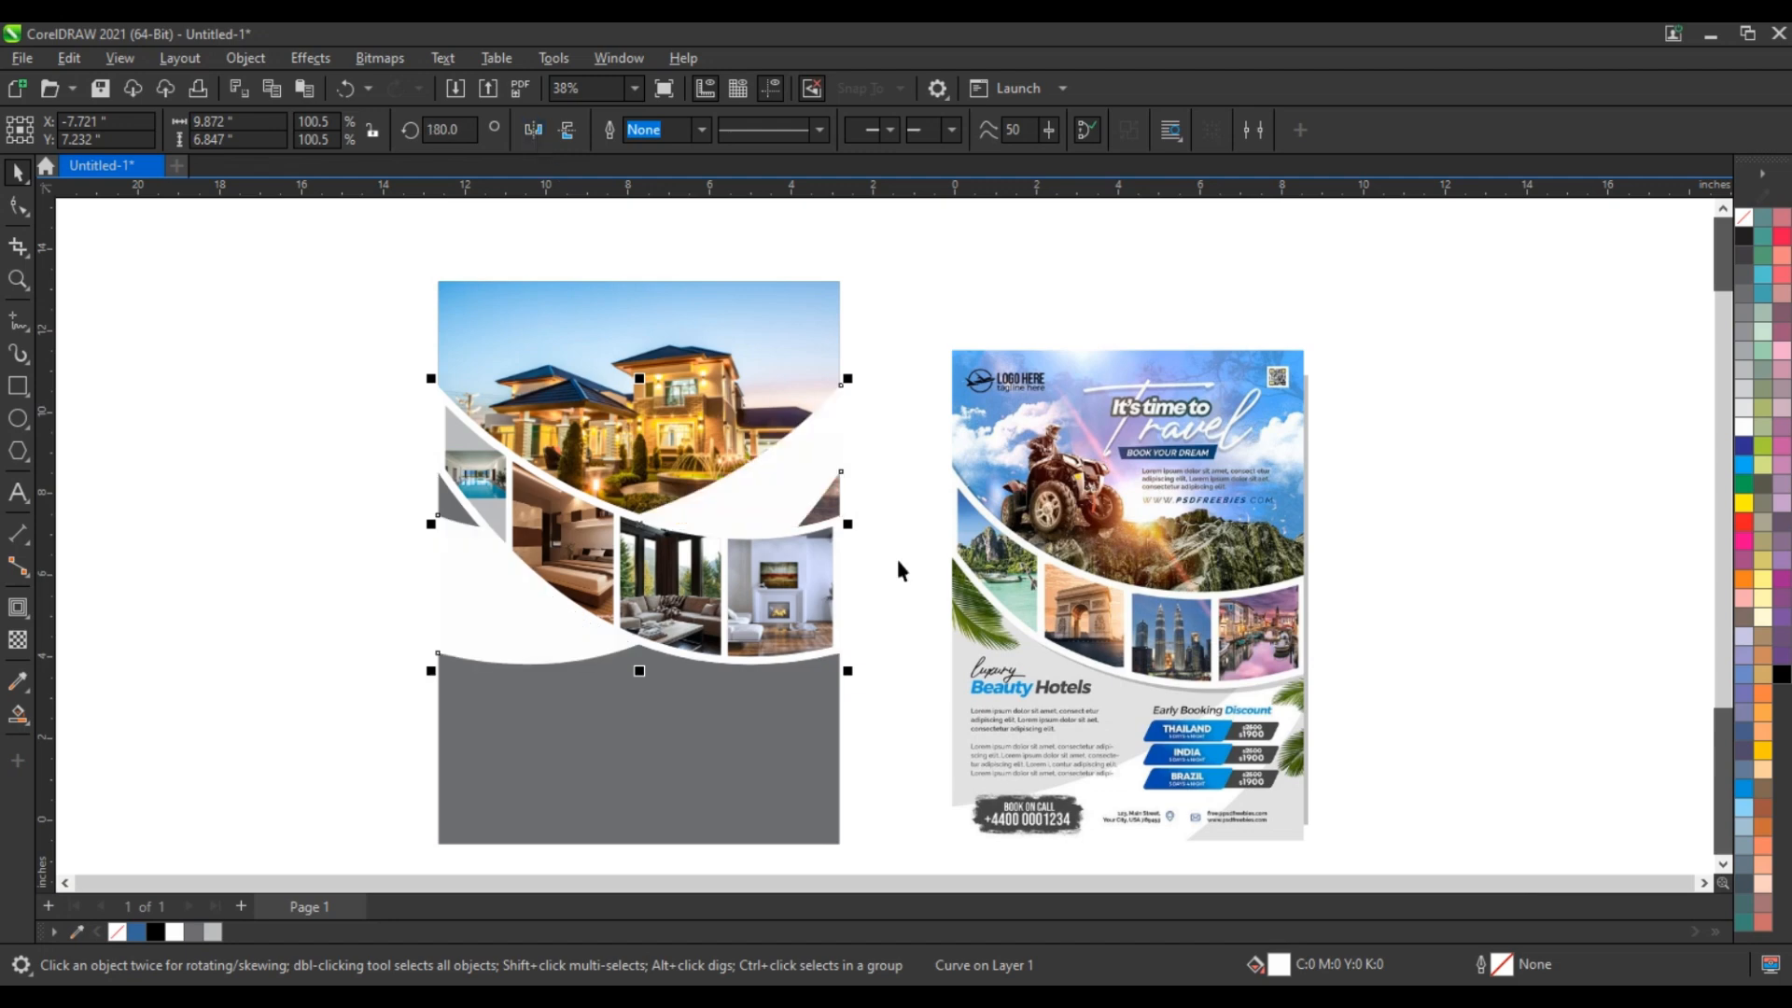
Rotate the mirrored band copy to about 201.7° and move it down over the flyer's lower grey area
{"action": "left_click", "coordinate": [810, 465]}
{"action": "left_click_drag", "start_coordinate": [857, 679], "coordinate": [812, 558]}
{"action": "left_click_drag", "start_coordinate": [765, 472], "coordinate": [801, 675]}
{"action": "scroll", "coordinate": [734, 718], "scroll_direction": "down", "scroll_amount": 2}
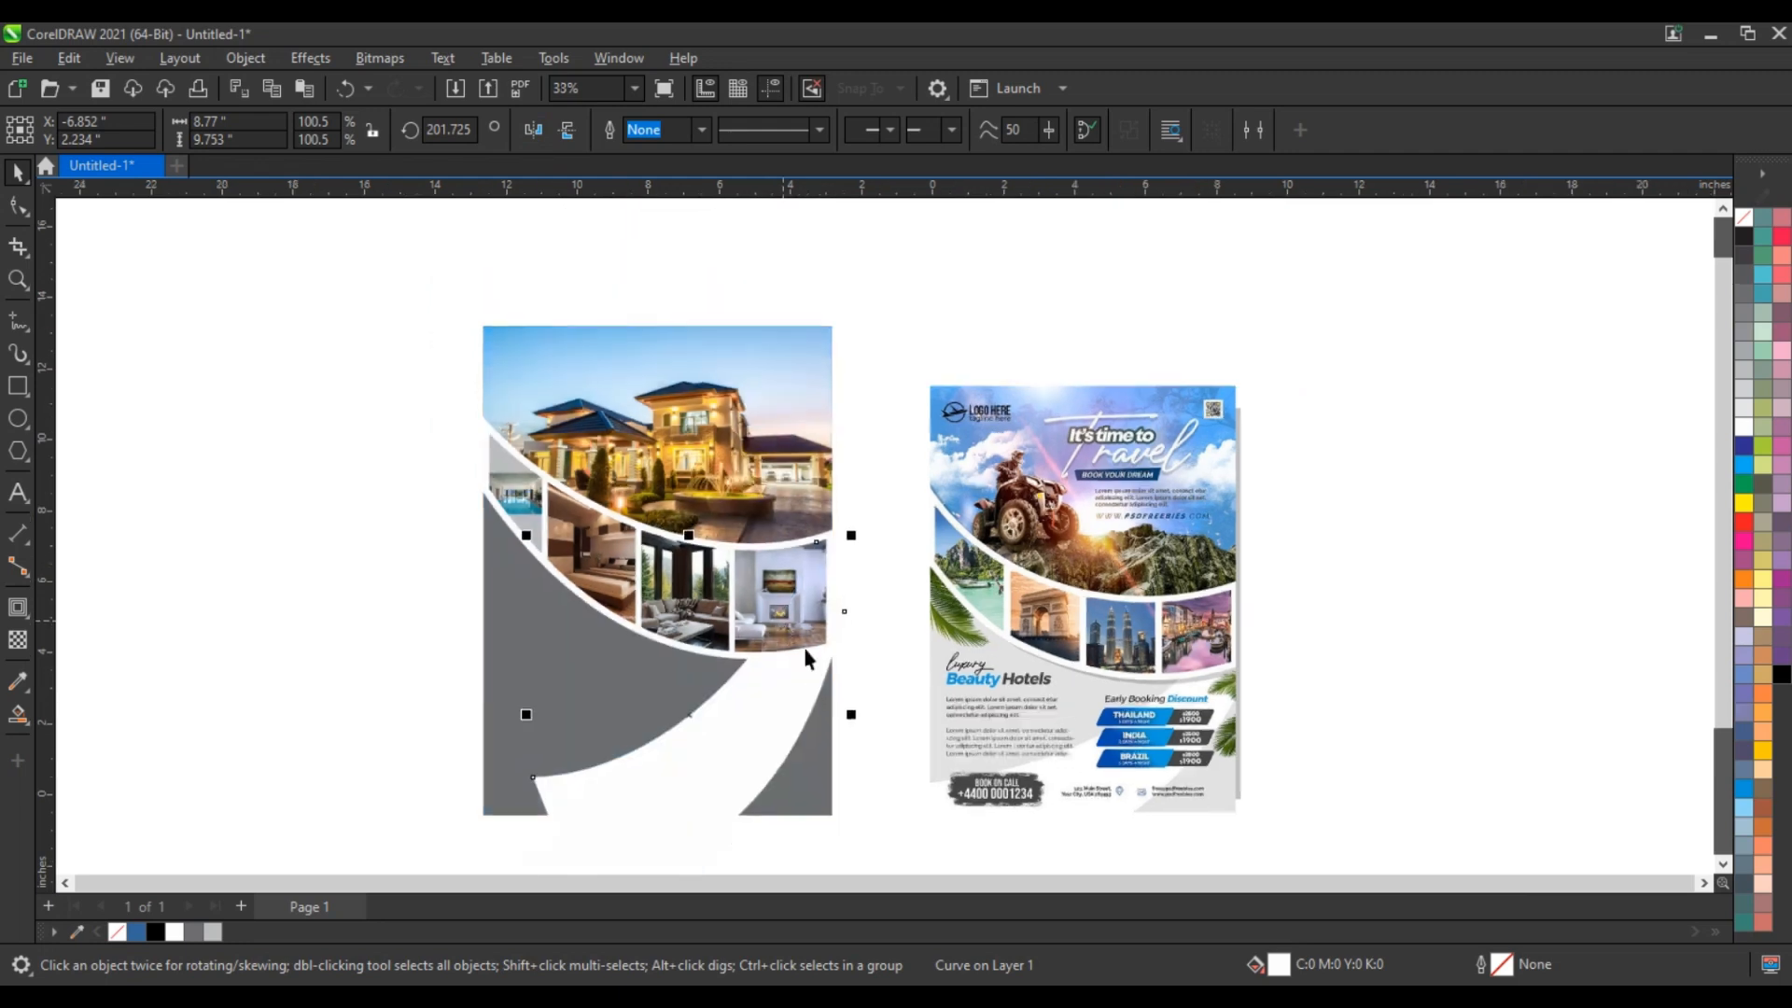
Reshape the mirrored white band by extending its lower-left corner past the flyer's edge and smoothing its upper curve
{"action": "left_click", "coordinate": [18, 205]}
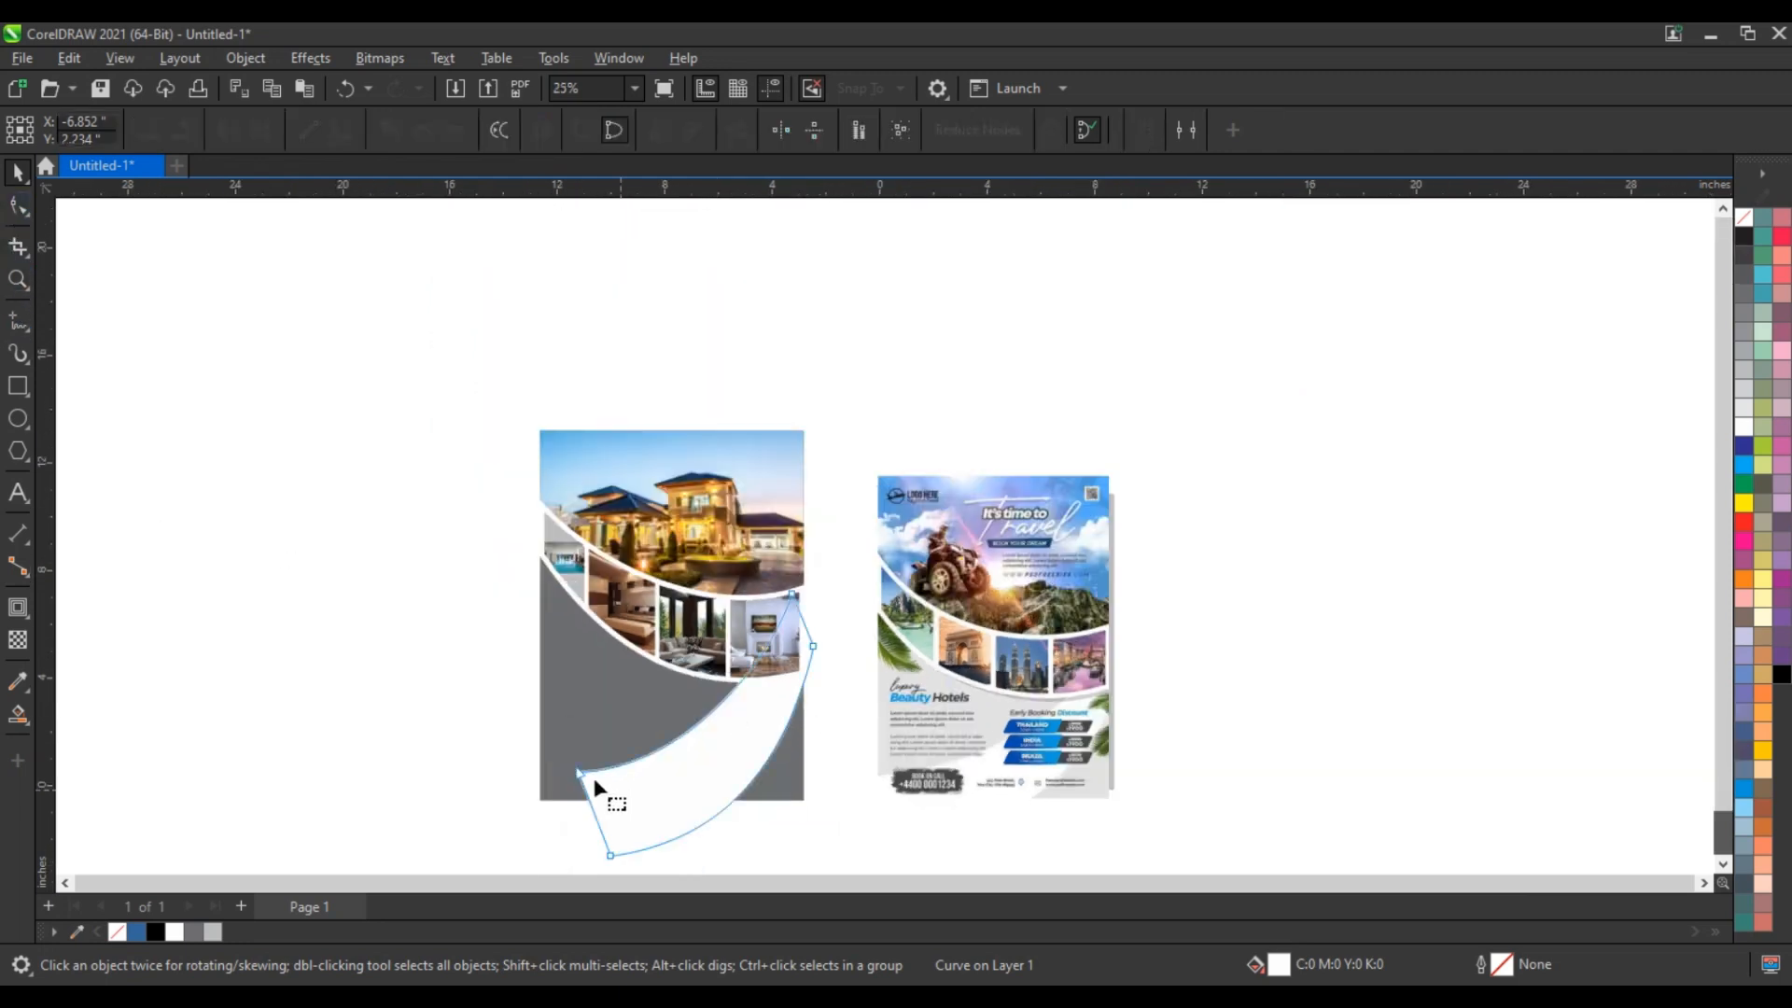
{"action": "left_click_drag", "start_coordinate": [571, 780], "coordinate": [505, 795]}
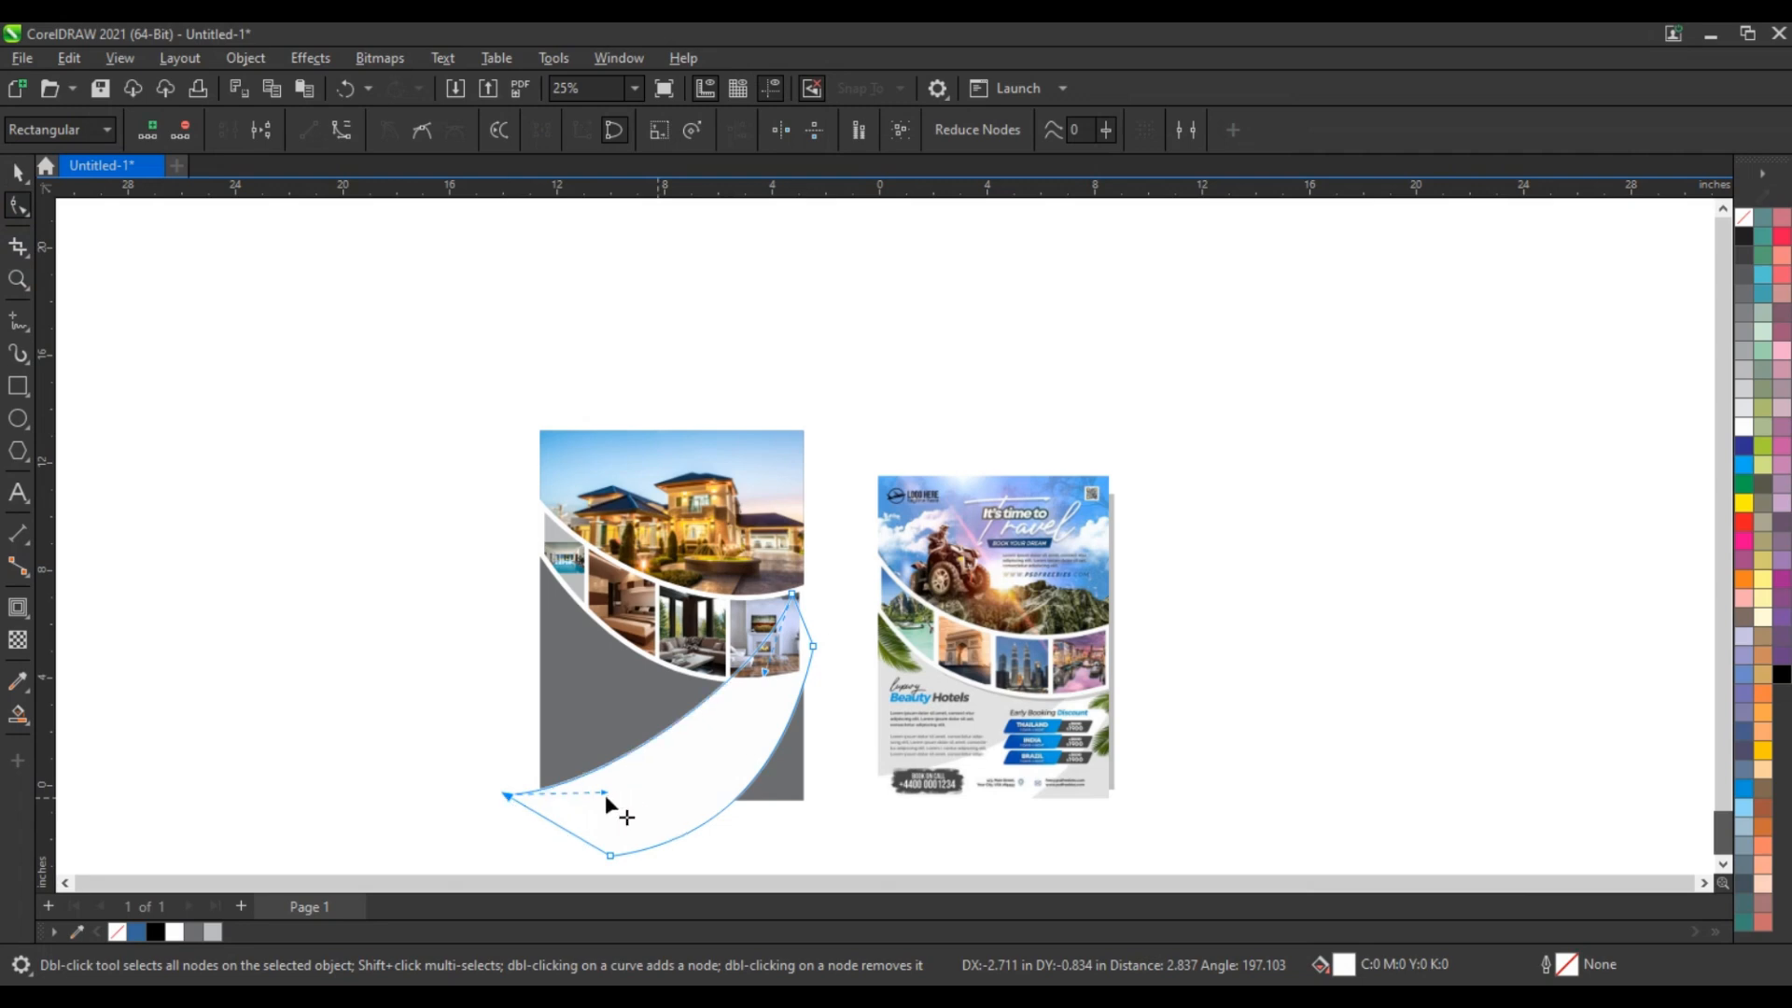
{"action": "left_click_drag", "start_coordinate": [618, 814], "coordinate": [620, 816]}
{"action": "left_click_drag", "start_coordinate": [766, 673], "coordinate": [788, 683]}
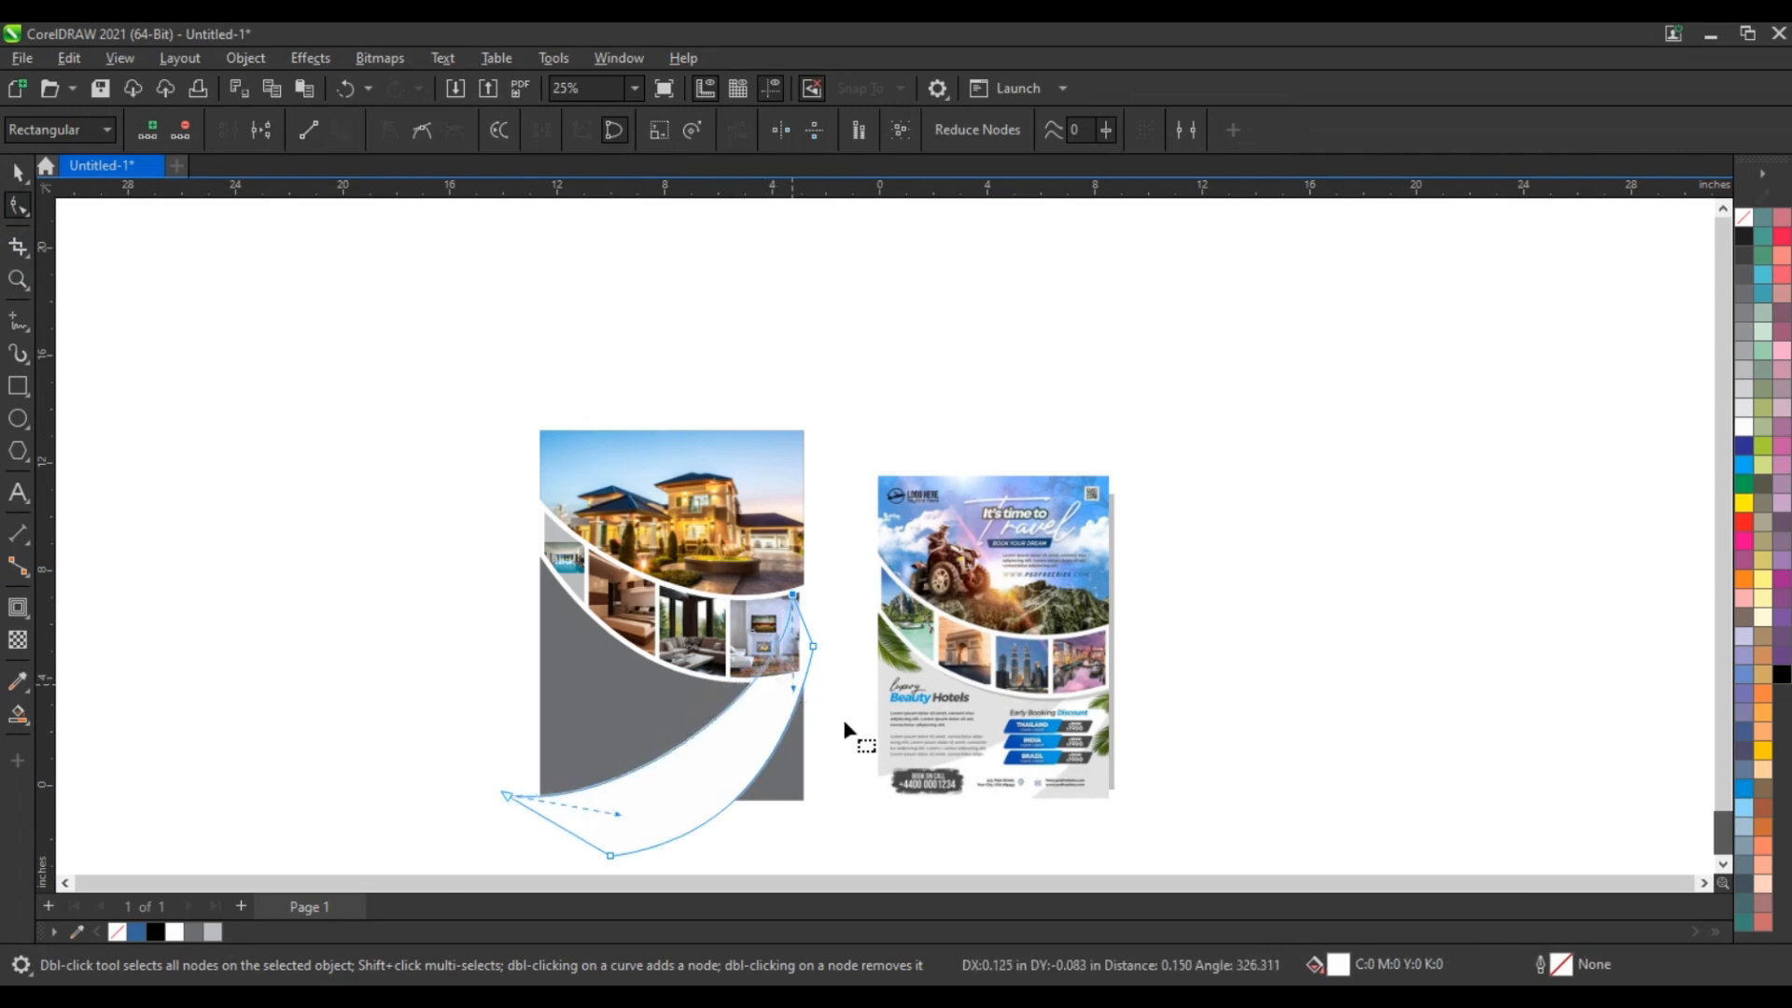
PowerClip the reshaped white band inside the flyer's grey background rectangle
{"action": "left_click", "coordinate": [17, 173]}
{"action": "key", "text": "ctrl+1"}
{"action": "left_click", "coordinate": [784, 777]}
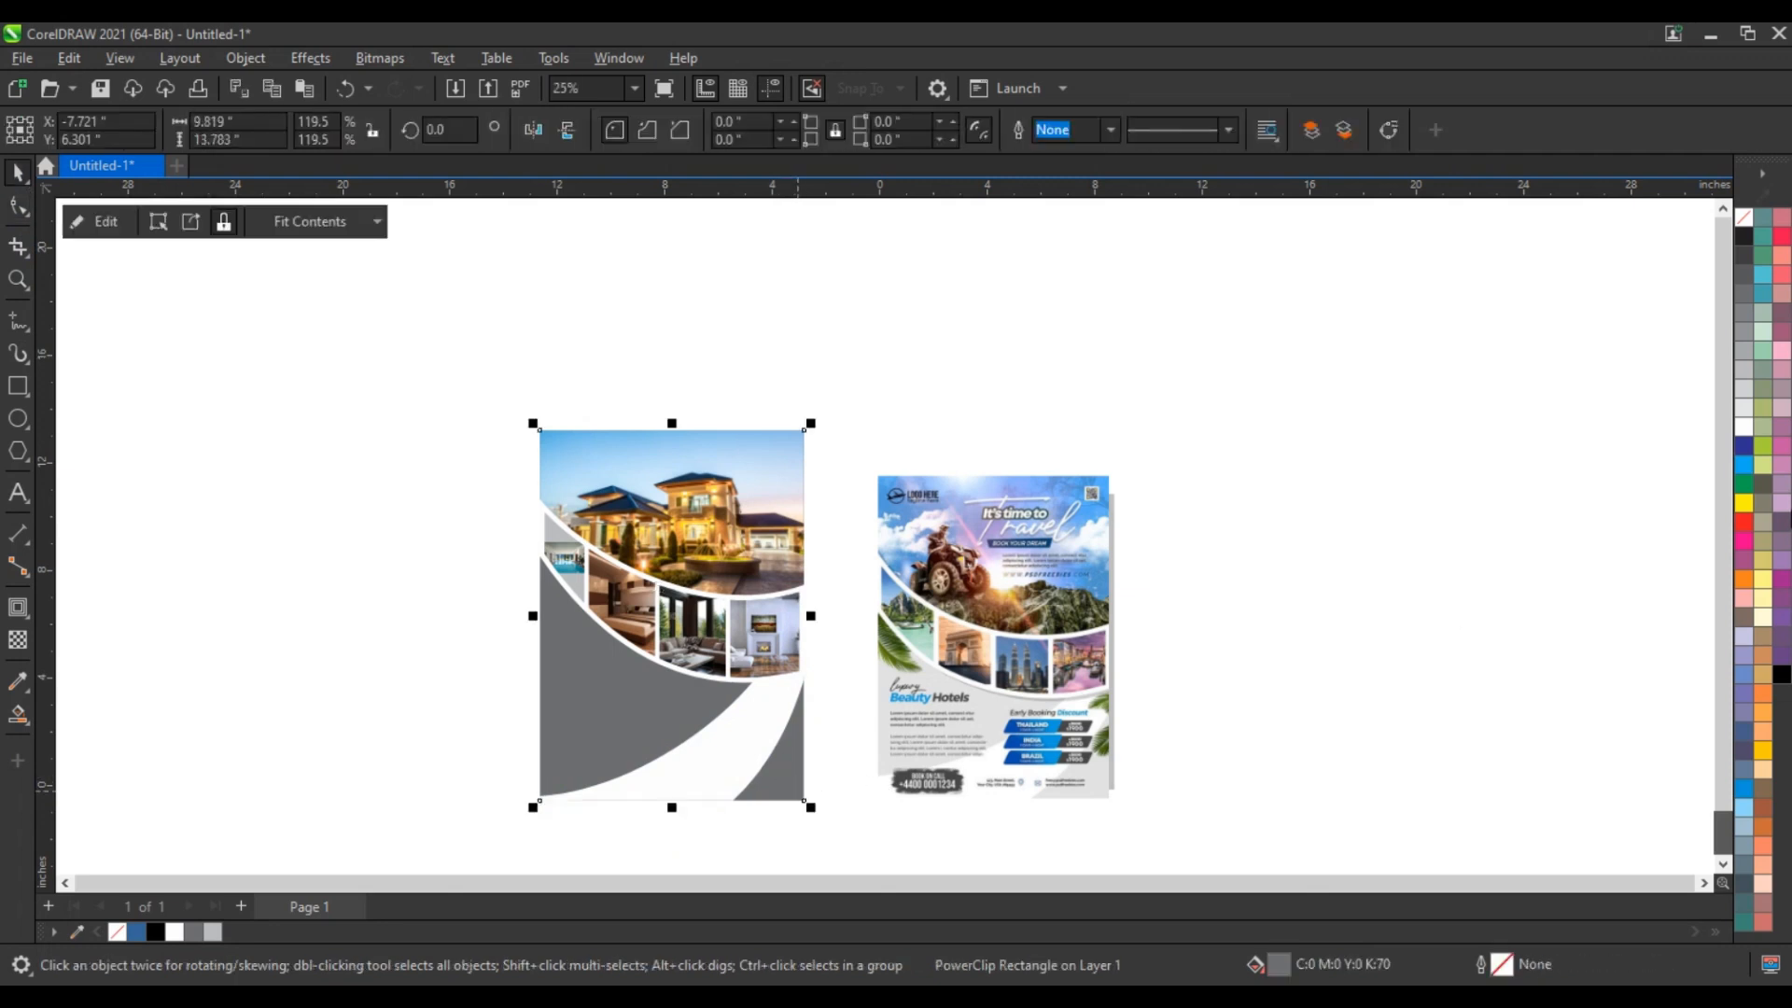
Fill the flyer's background rectangle with a light grey like the sample flyer's lower area
{"action": "left_click", "coordinate": [1744, 372]}
{"action": "left_click", "coordinate": [1744, 387]}
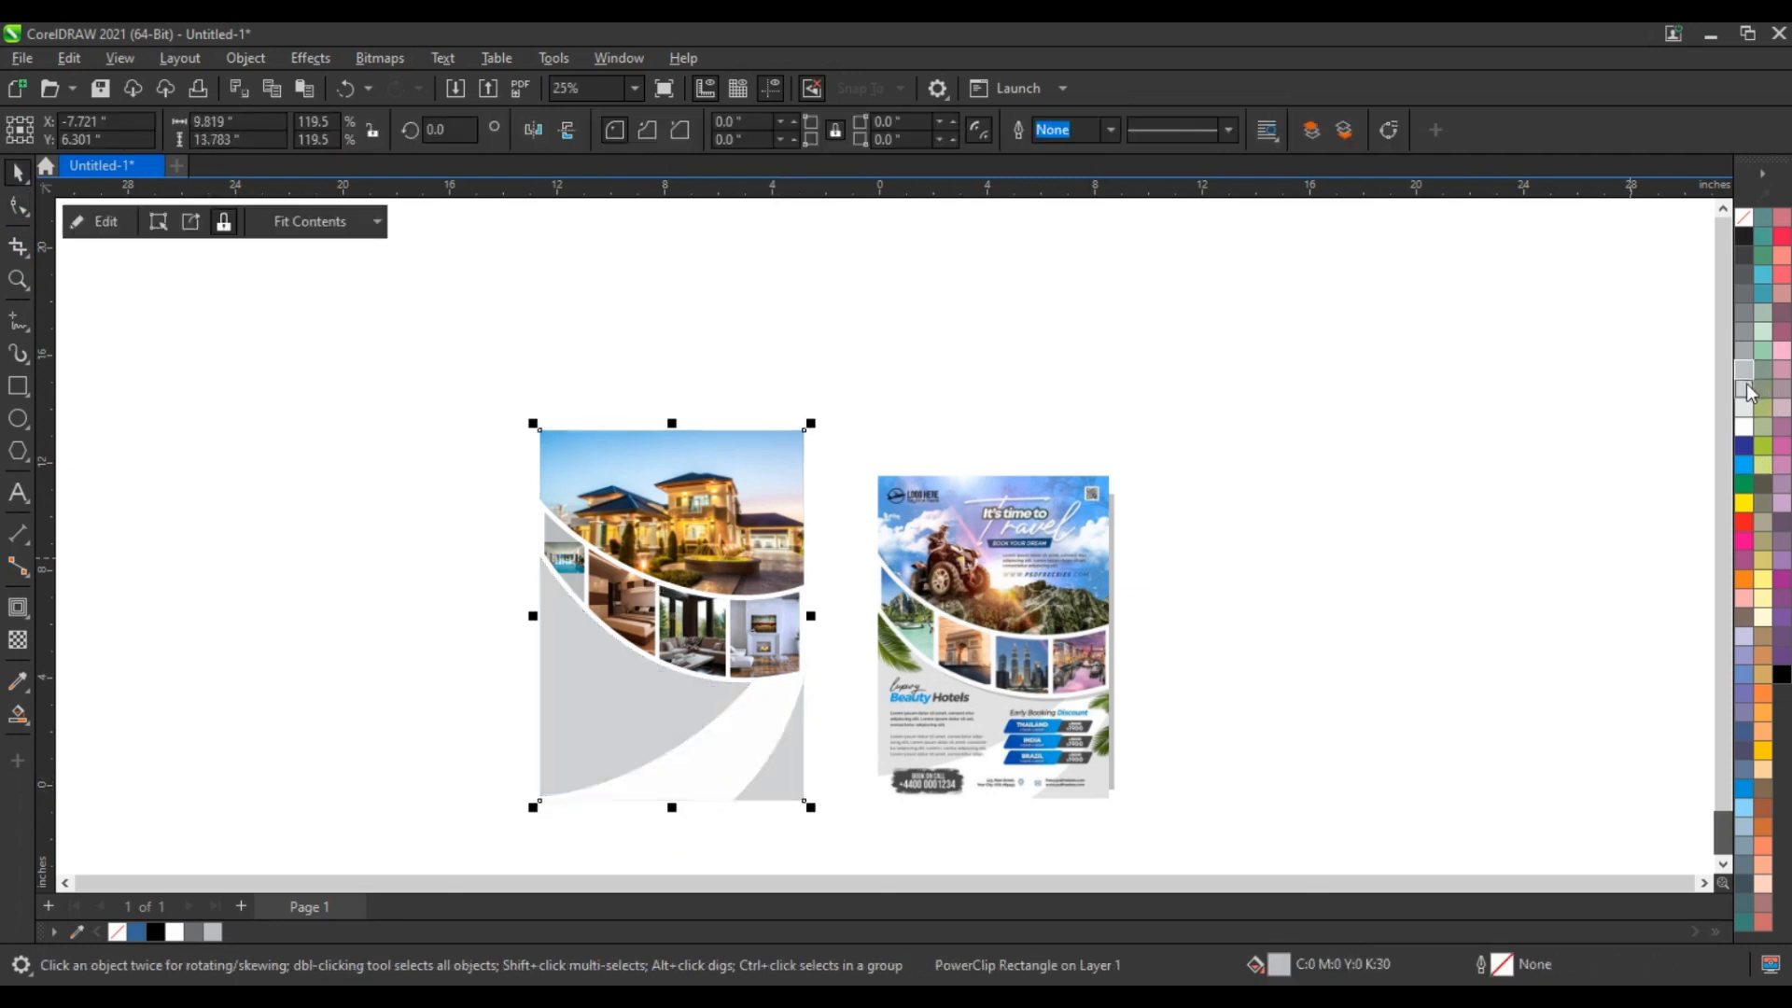
{"action": "left_click_drag", "start_coordinate": [485, 378], "coordinate": [1221, 854]}
{"action": "key", "text": "shift+F2"}
{"action": "left_click", "coordinate": [1467, 761]}
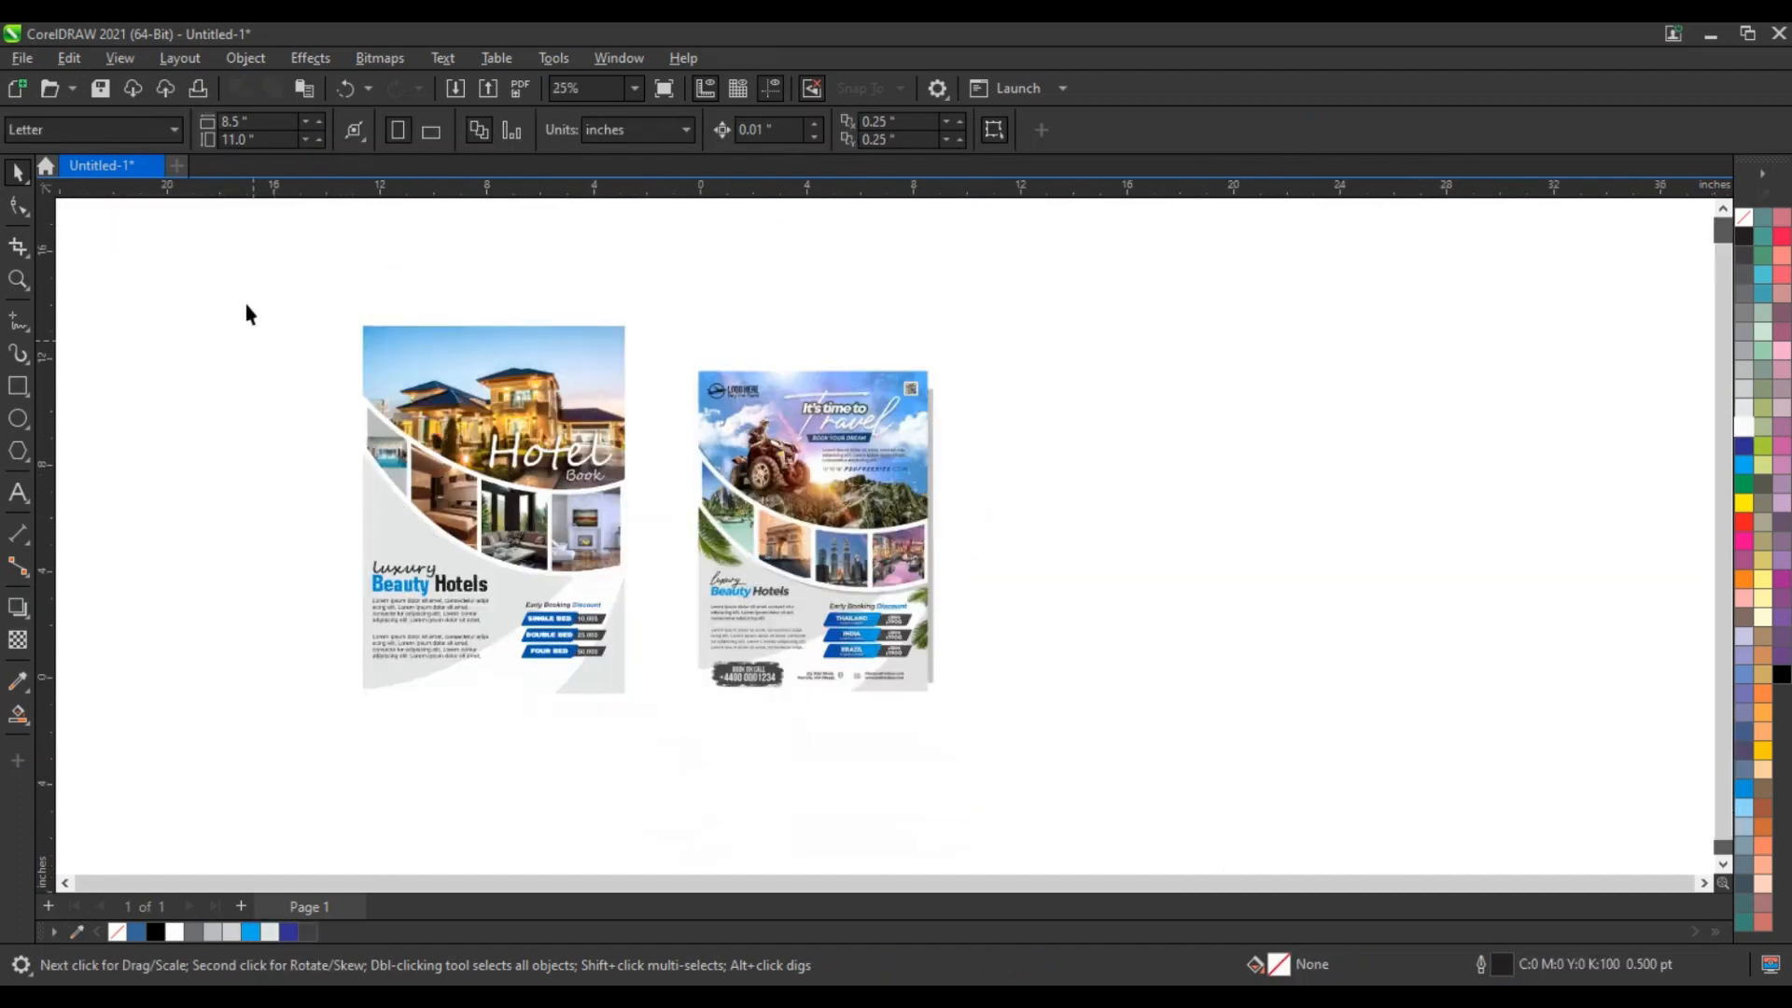
Examine the finished hotel flyer beside the sample travel flyer in a full-screen preview
{"action": "left_click_drag", "start_coordinate": [619, 726], "coordinate": [651, 732]}
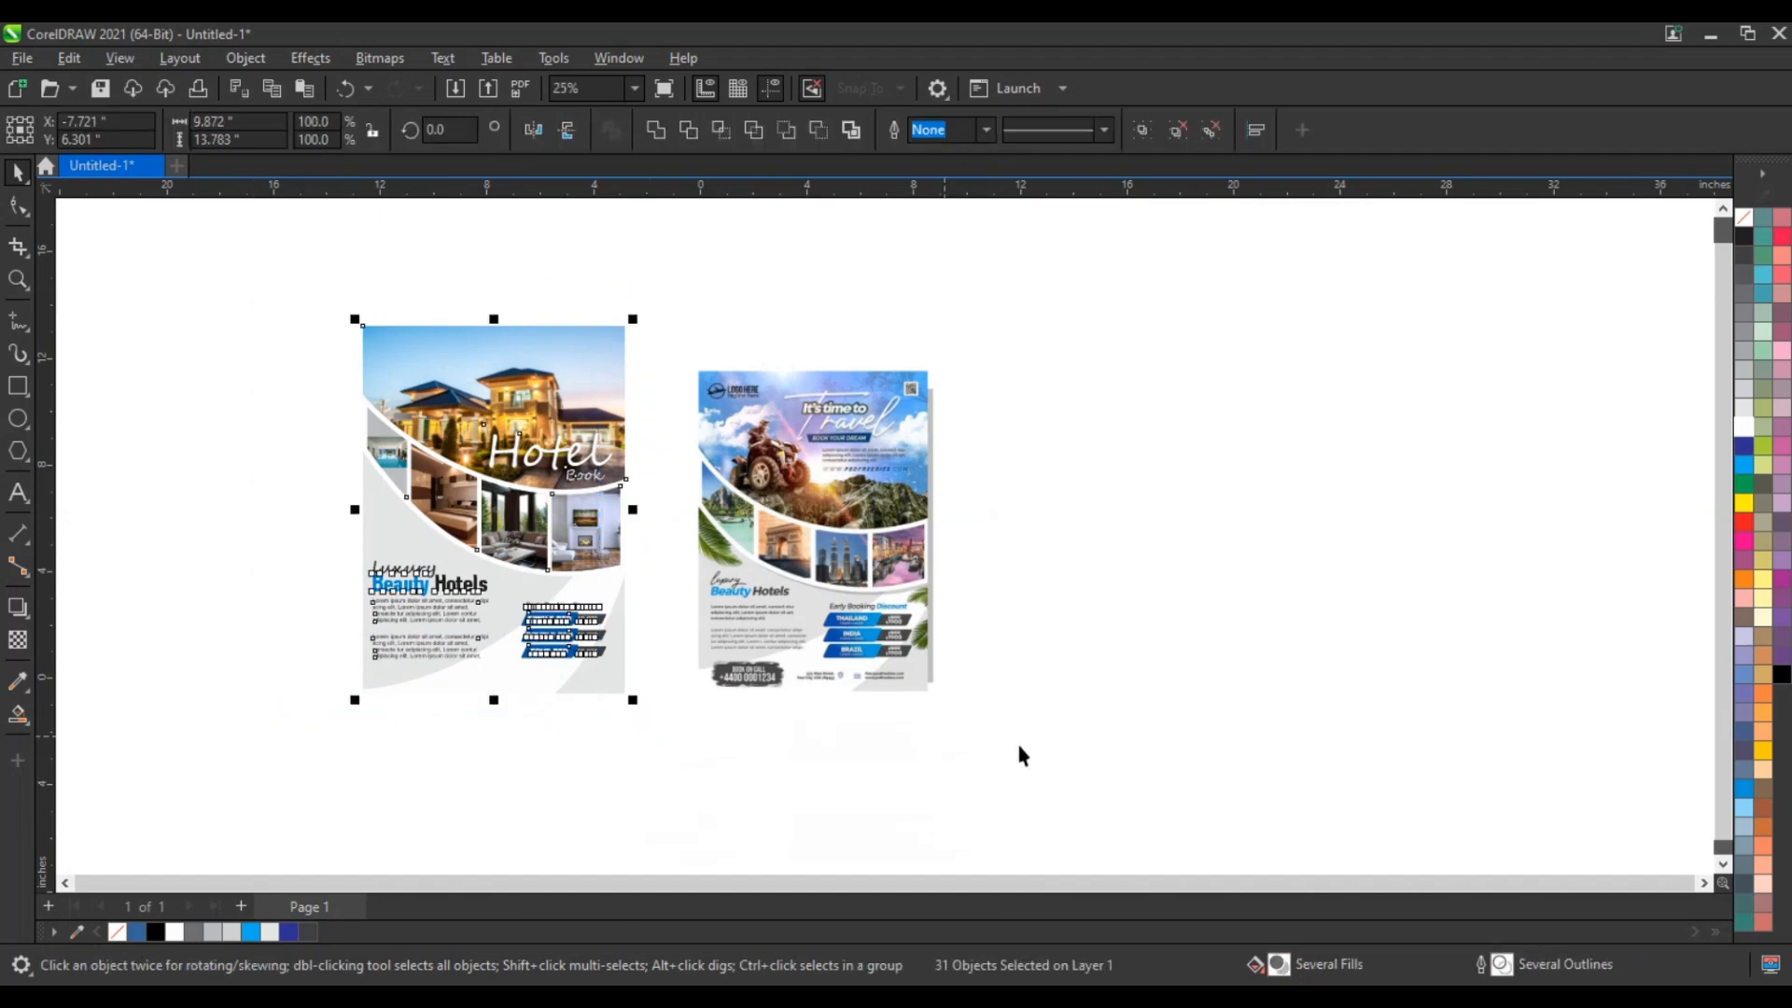
{"action": "left_click_drag", "start_coordinate": [1020, 745], "coordinate": [233, 226]}
{"action": "key", "text": "shift+F2"}
{"action": "left_click", "coordinate": [251, 446]}
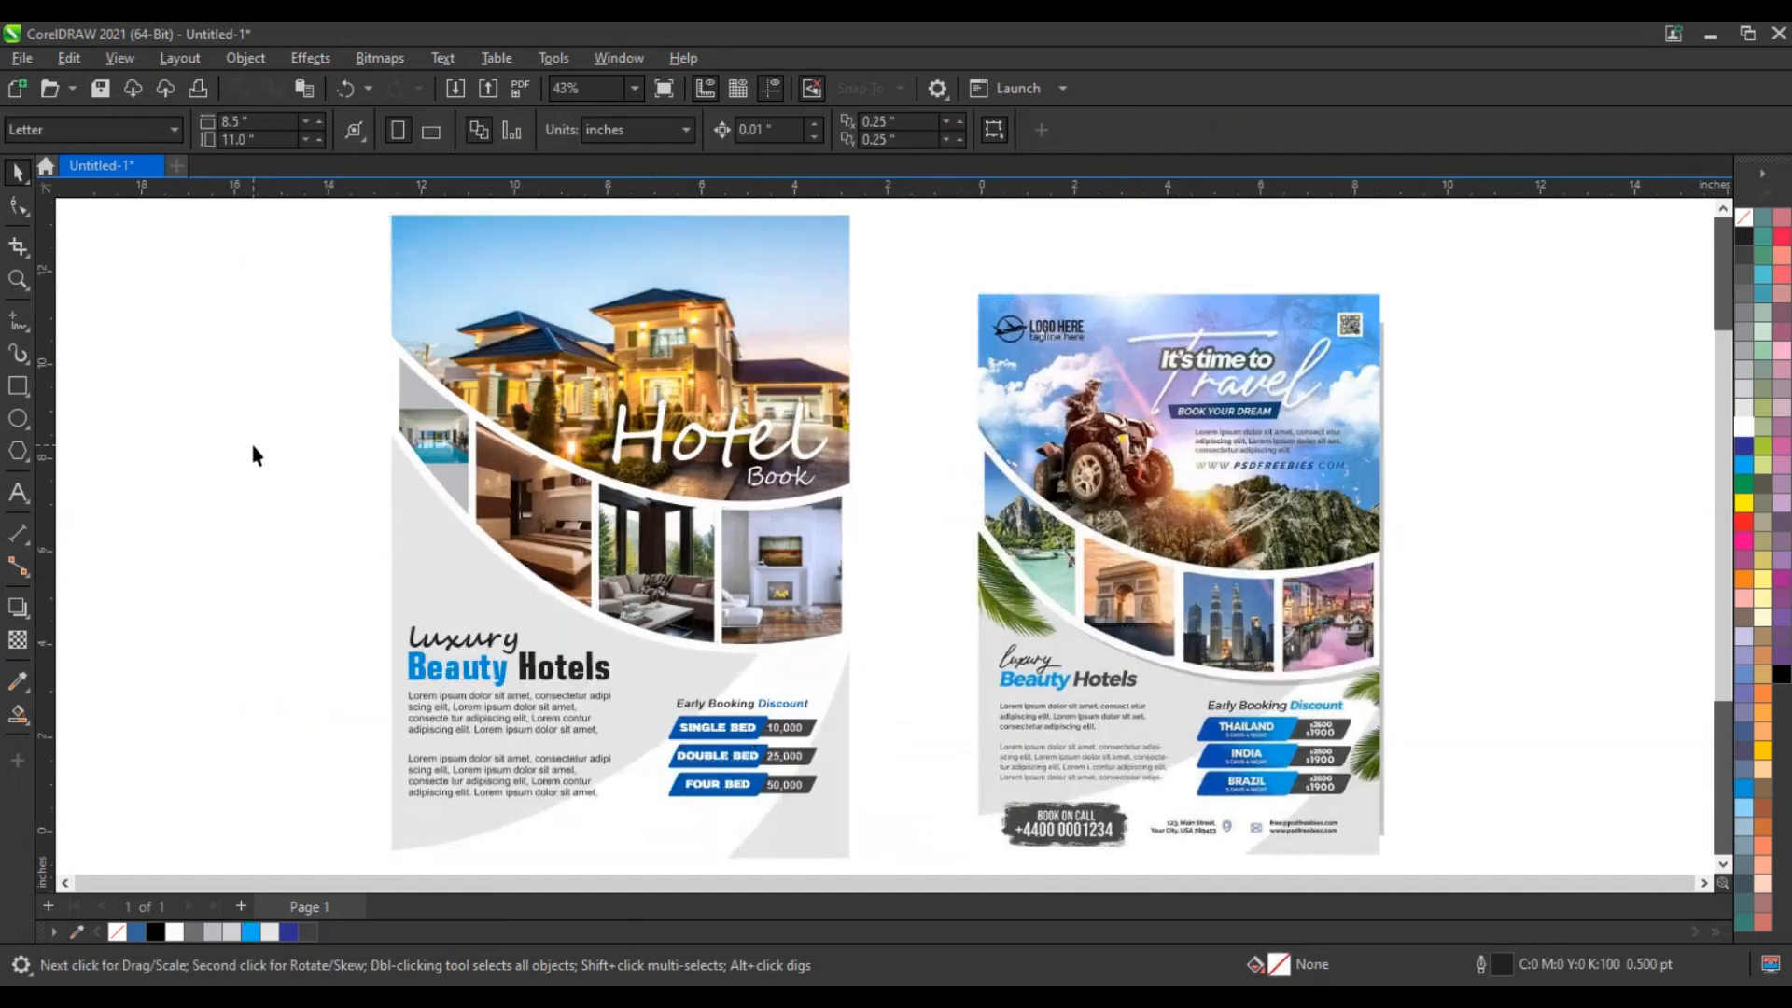
{"action": "key", "text": "F9"}
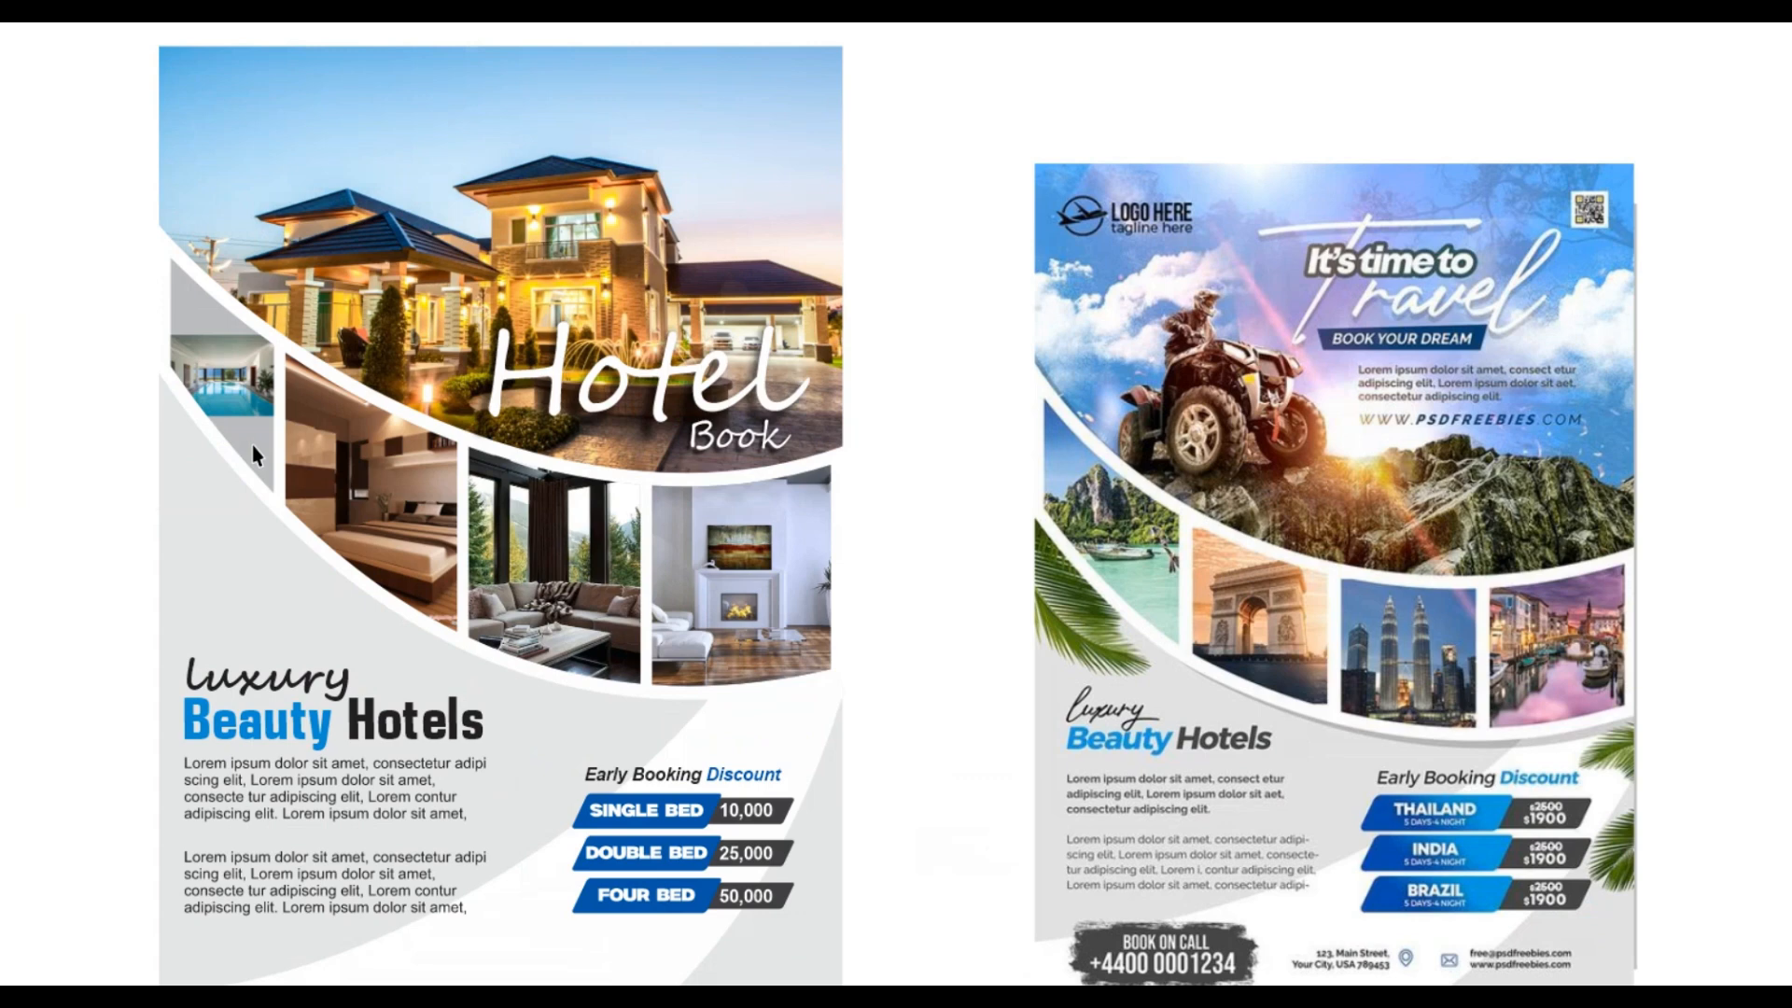